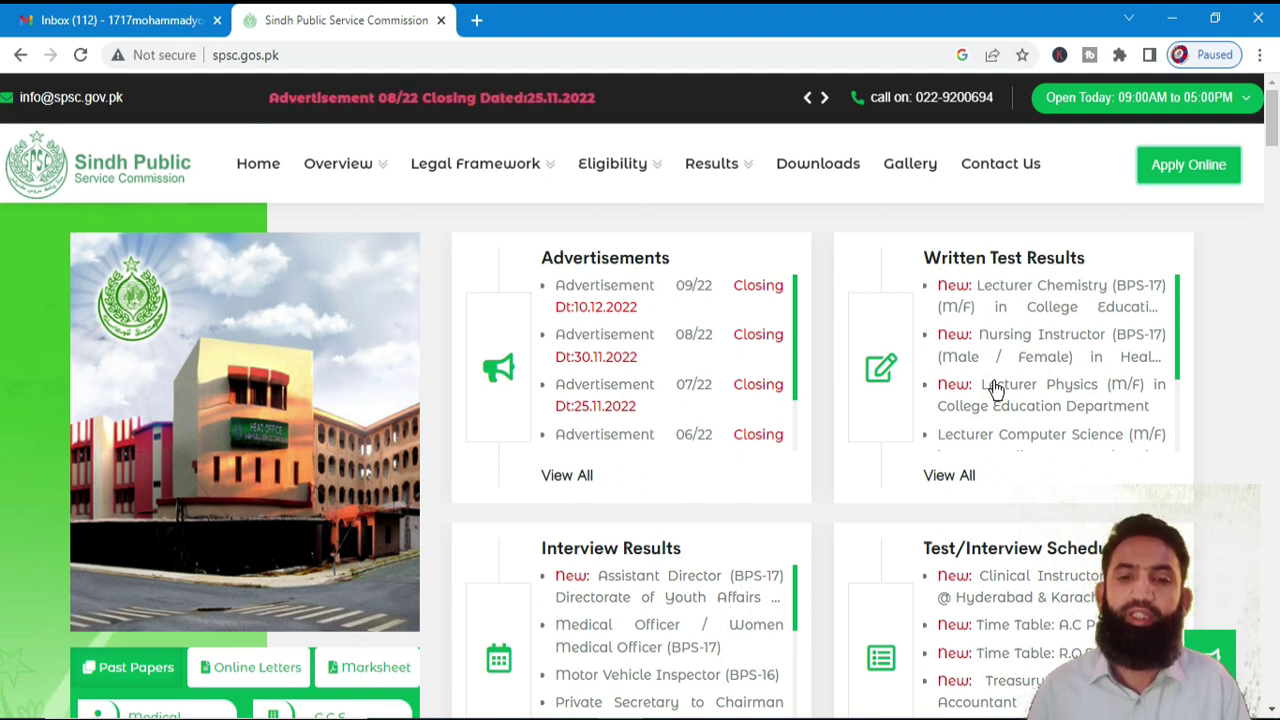
- Open the SPSC online job application portal from the spsc.gos.pk homepage
left_click(566, 54)
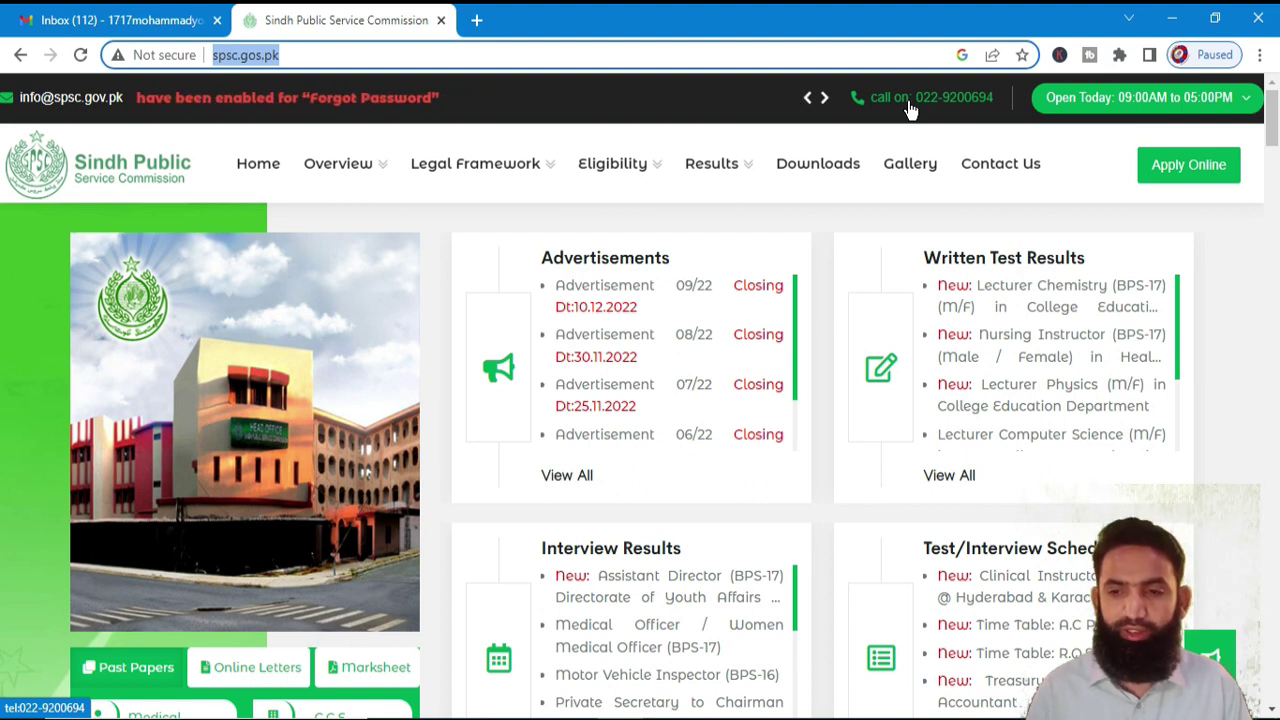
left_click(1152, 172)
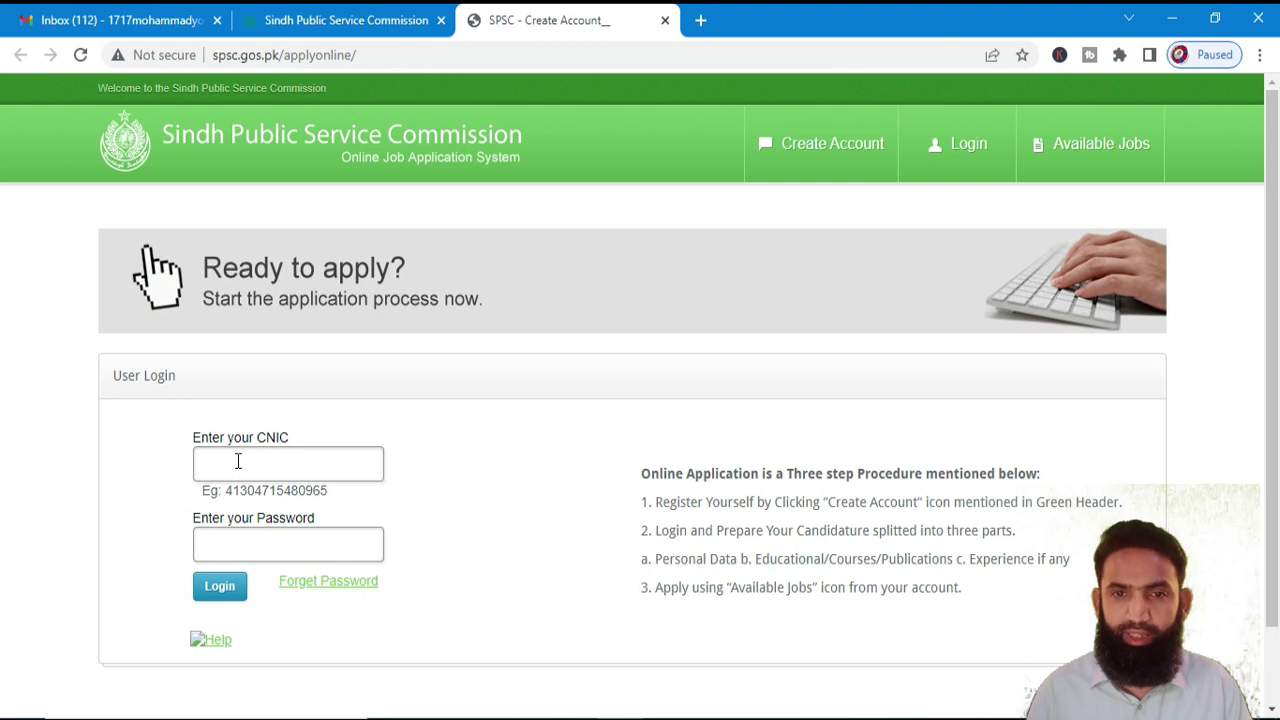
- Dismiss the login suggestions and bring up the new account registration form
left_click(238, 461)
left_click(371, 384)
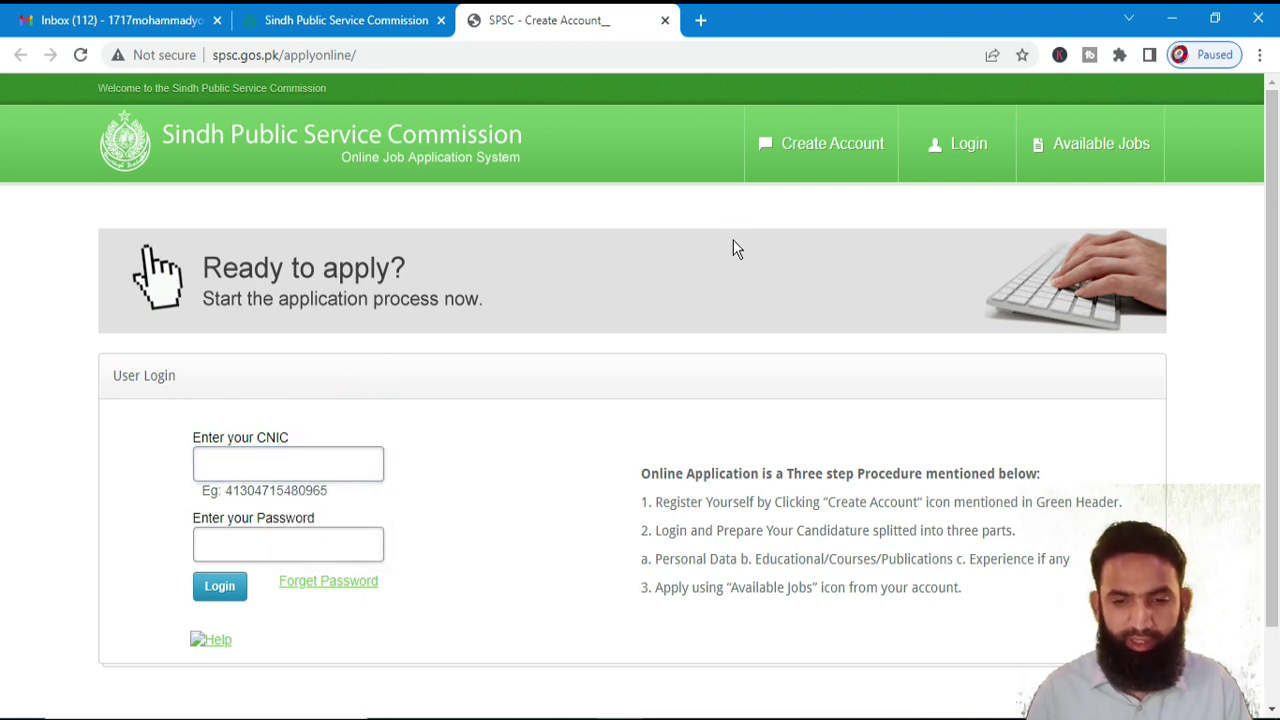
left_click(792, 163)
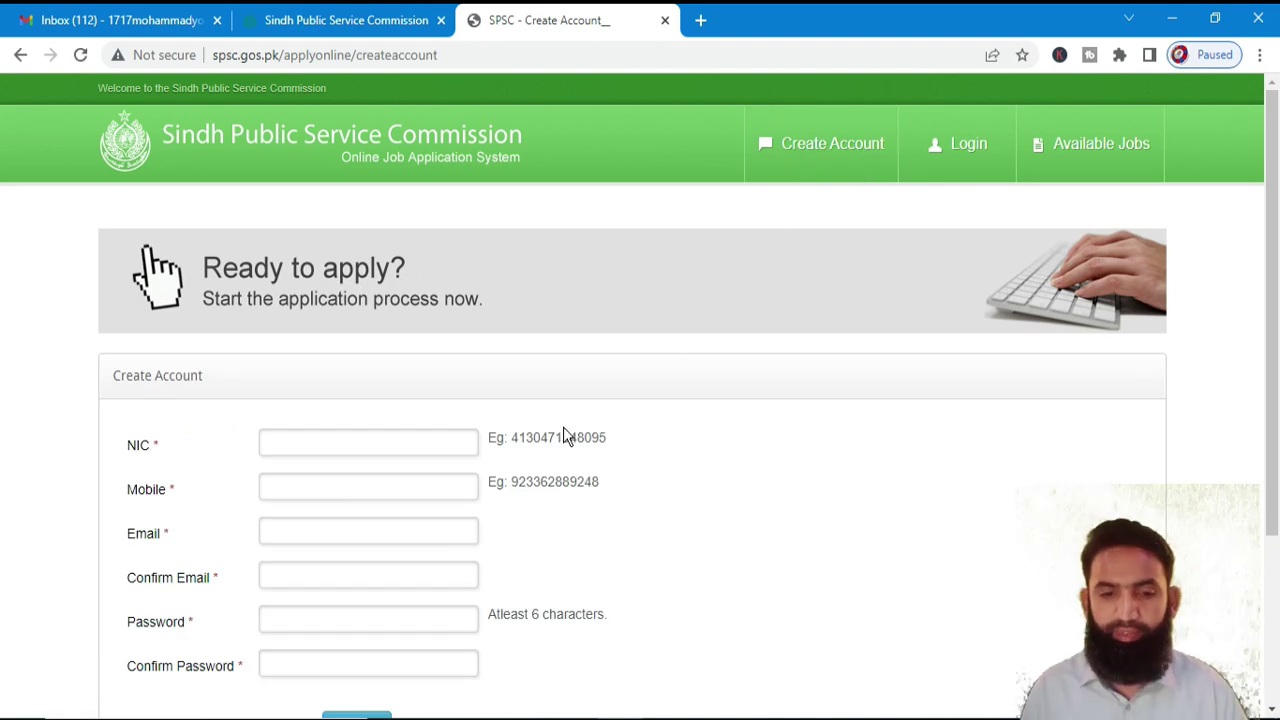
- Enter the applicant's CNIC number and mobile number in the registration form
left_click(359, 444)
type("4")
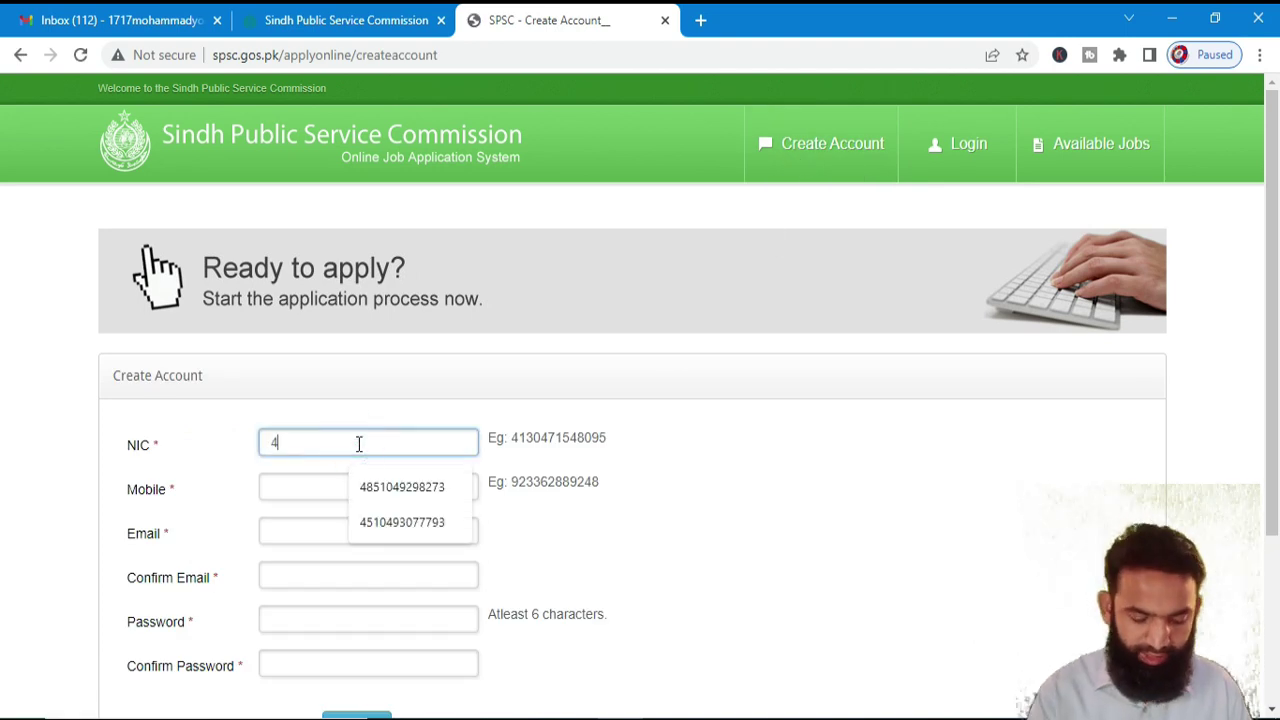
type("130")
key("BackSpace")
key("BackSpace")
key("BackSpace")
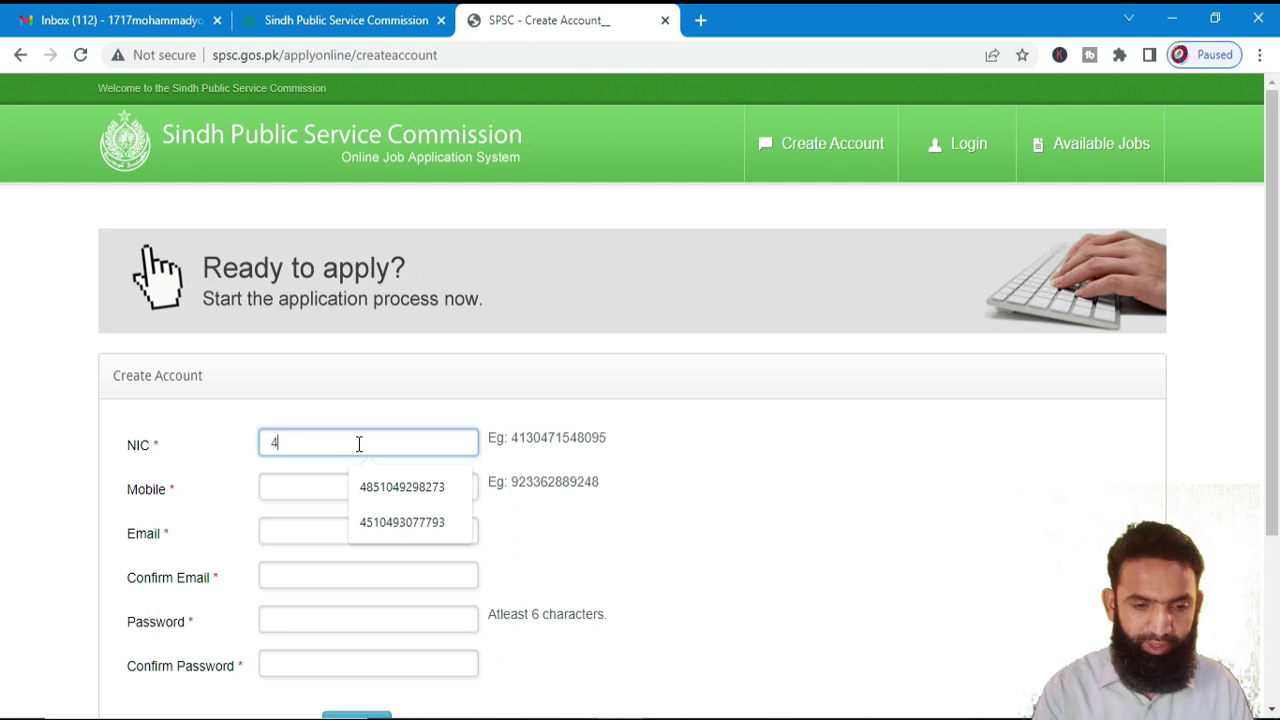
key("BackSpace")
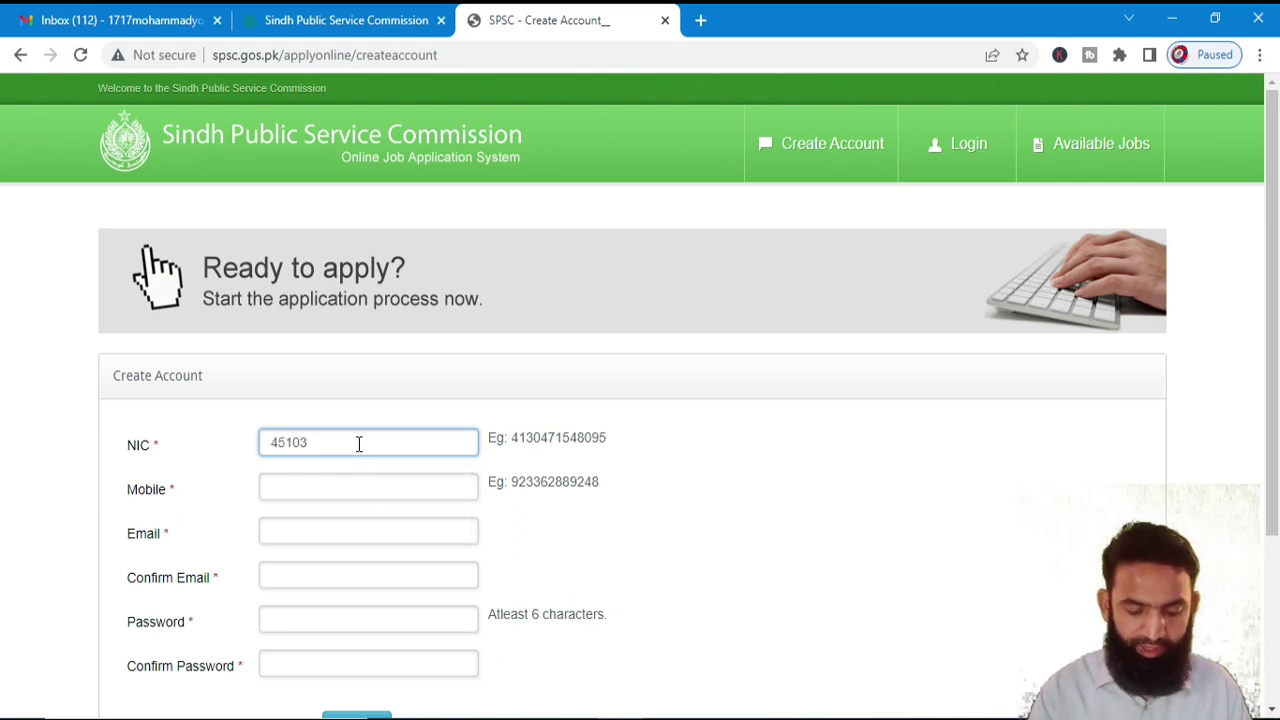
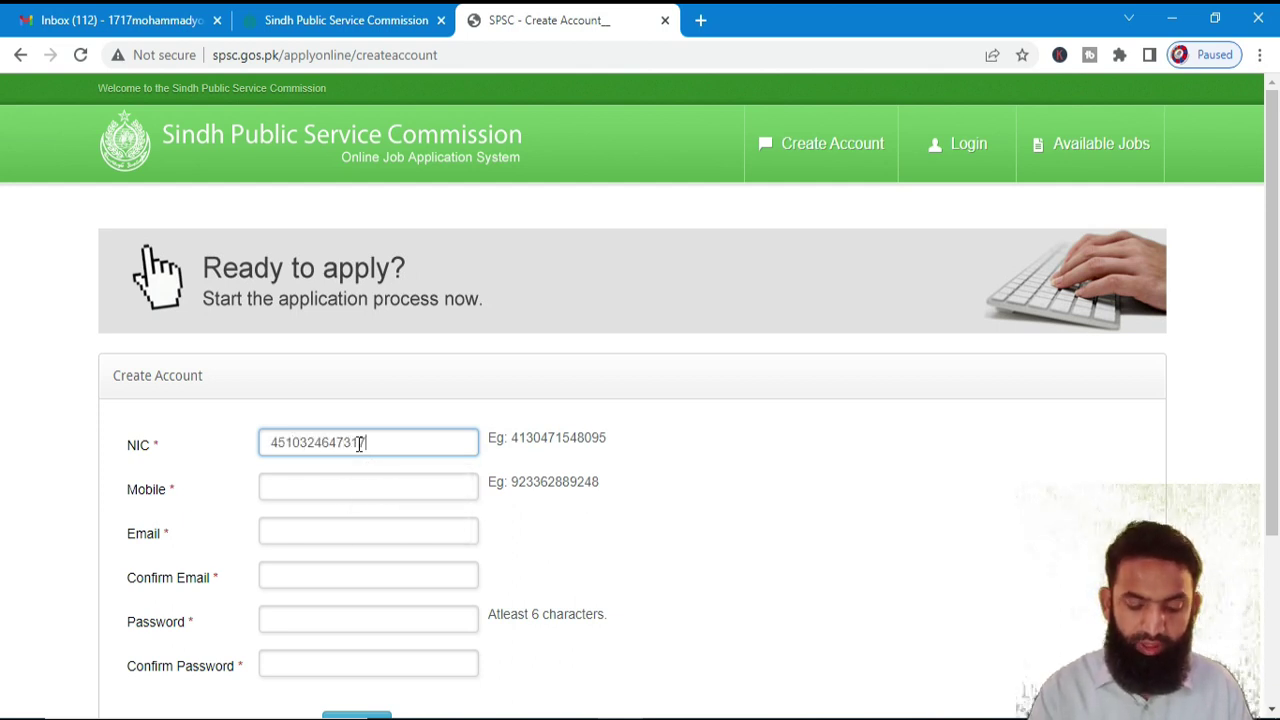
key("Tab")
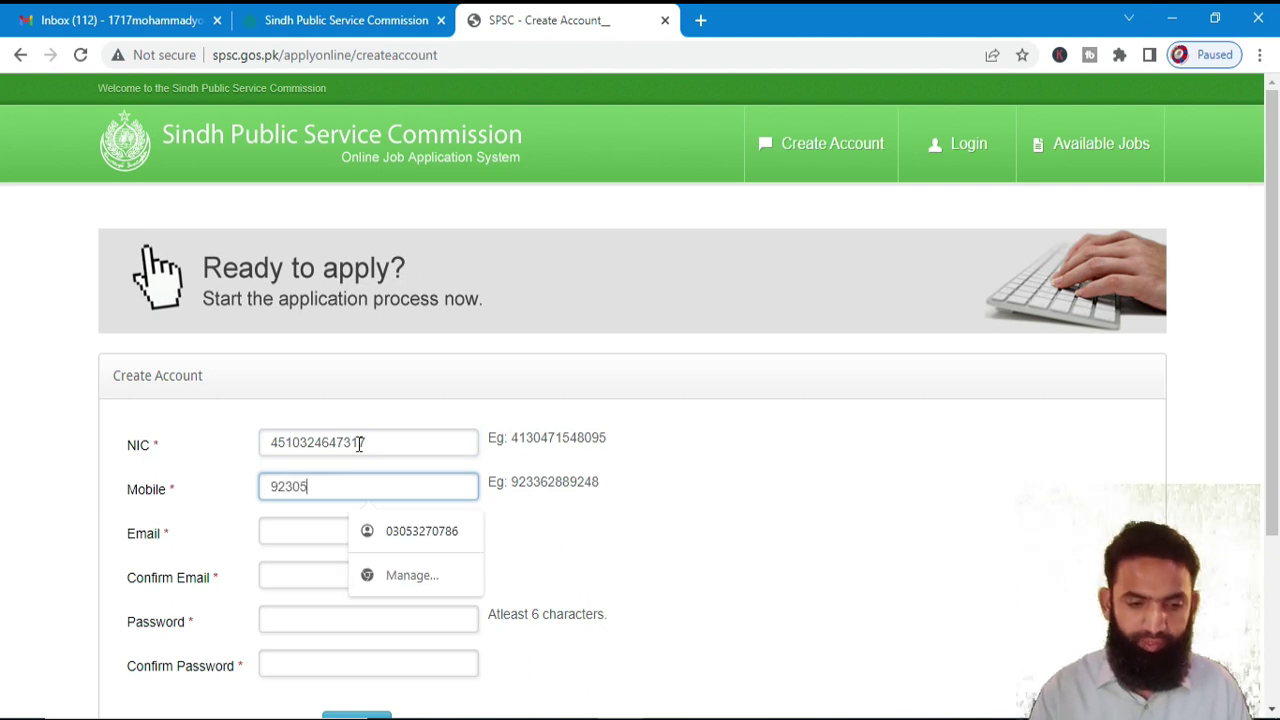
key("Tab")
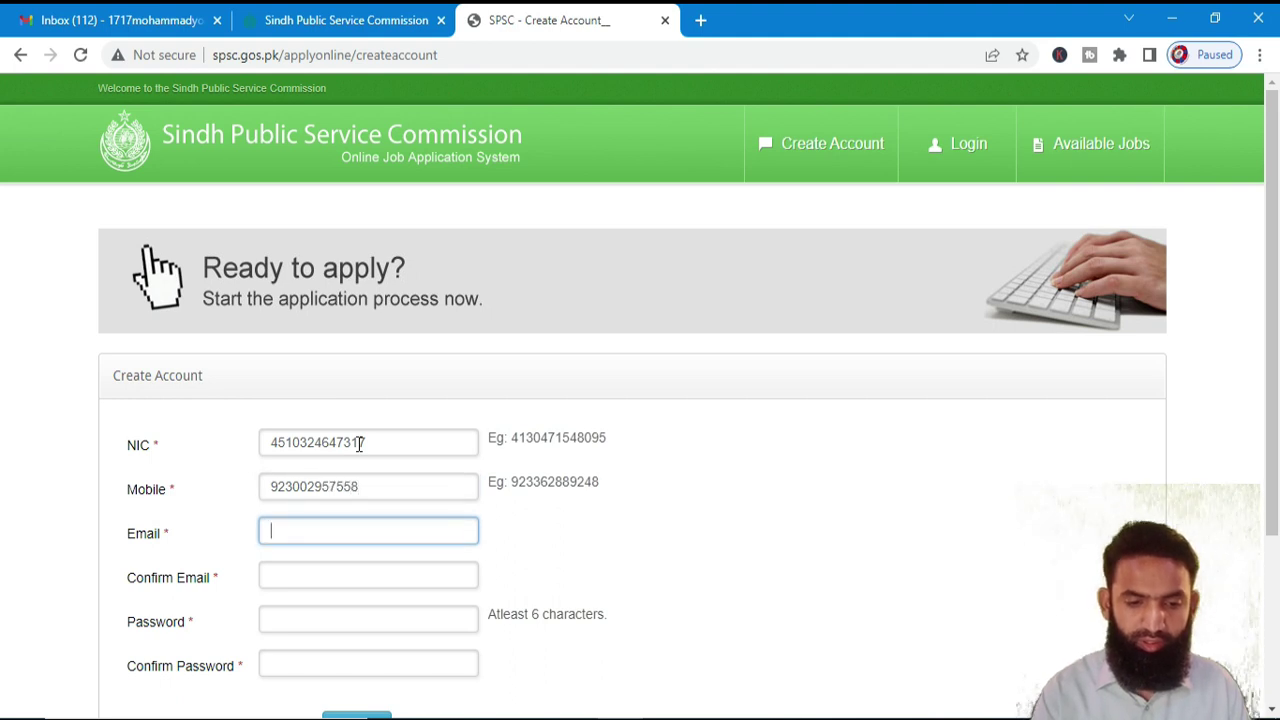
- Paste the e-mail into both e-mail fields, set the account password, and register
key("ctrl+v")
key("Tab")
key("ctrl+v")
key("Tab")
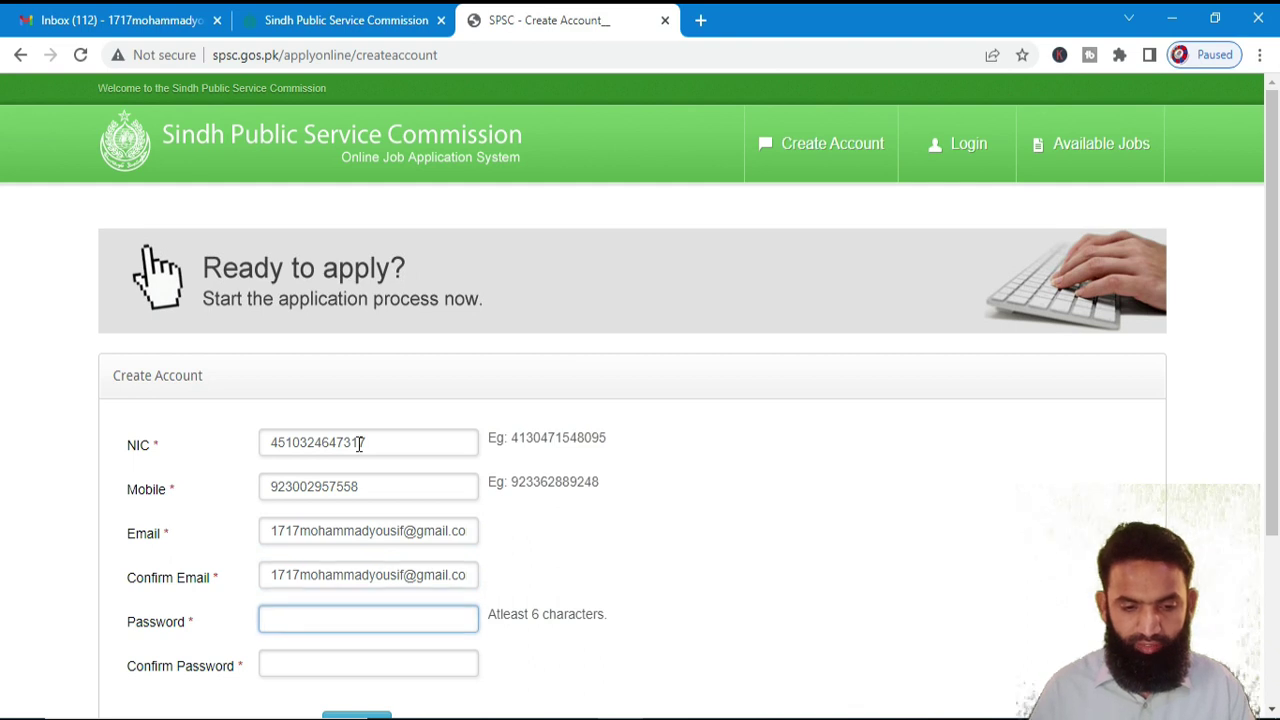
type("•••••••")
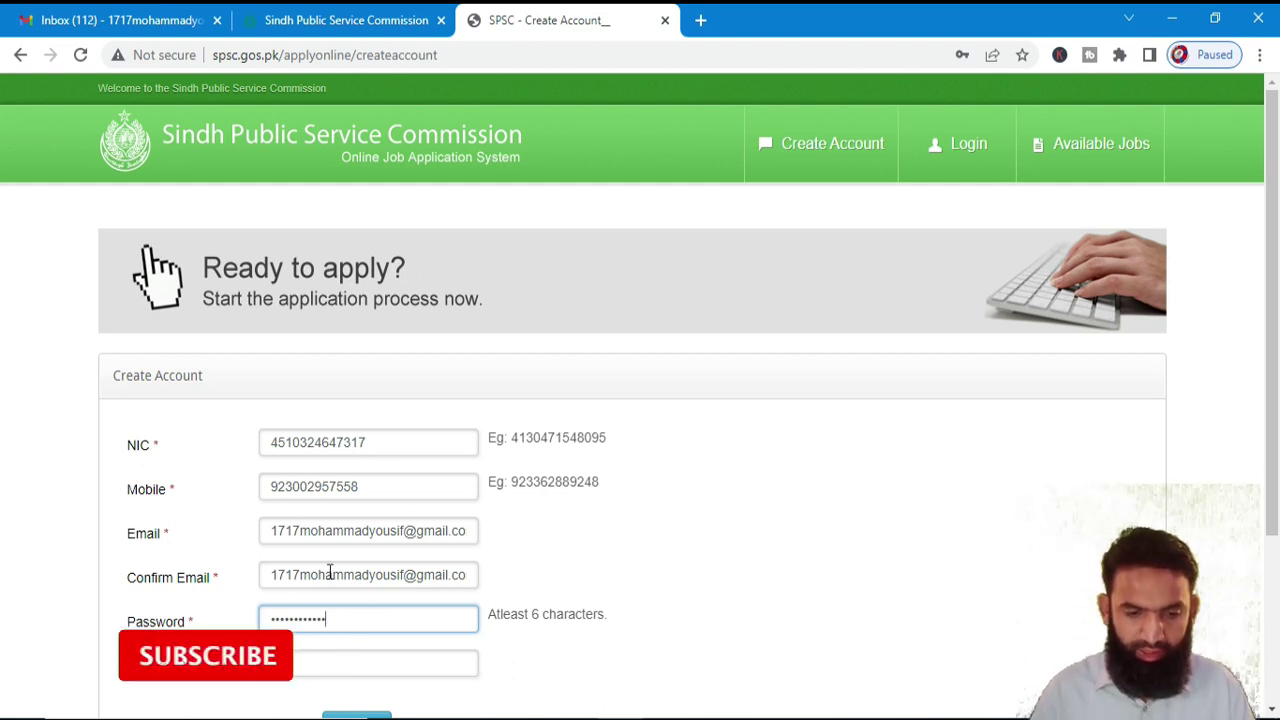
key("ctrl+a")
type("••••••••••••")
key("Tab")
type("••••••••••••")
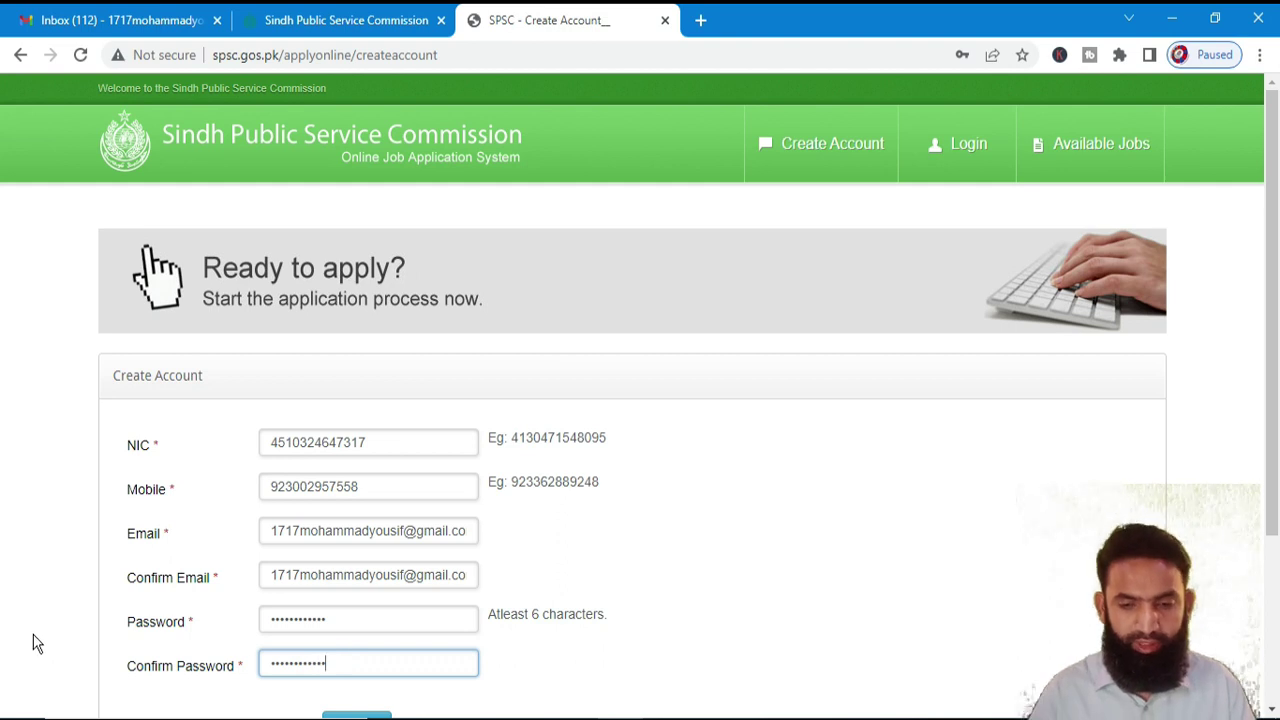
scroll(60, 630, "down", 2)
left_click(358, 529)
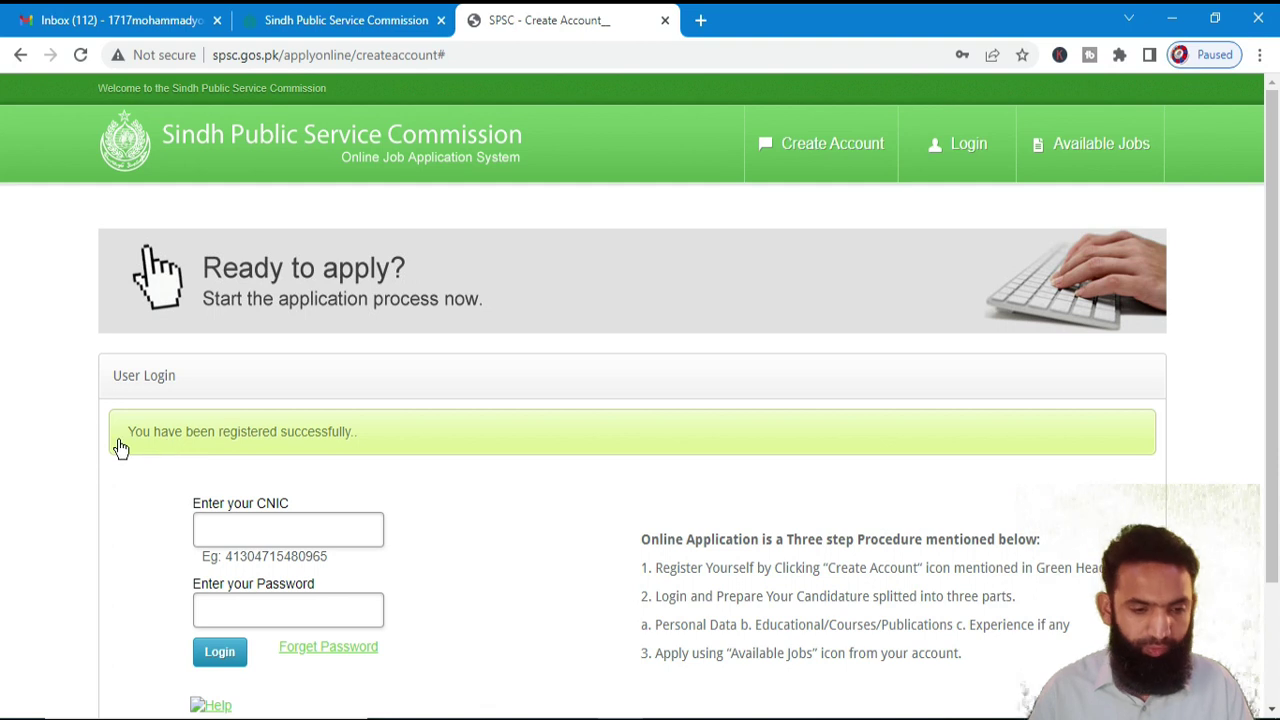
- Log in using the suggested registered CNIC and the account password
scroll(218, 468, "down", 1)
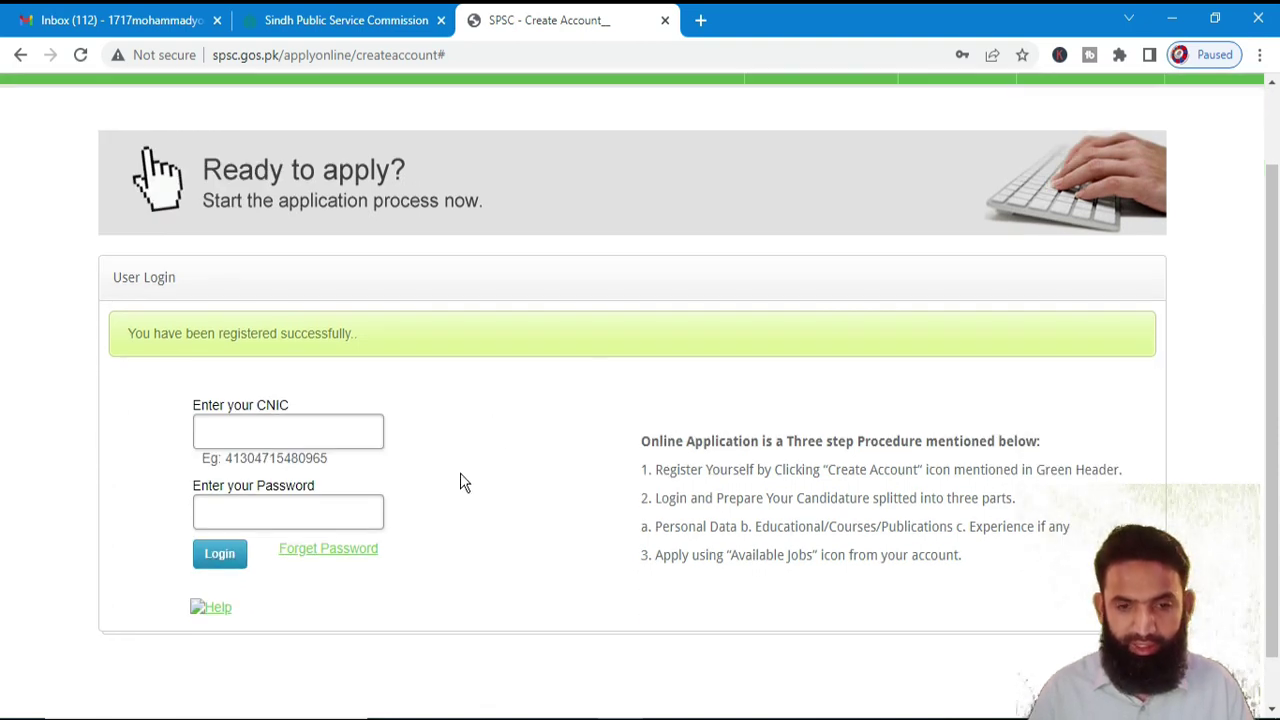
left_click(120, 20)
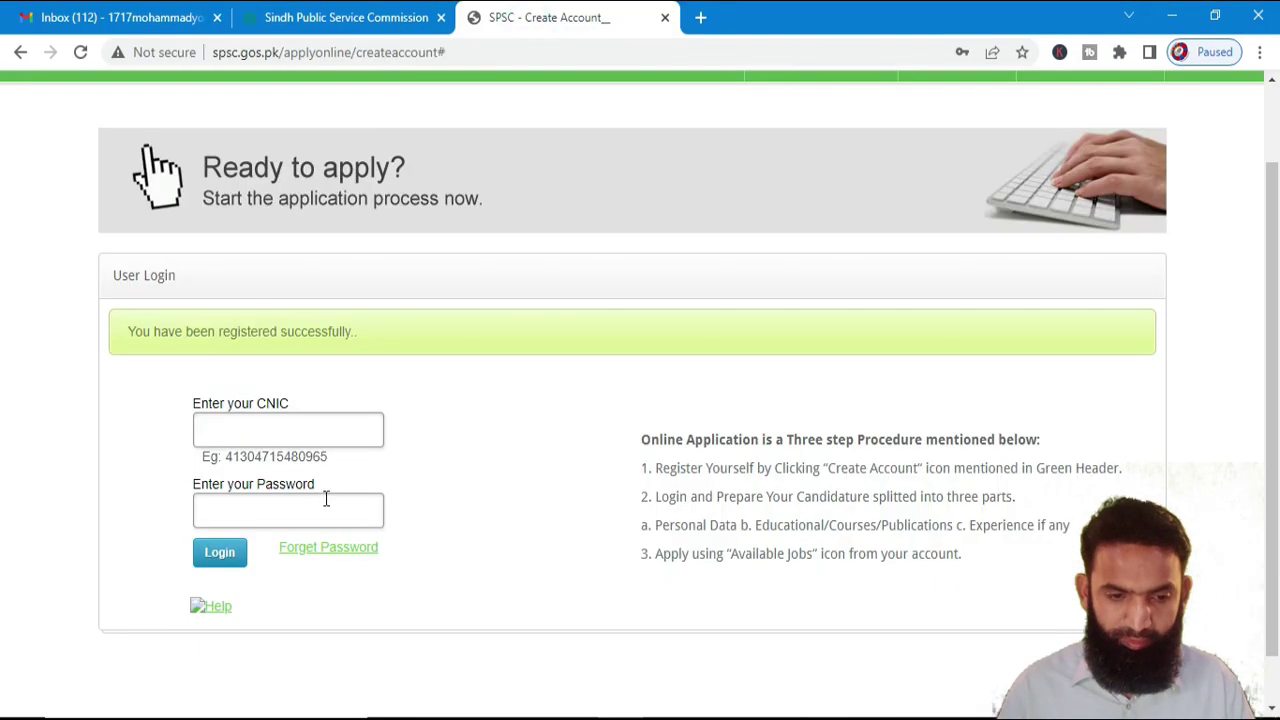
left_click(338, 431)
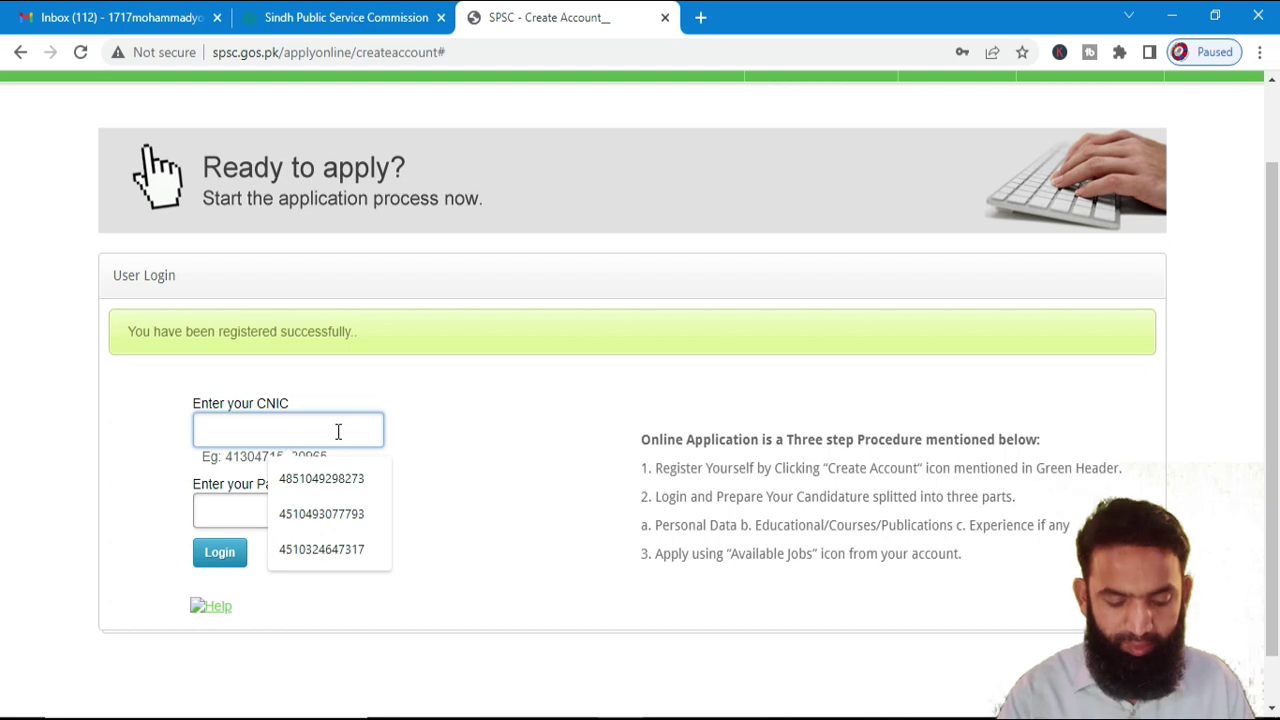
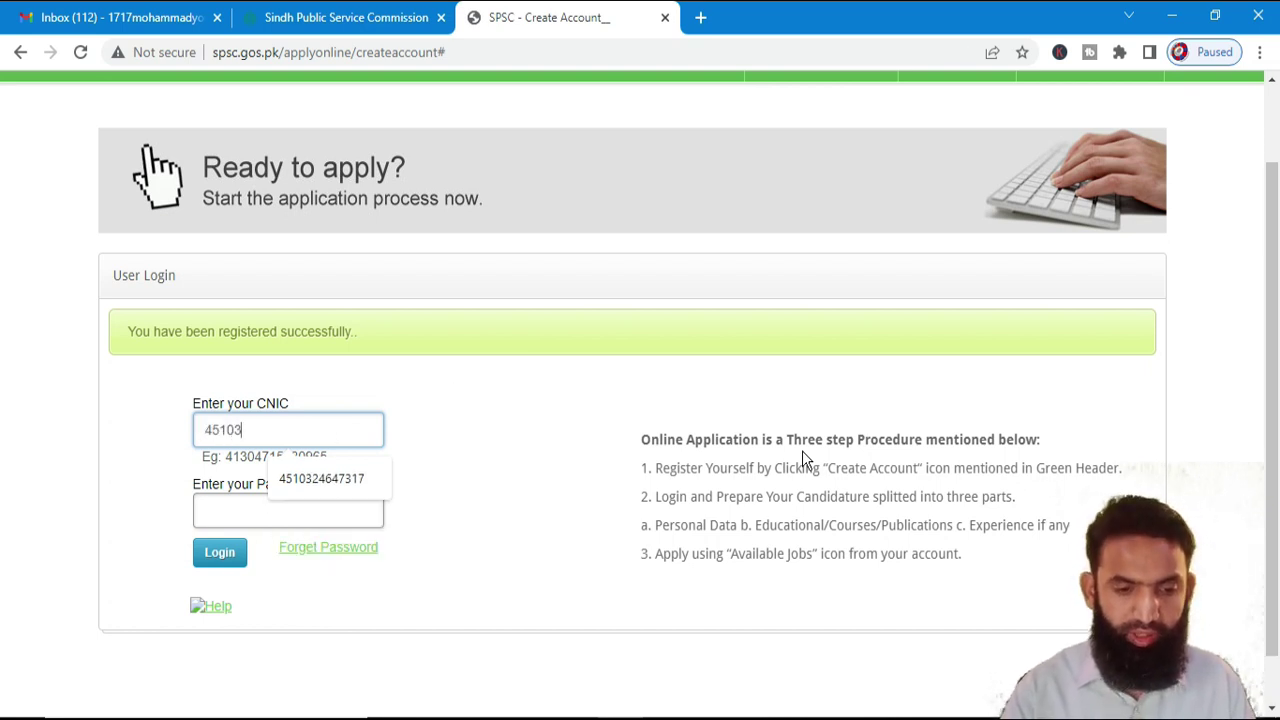
key("Down")
key("Return")
key("Tab")
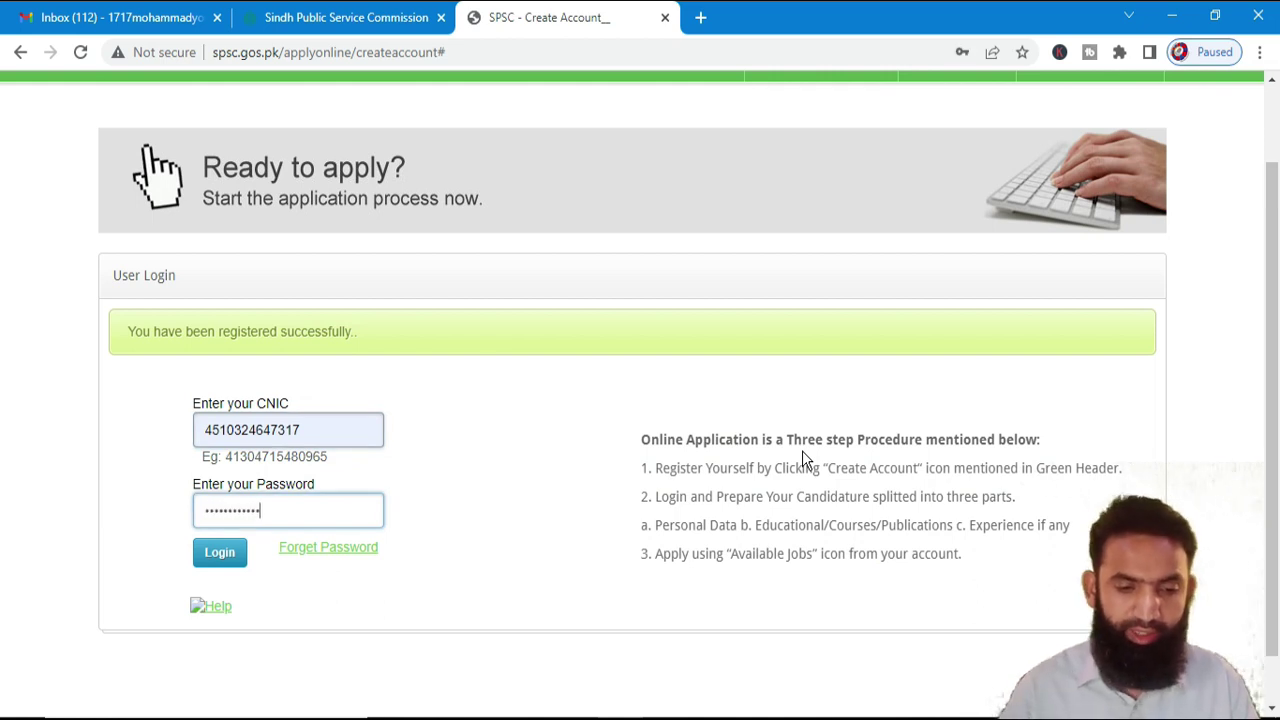
left_click(232, 556)
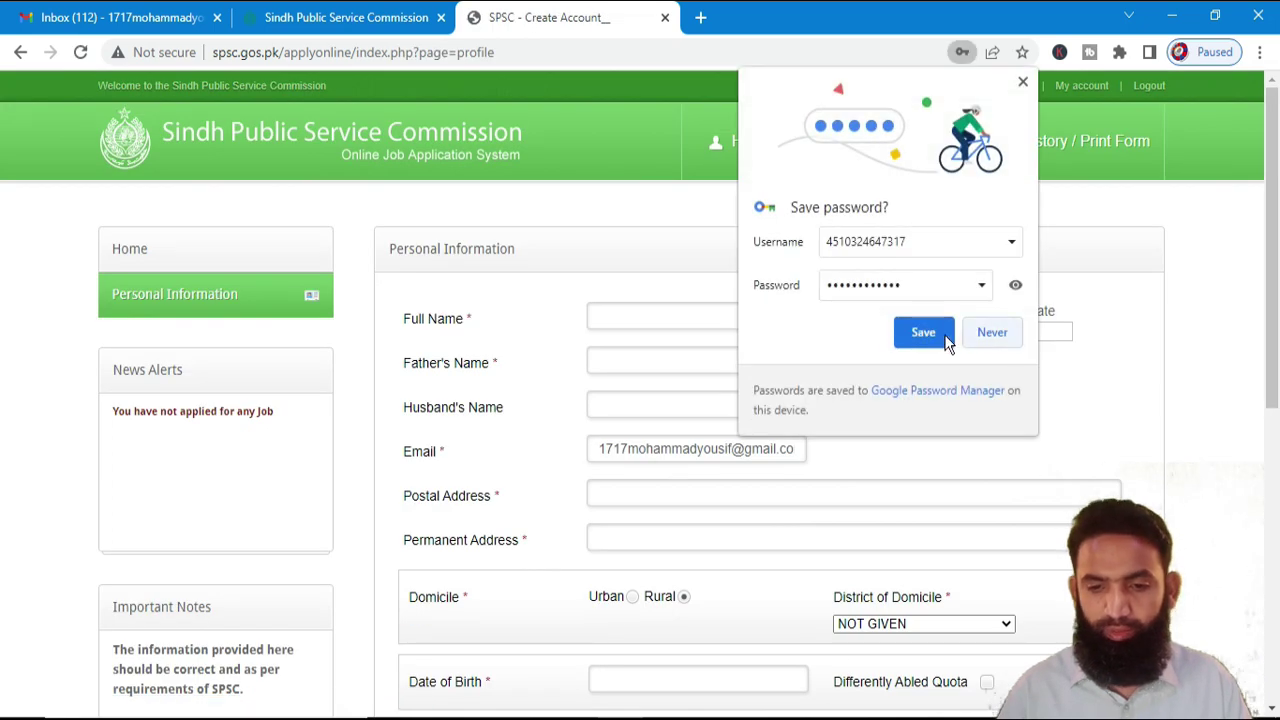
- Save the login password in the browser and enter the applicant's full name and father's name
left_click(944, 334)
scroll(826, 290, "down", 1)
left_click(689, 231)
type("W")
key("BackSpace")
type("Ahmed")
key("Tab")
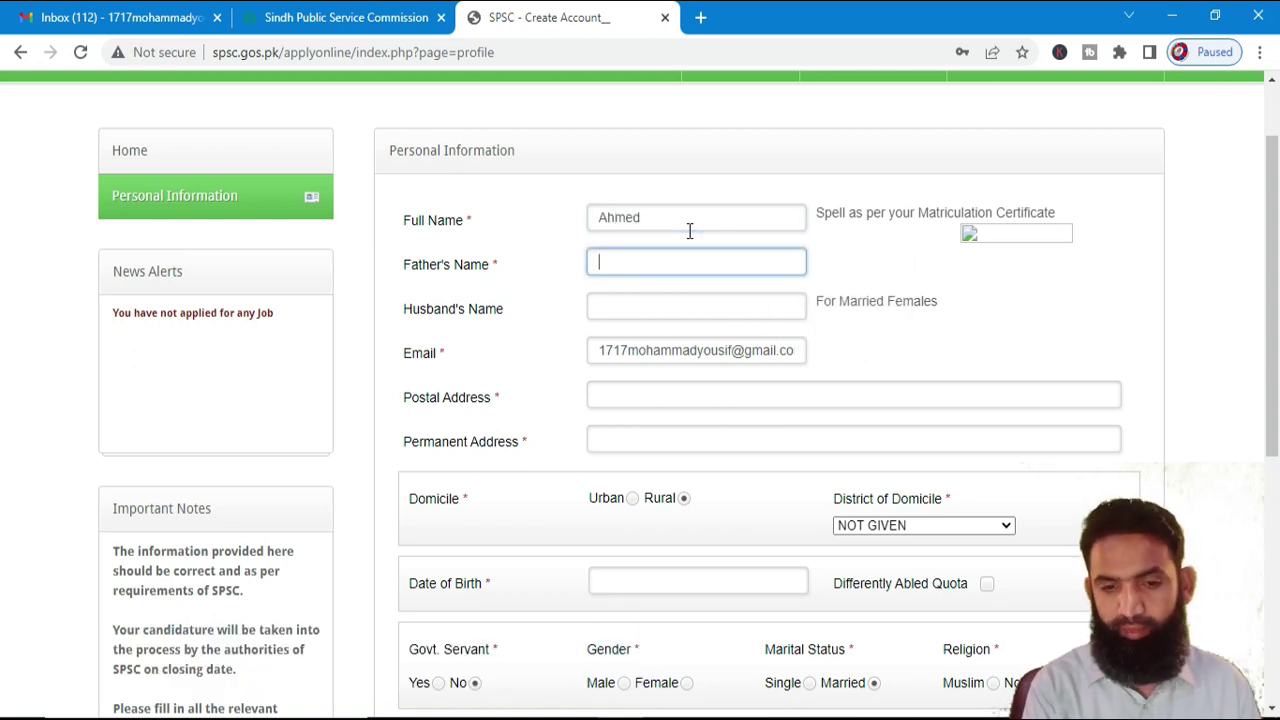
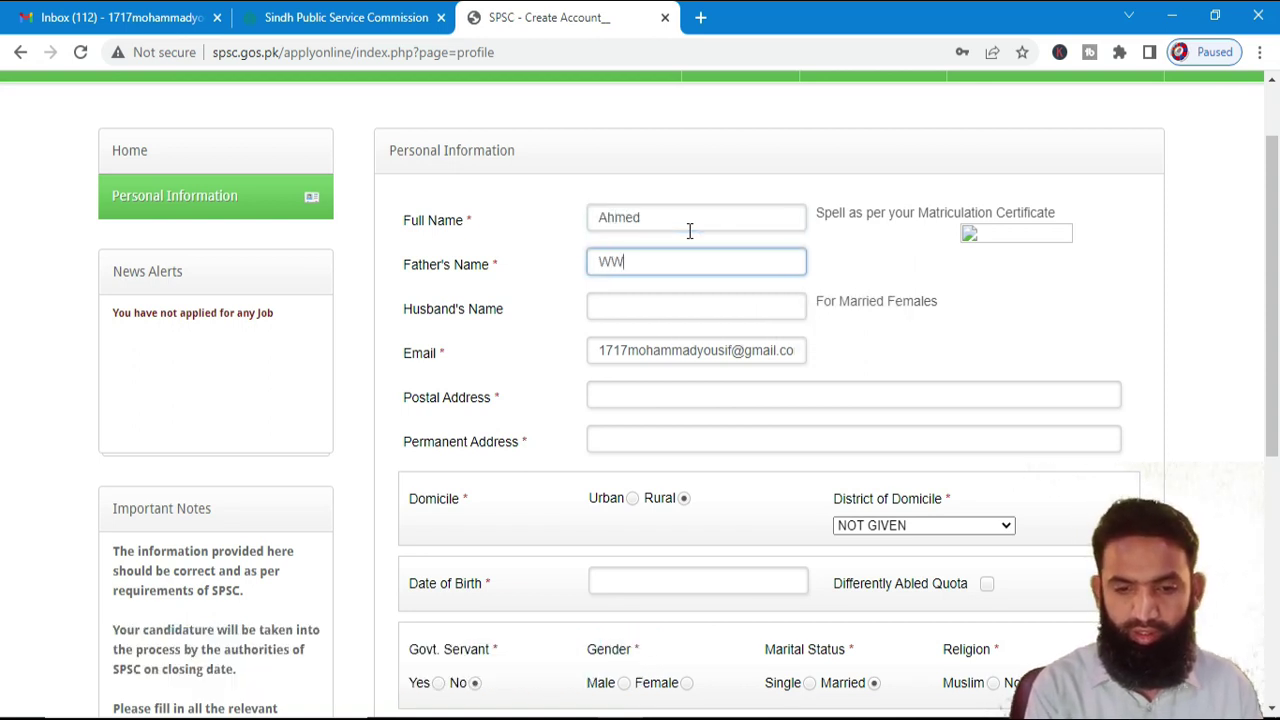
key("Tab")
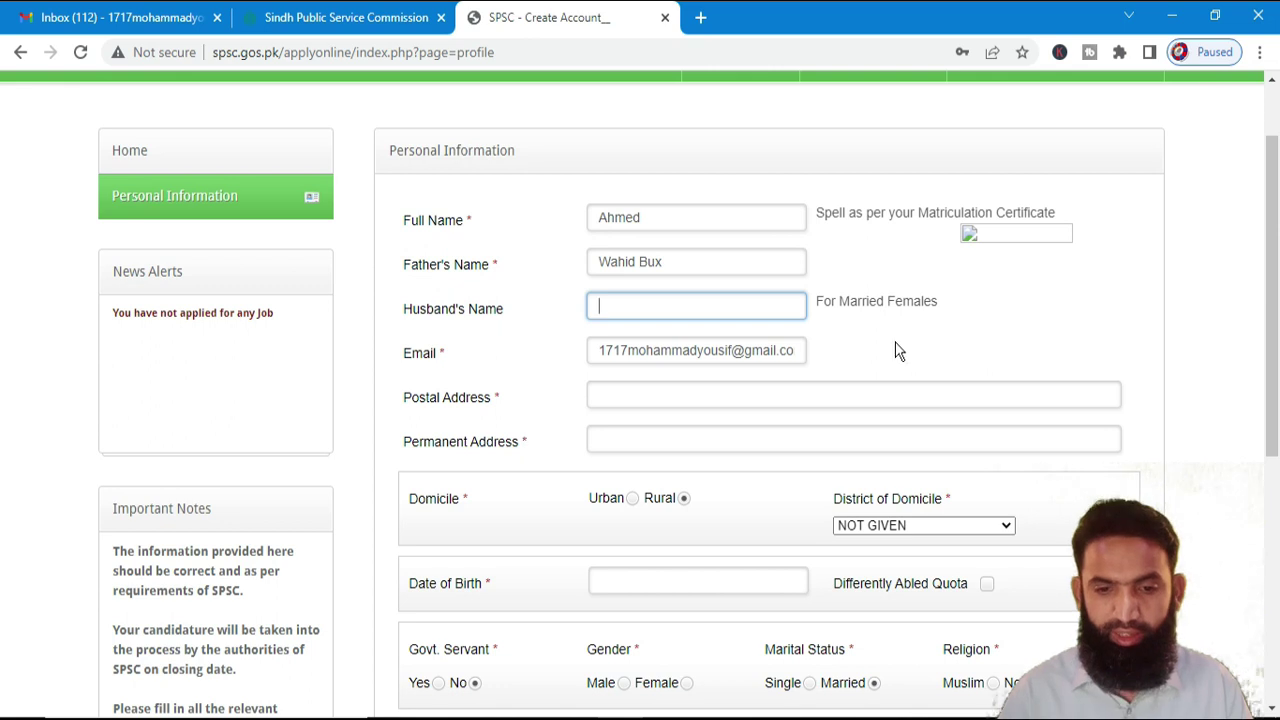
- Fill the postal address from a saved address and copy it into the permanent address
scroll(609, 322, "down", 1)
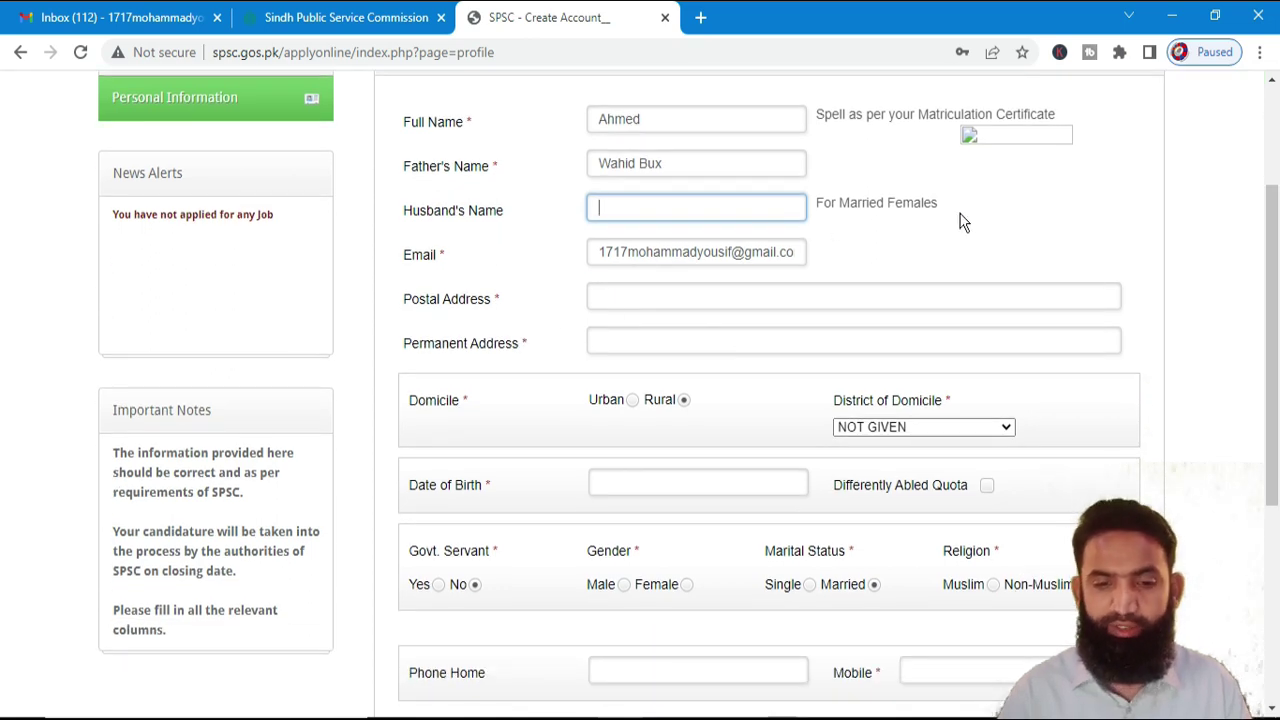
left_click(634, 298)
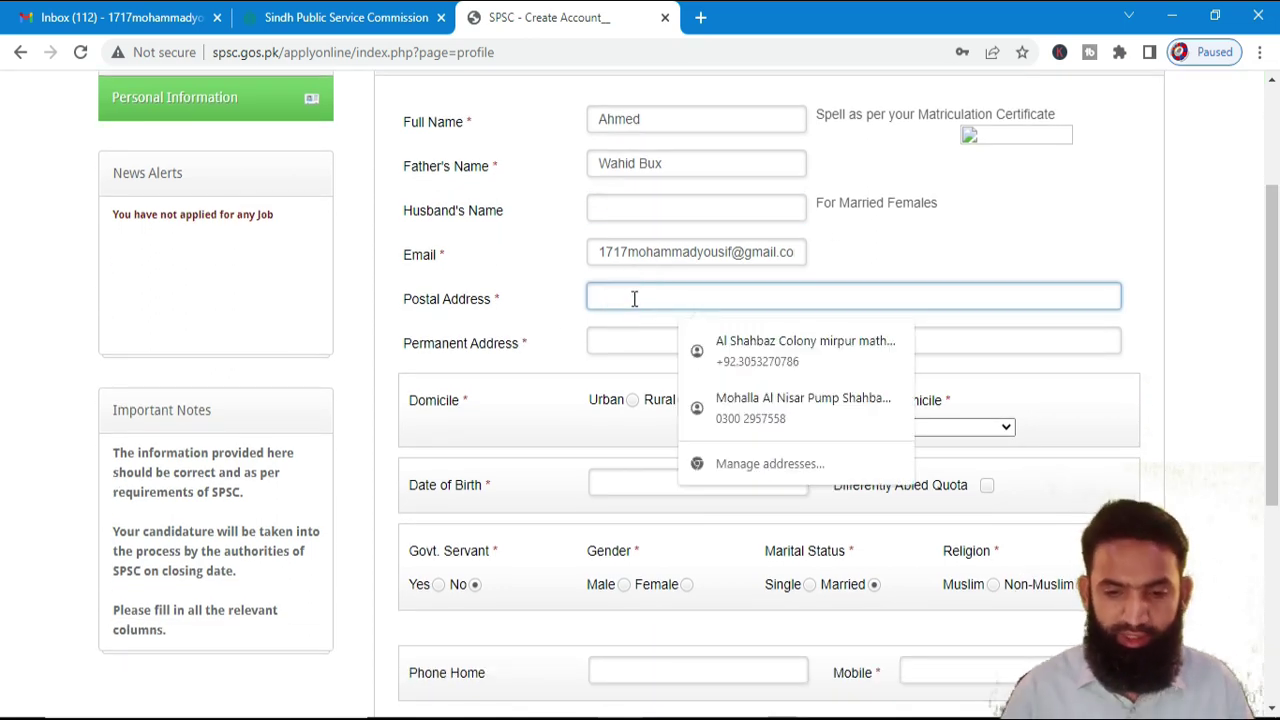
left_click(775, 408)
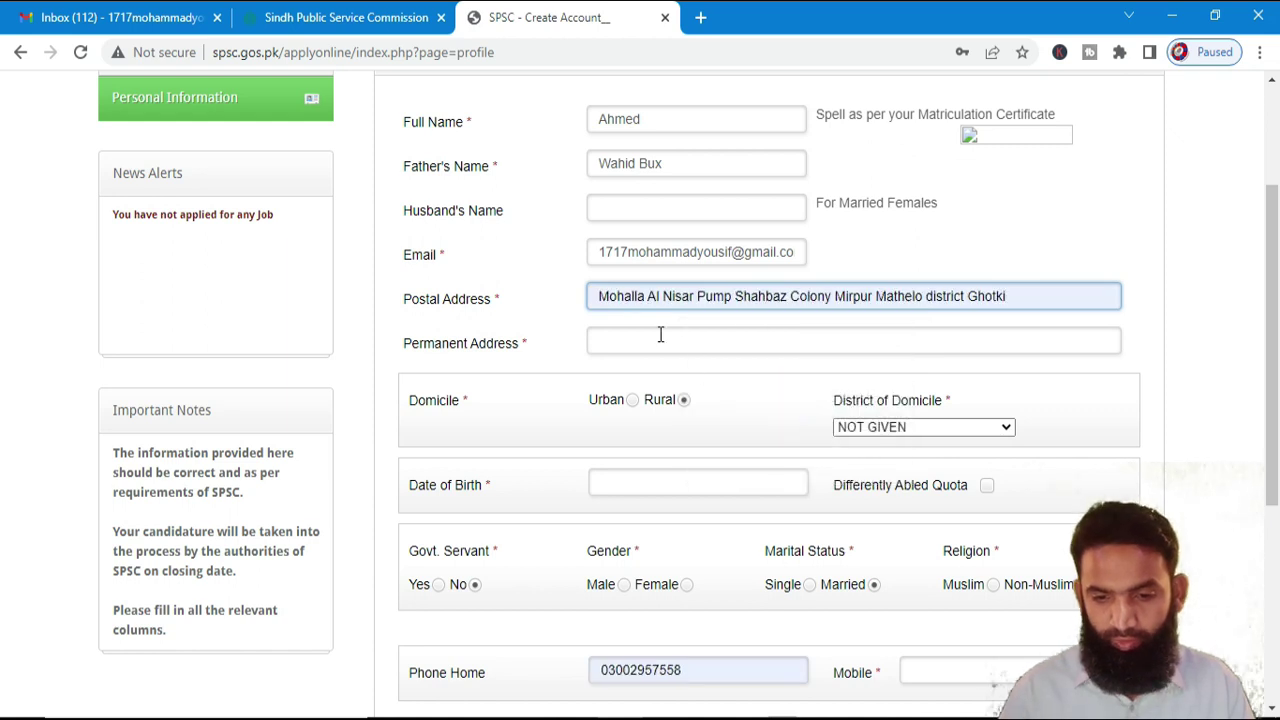
left_click(665, 340)
left_click(748, 388)
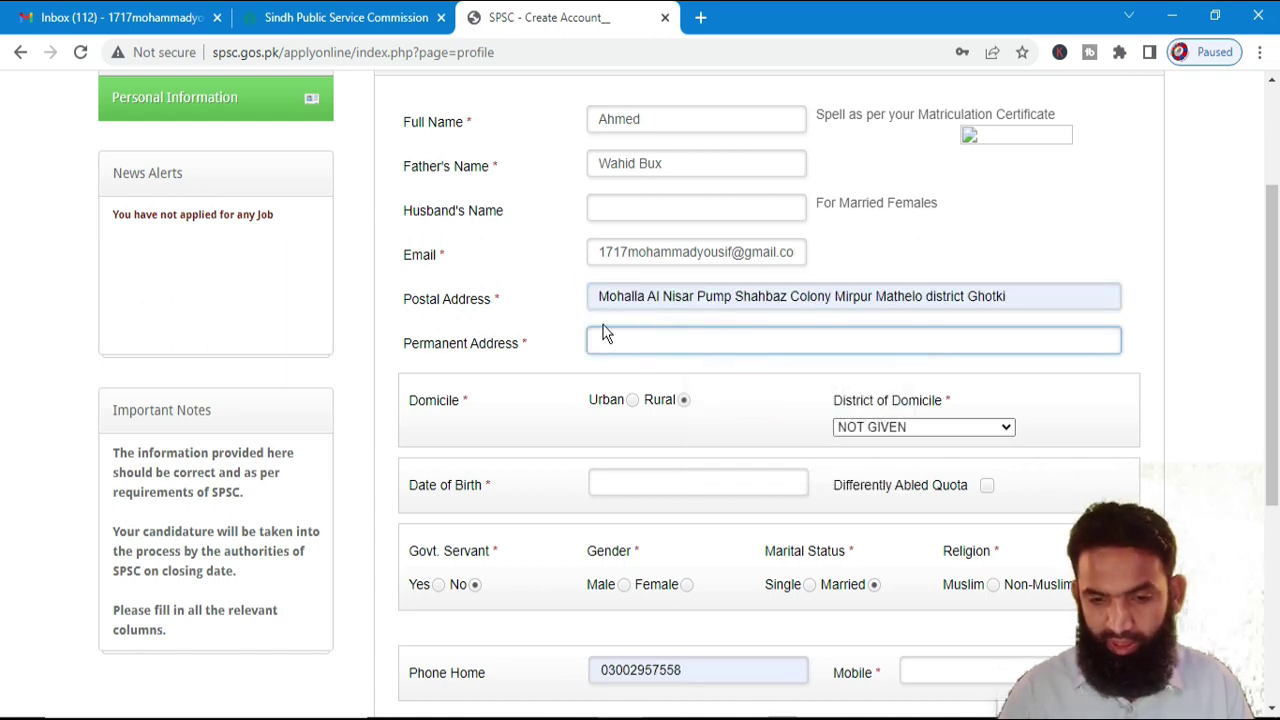
left_click(607, 338)
left_click(740, 390)
left_click_drag(1017, 296, 588, 322)
key("ctrl+c")
left_click(617, 338)
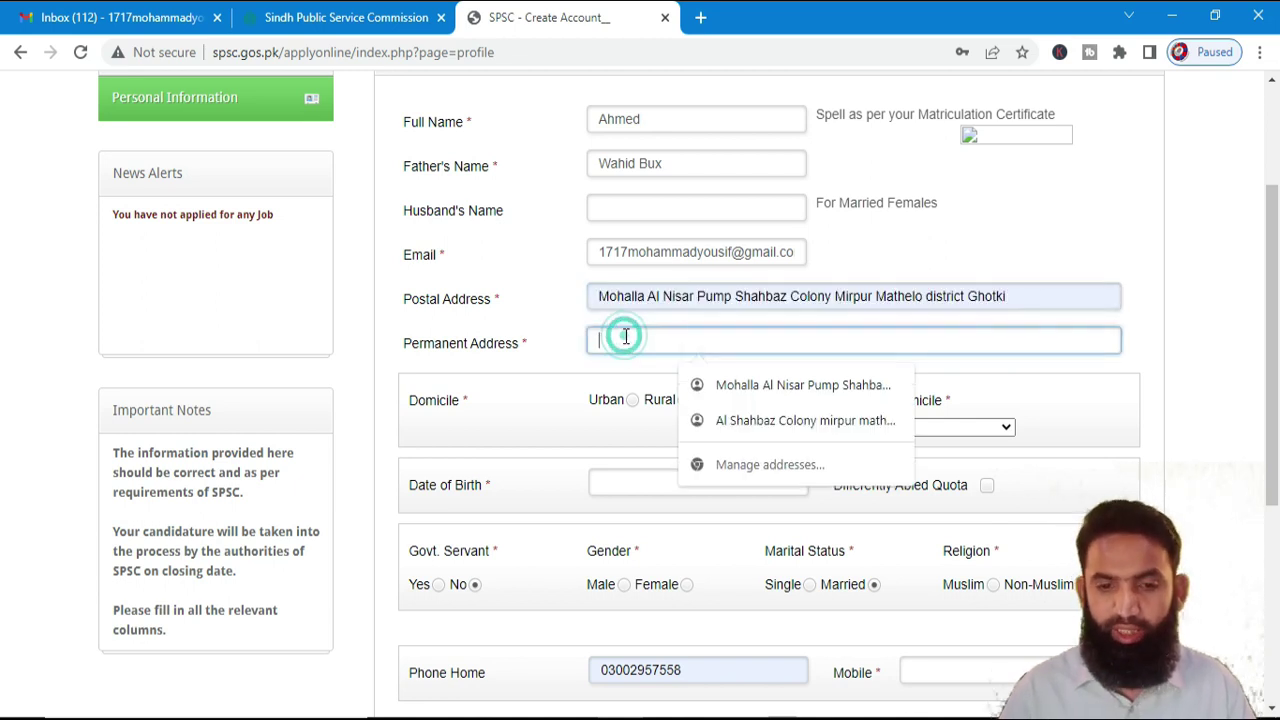
key("ctrl+v")
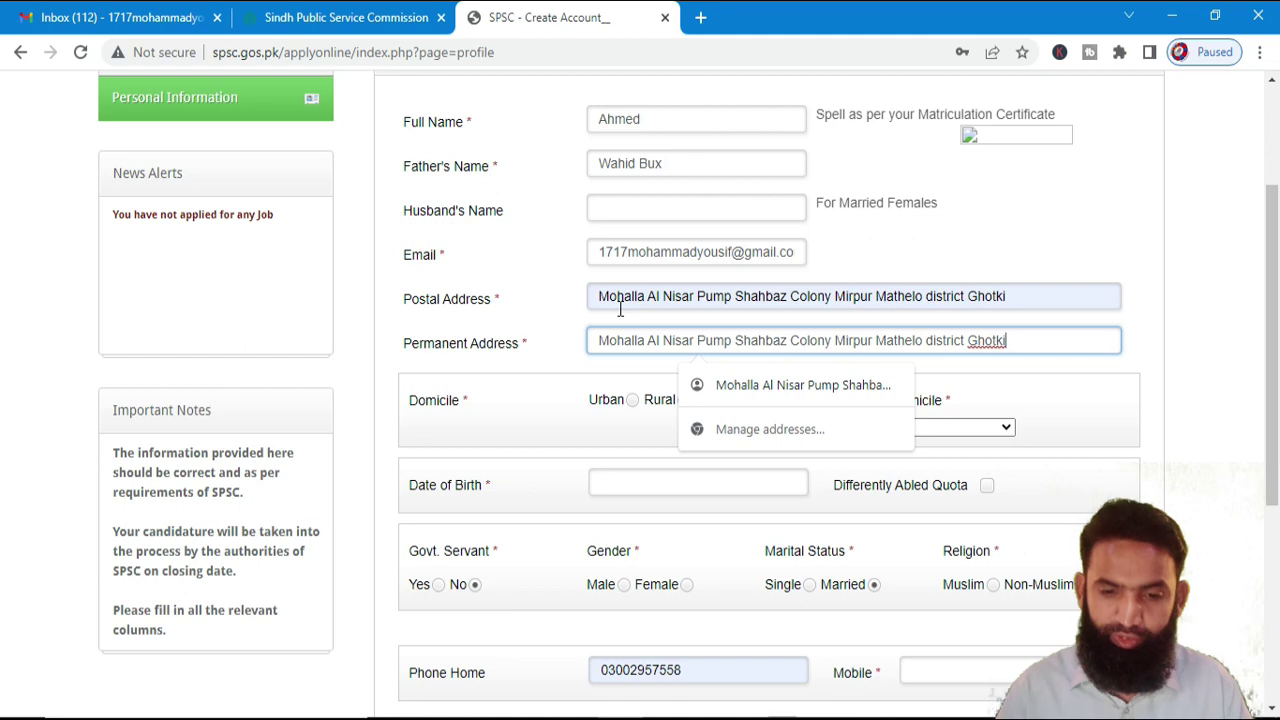
- Set the domicile to Rural with GHOTKI as the district
scroll(648, 330, "down", 1)
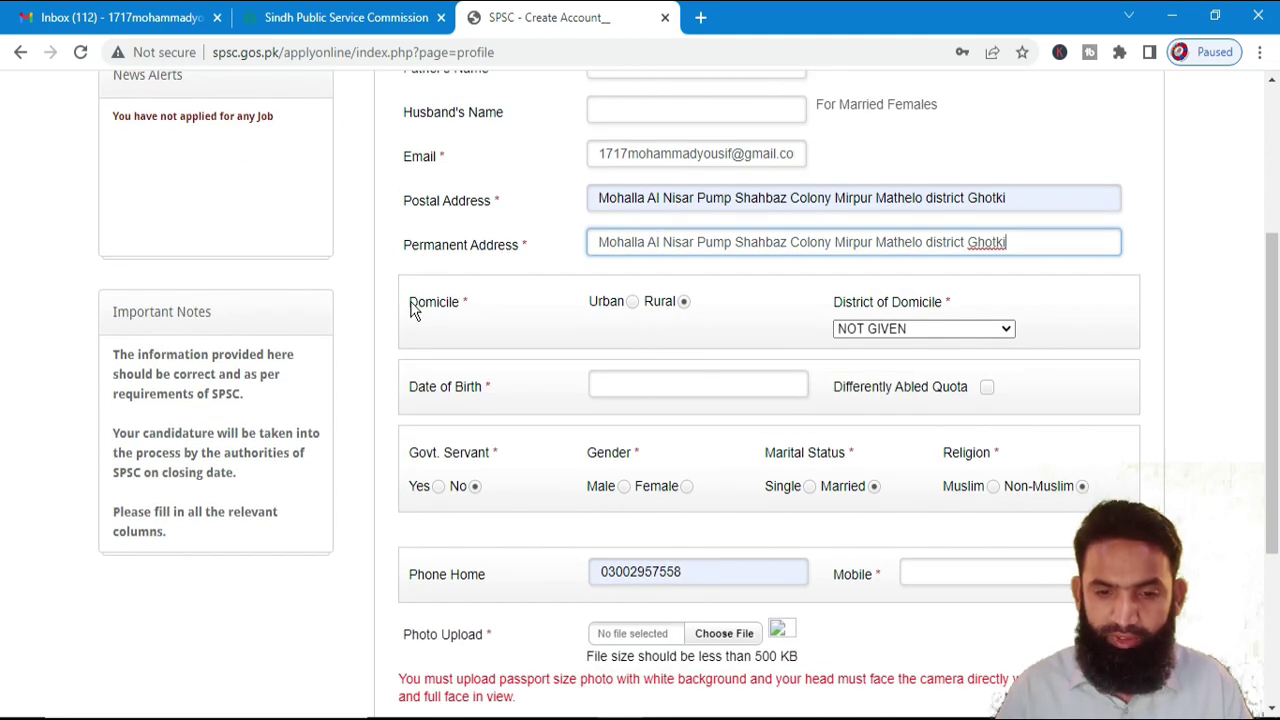
left_click(684, 301)
left_click(632, 301)
left_click(684, 301)
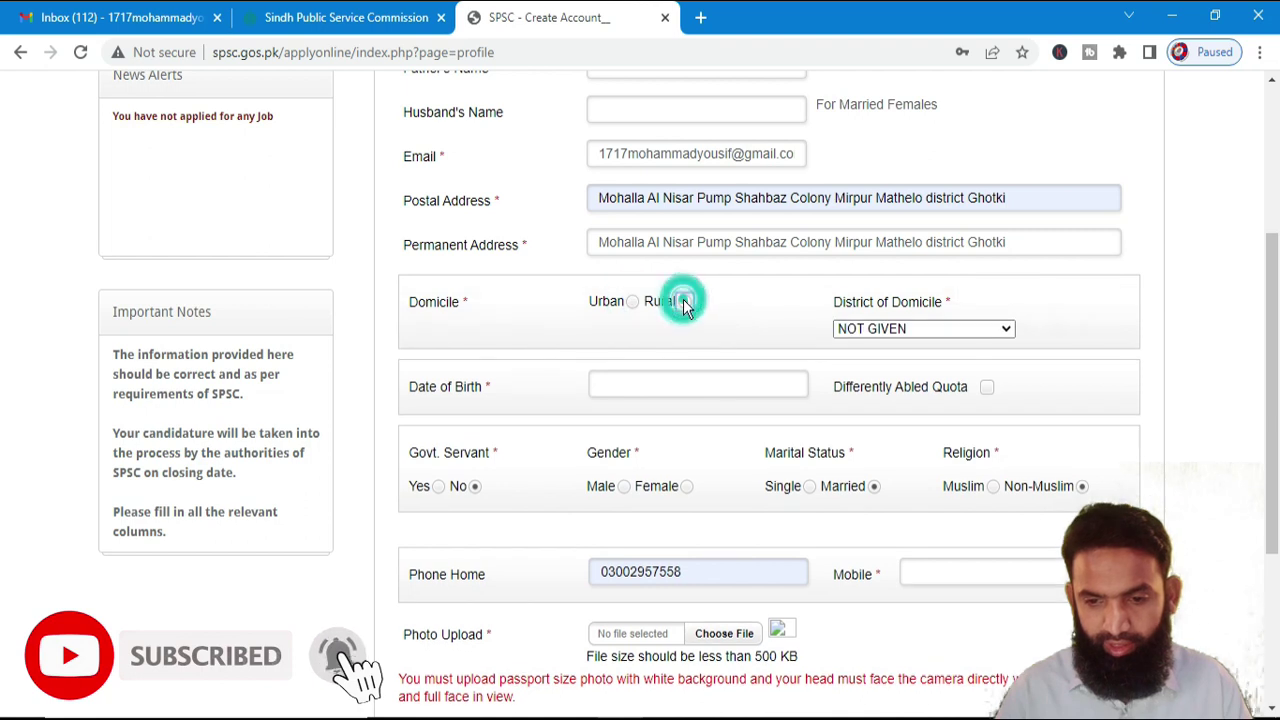
left_click(904, 328)
key("g")
left_click(905, 330)
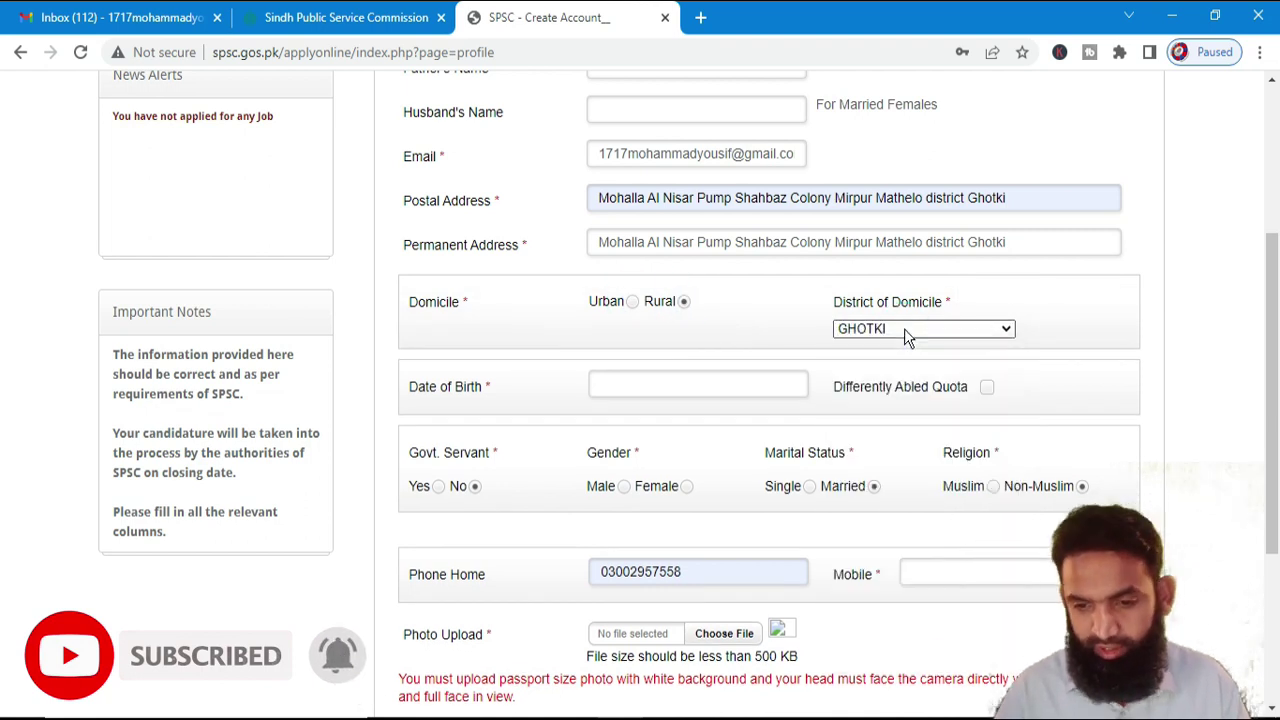
left_click(933, 330)
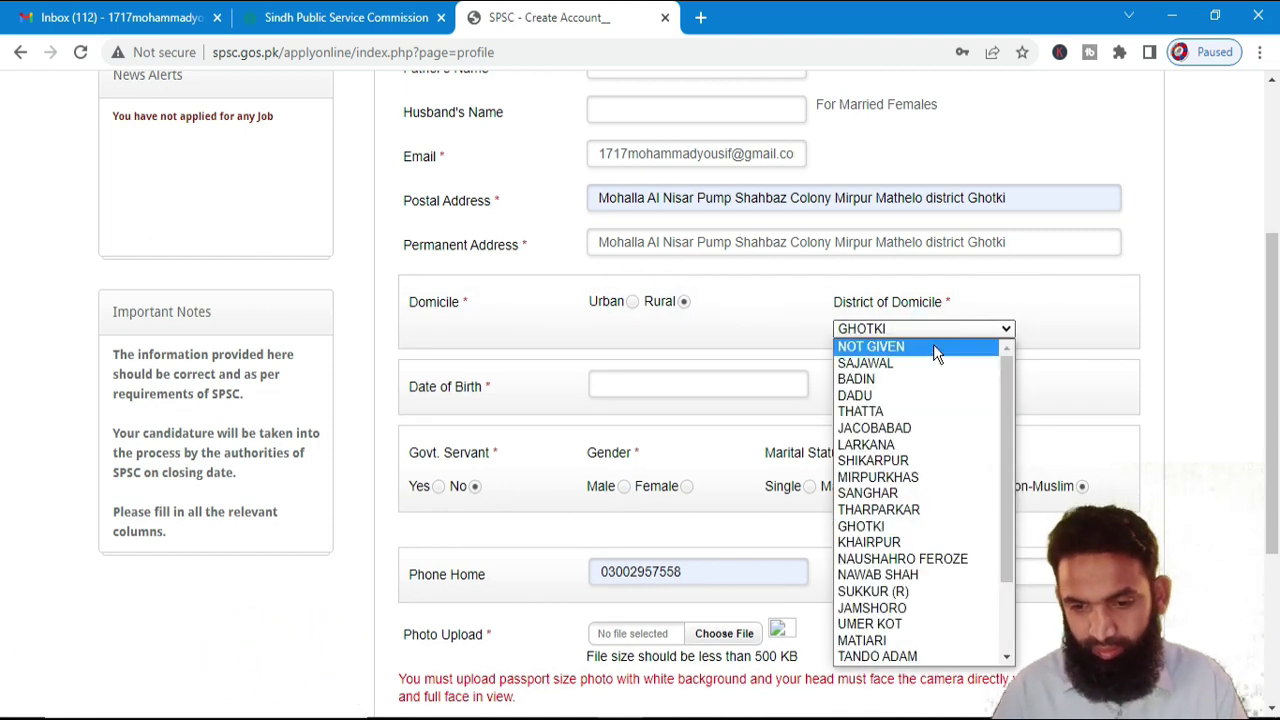
left_click(1001, 290)
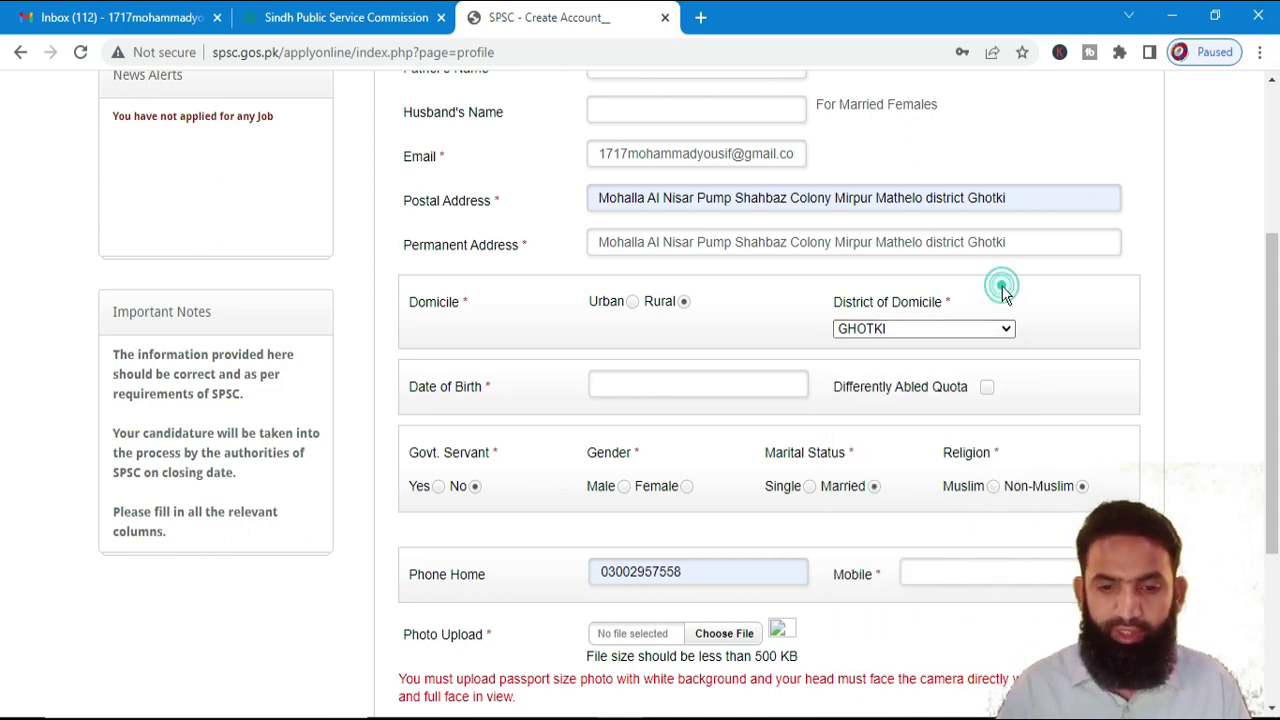
left_click(680, 384)
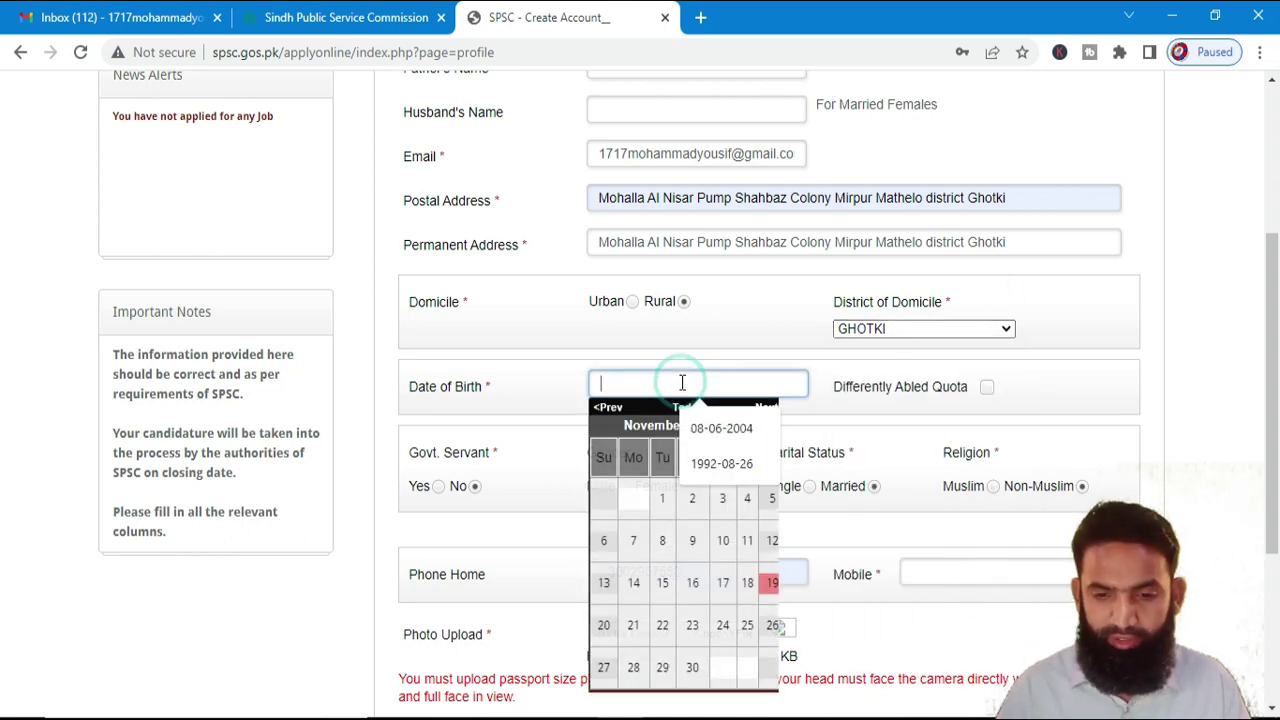
left_click(722, 464)
left_click(888, 341)
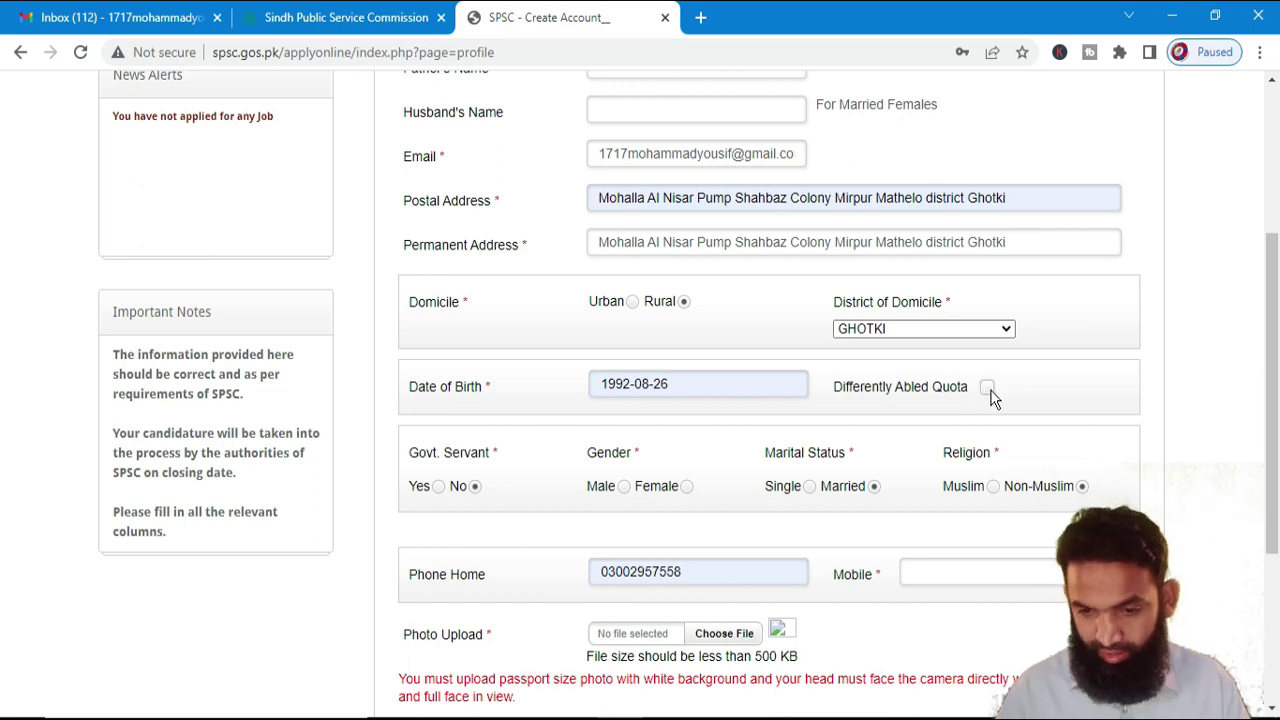
scroll(1028, 397, "down", 1)
scroll(1028, 397, "down", 1)
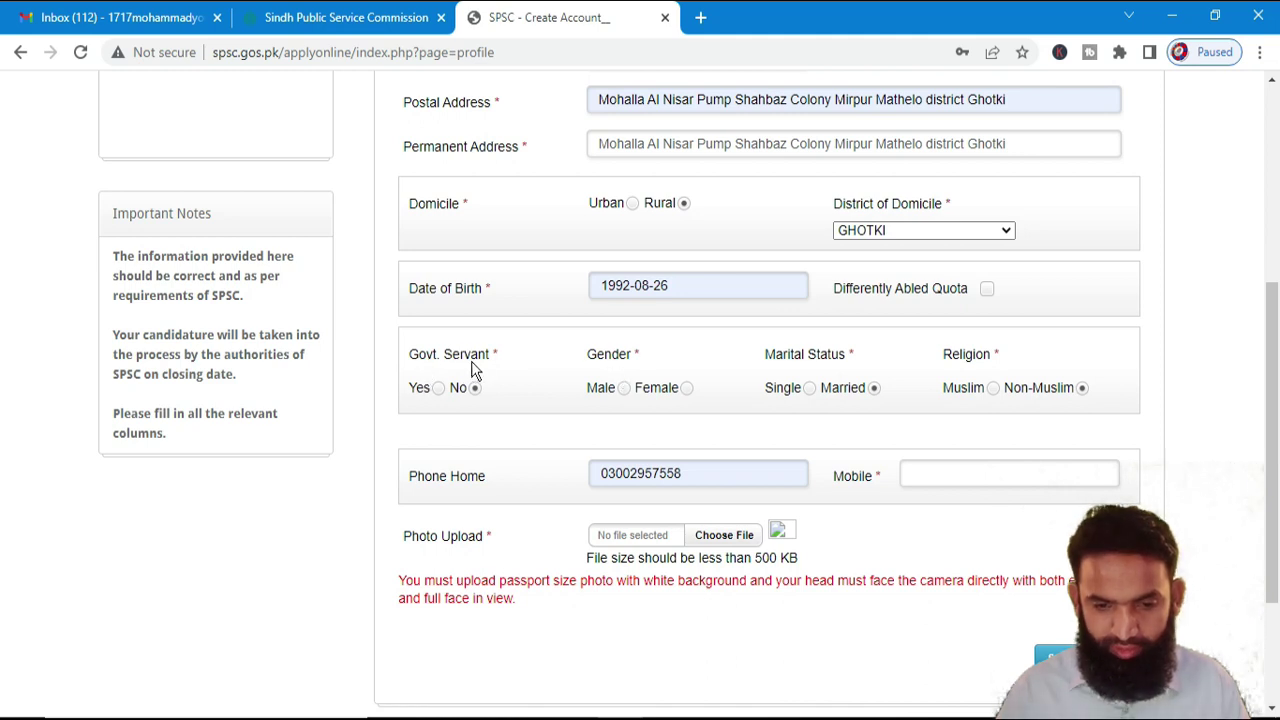
left_click(439, 388)
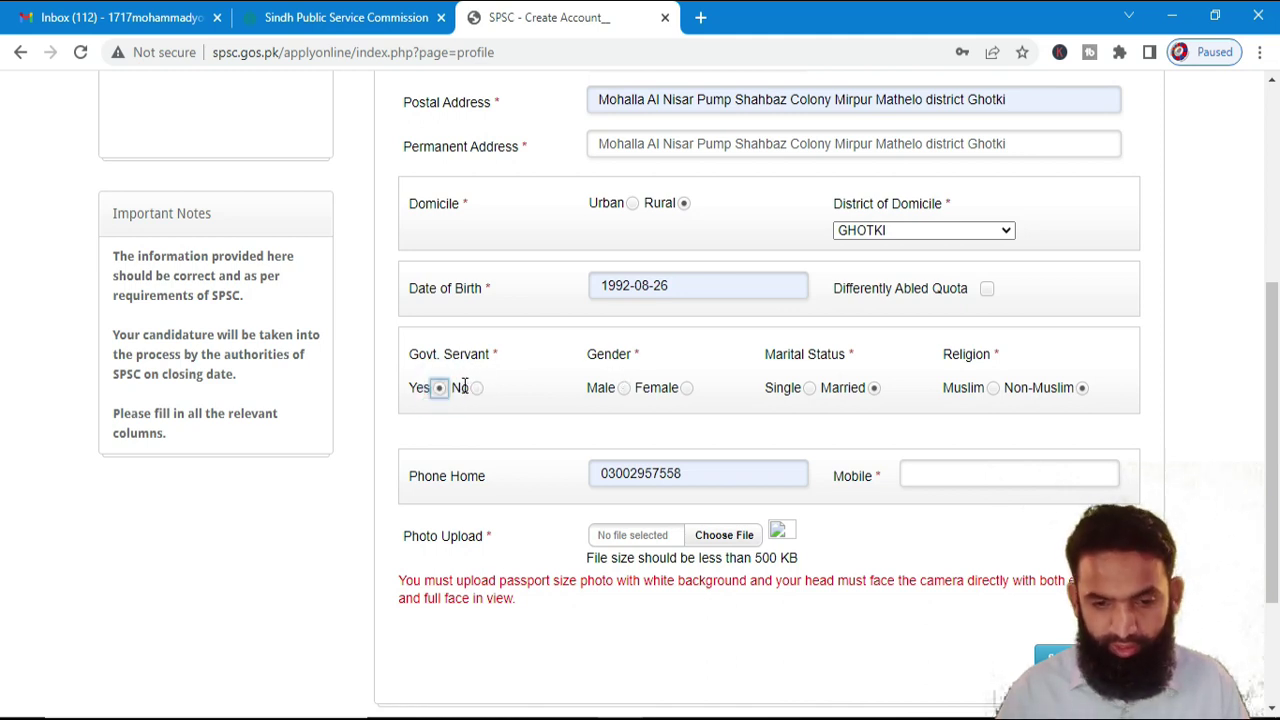
left_click(475, 388)
left_click(624, 388)
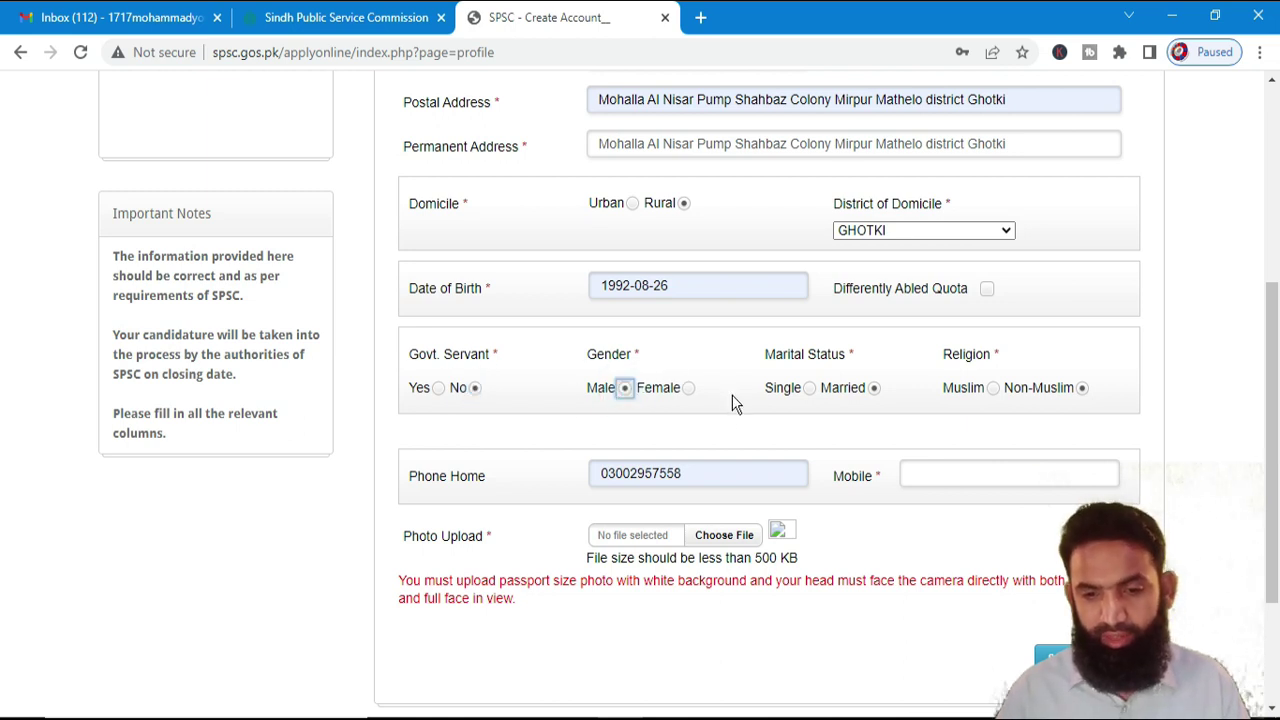
left_click(811, 393)
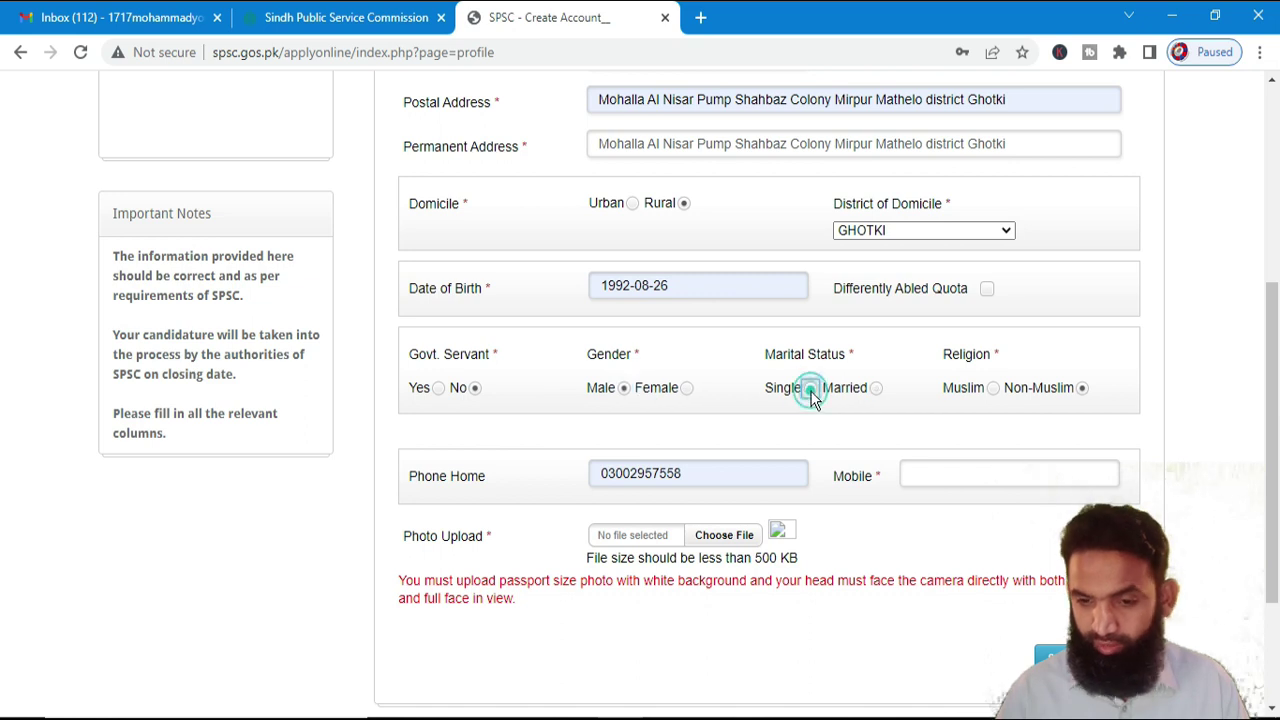
left_click(995, 389)
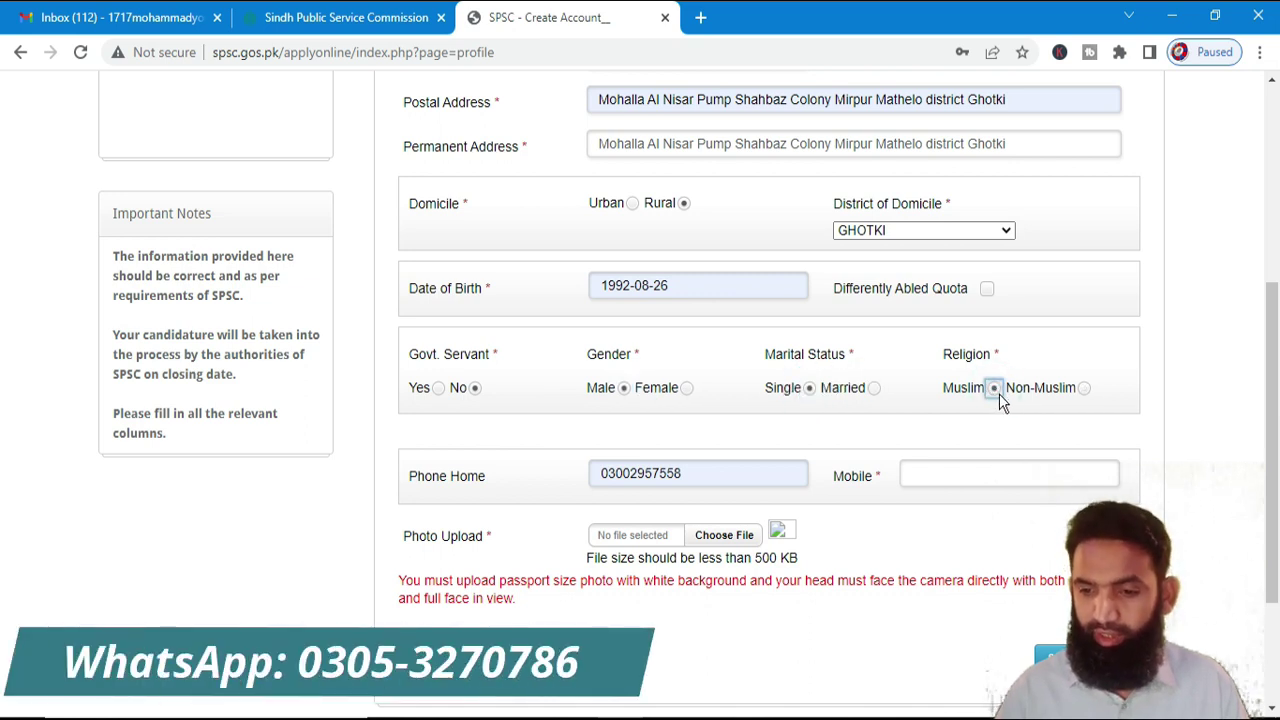
- Attach Gulshan.jpg from the Desktop as the profile photo and submit the form
left_click(700, 541)
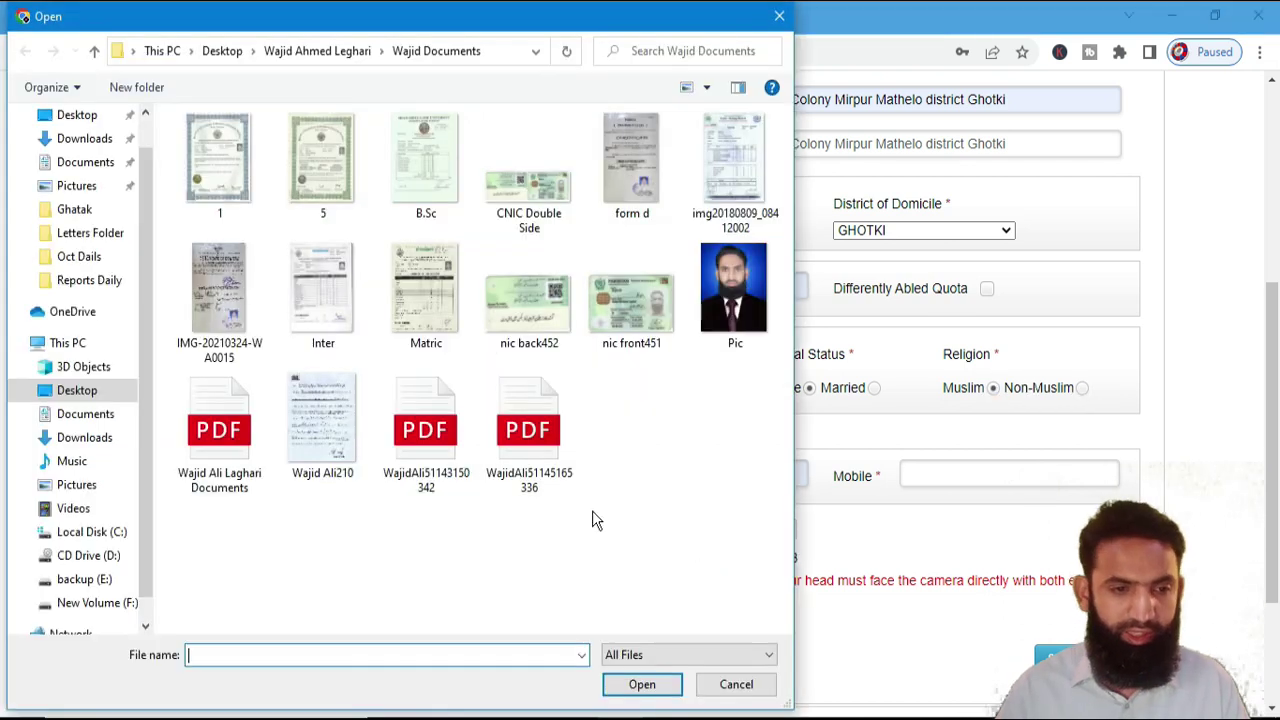
left_click(77, 114)
scroll(654, 382, "down", 5)
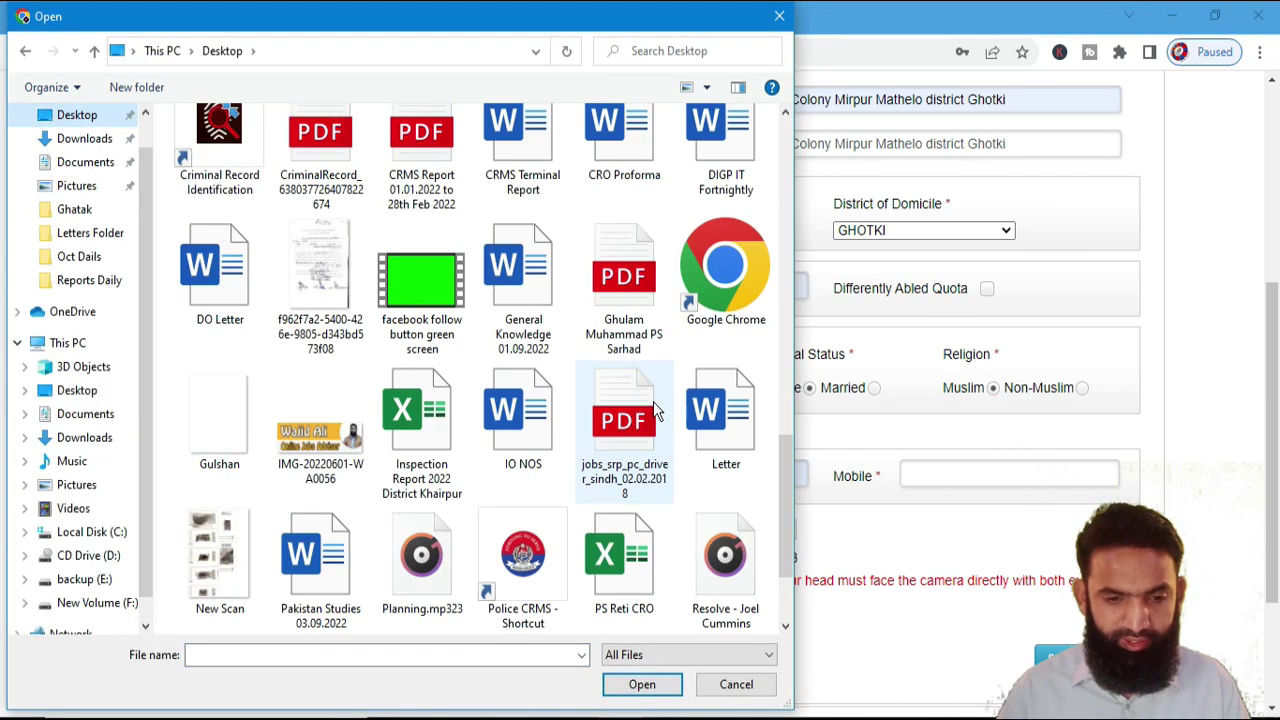
left_click(232, 415)
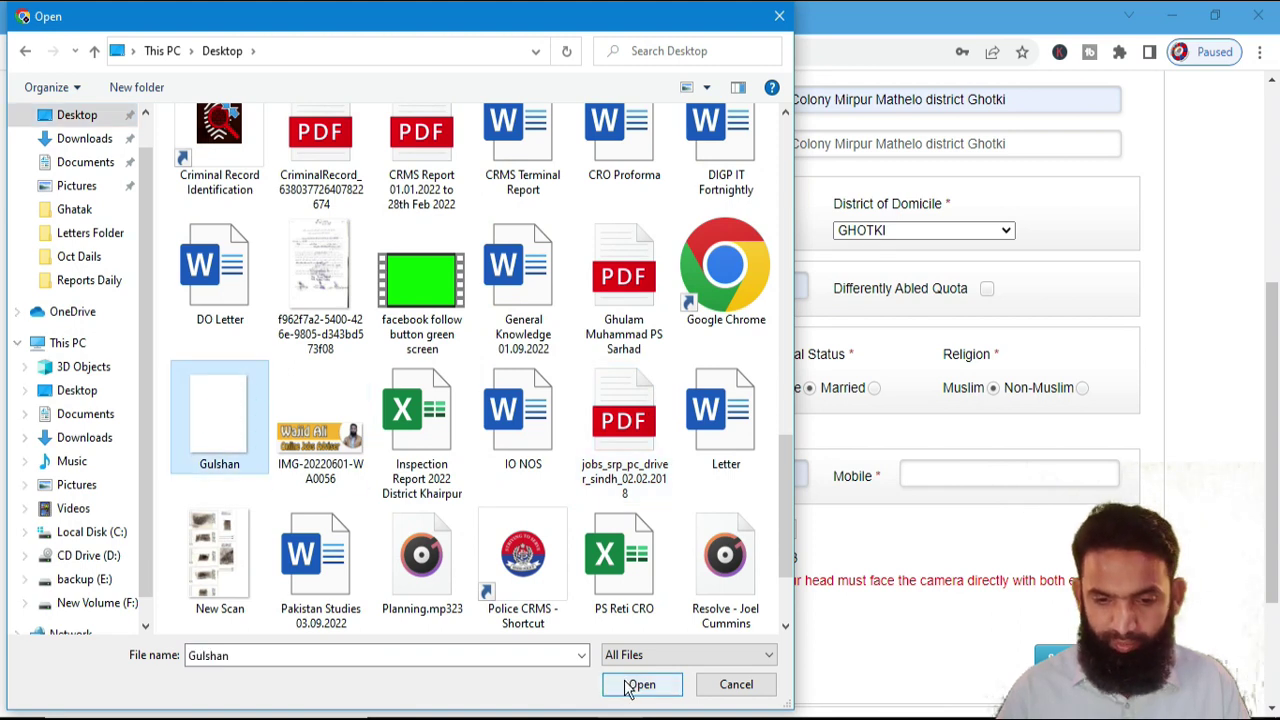
left_click(636, 685)
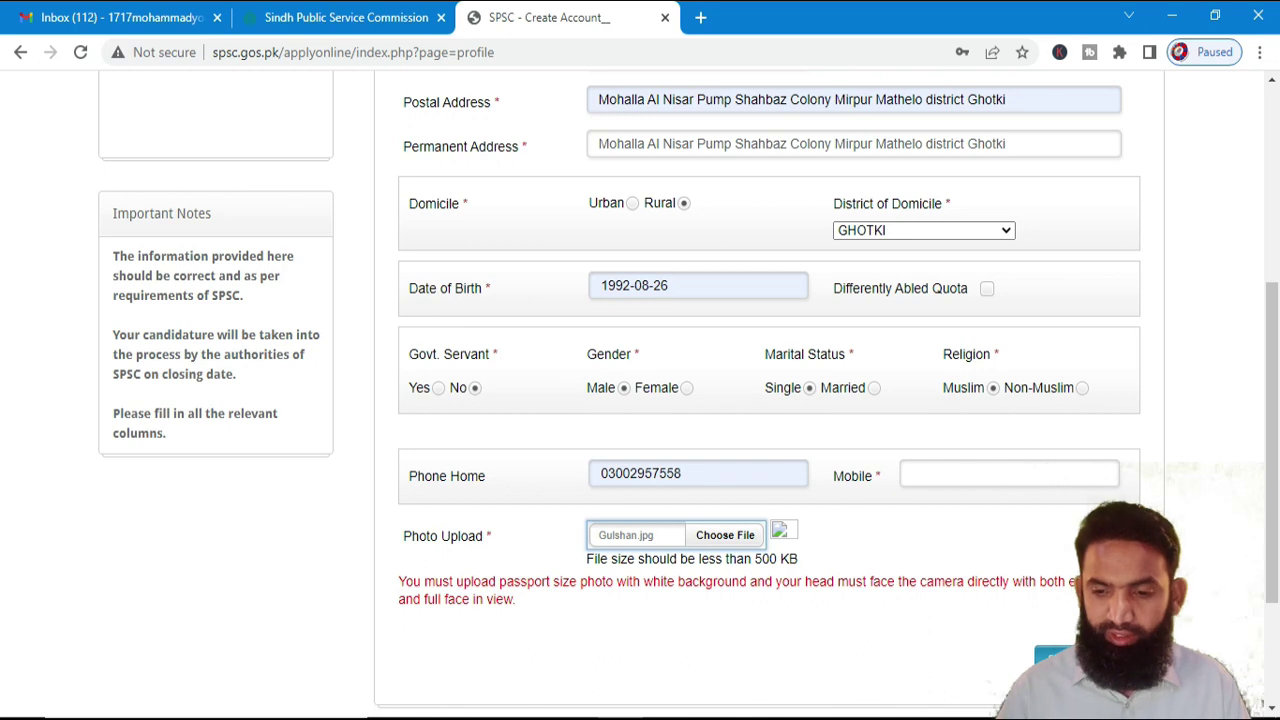
left_click(1055, 655)
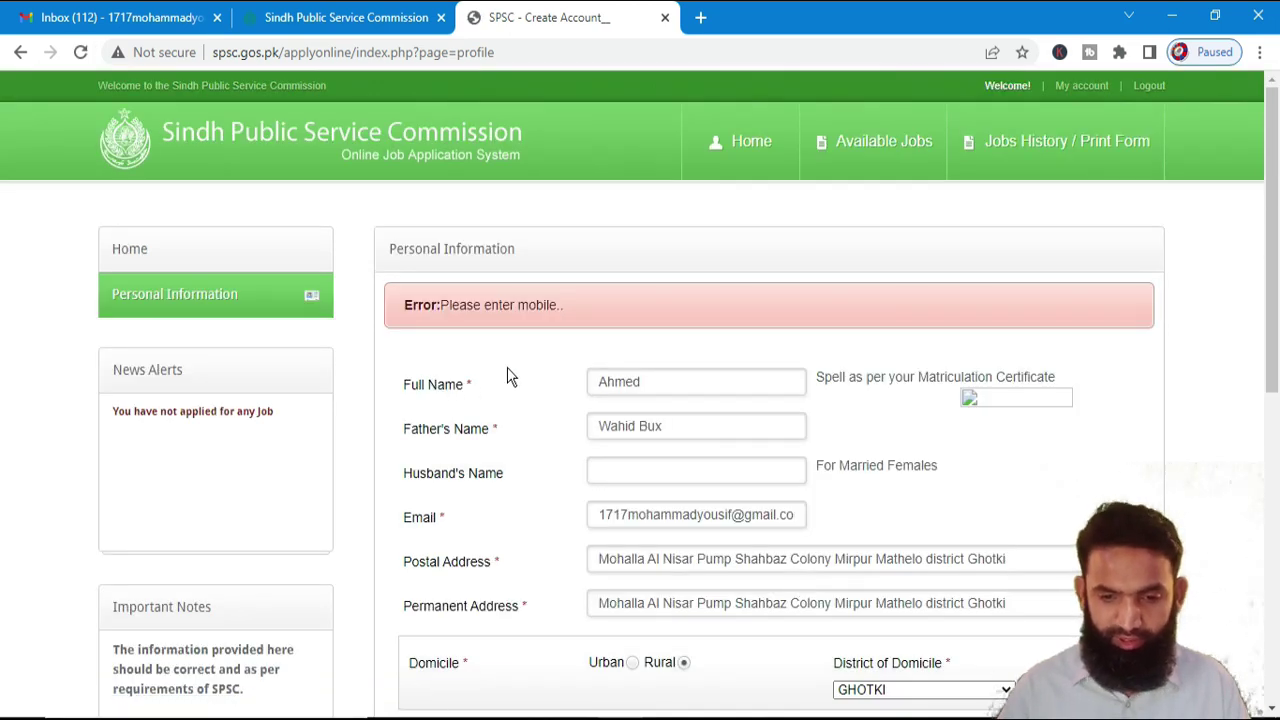
- Enter the applicant's mobile number and re-attach Gulshan.jpg as the profile photo
scroll(562, 330, "down", 5)
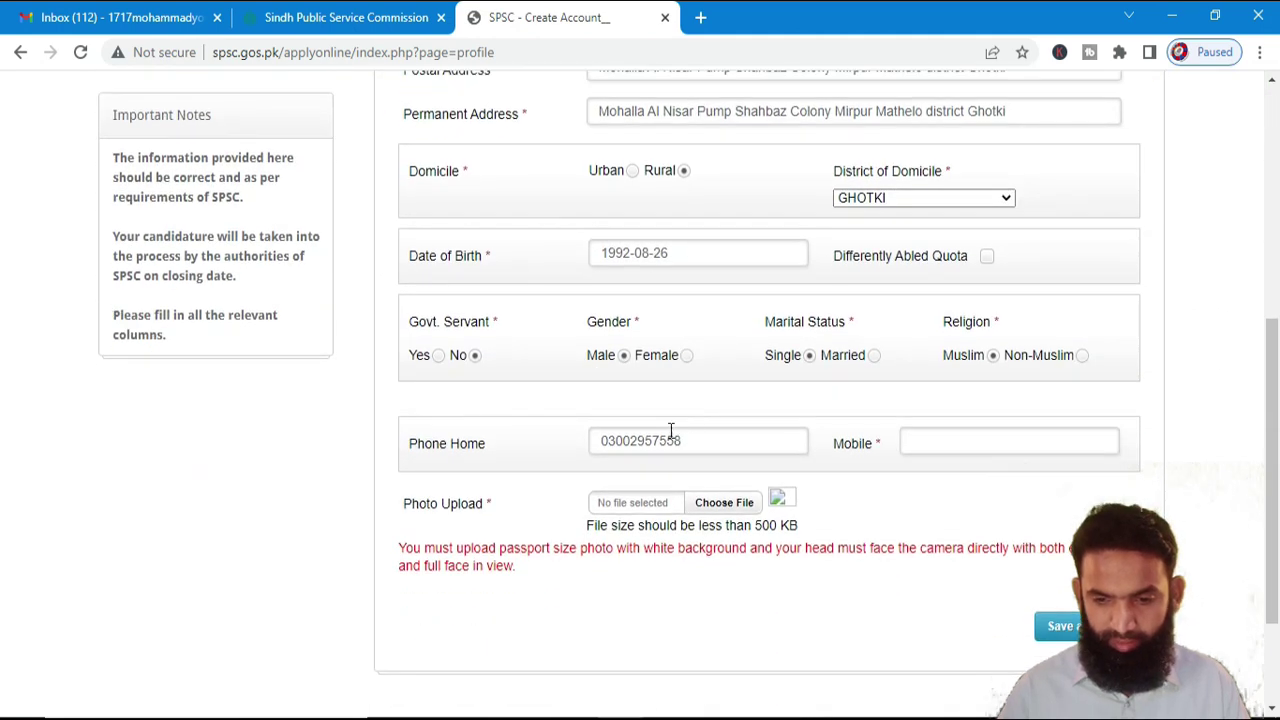
left_click(933, 448)
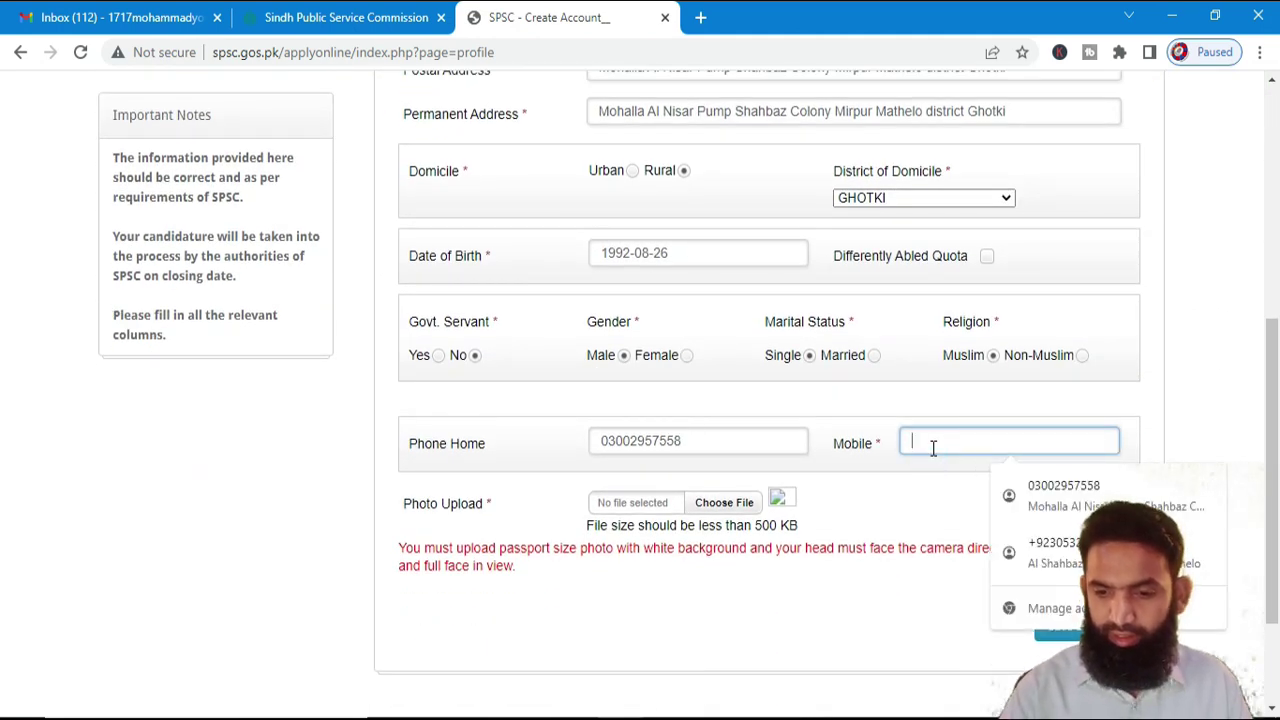
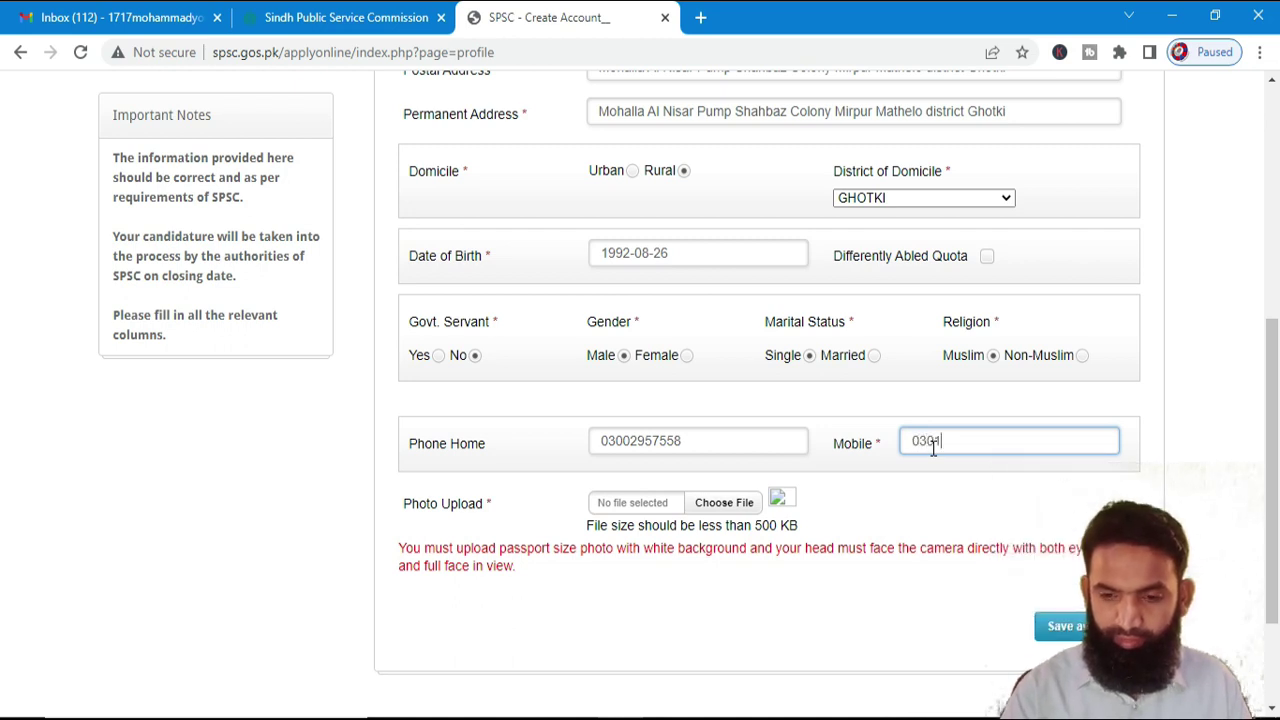
key("Tab")
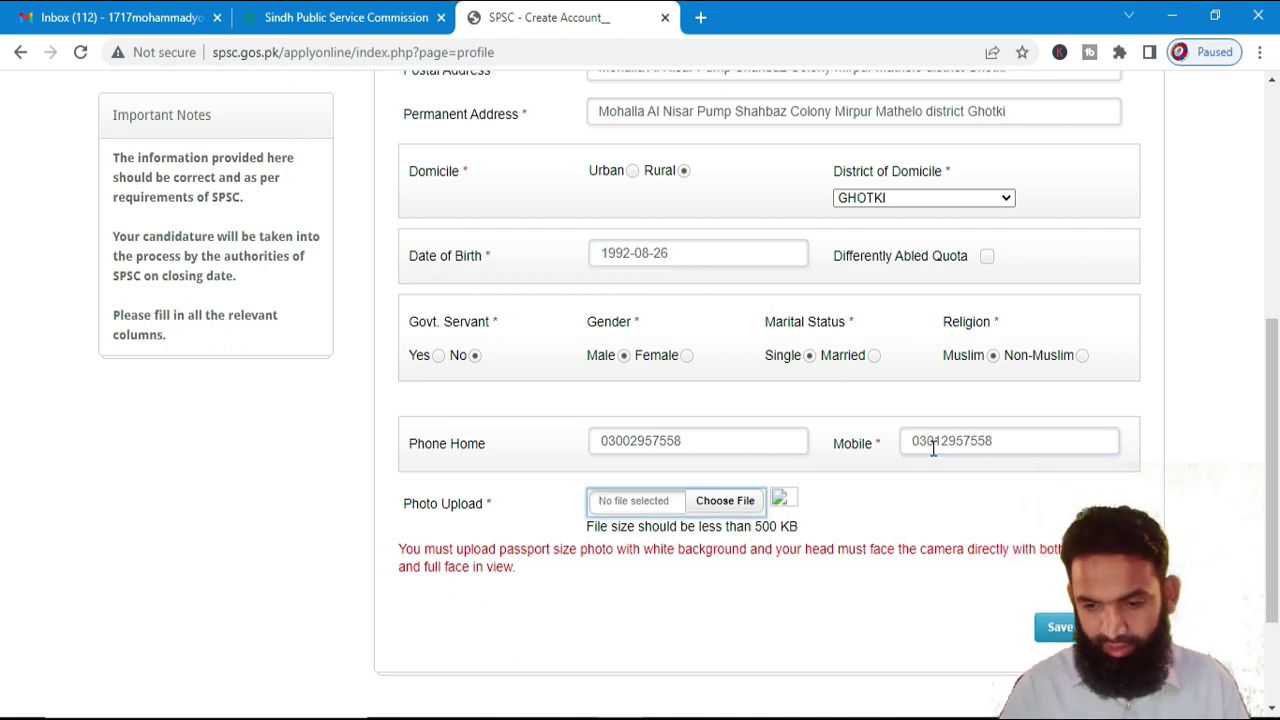
left_click(733, 508)
scroll(325, 356, "down", 5)
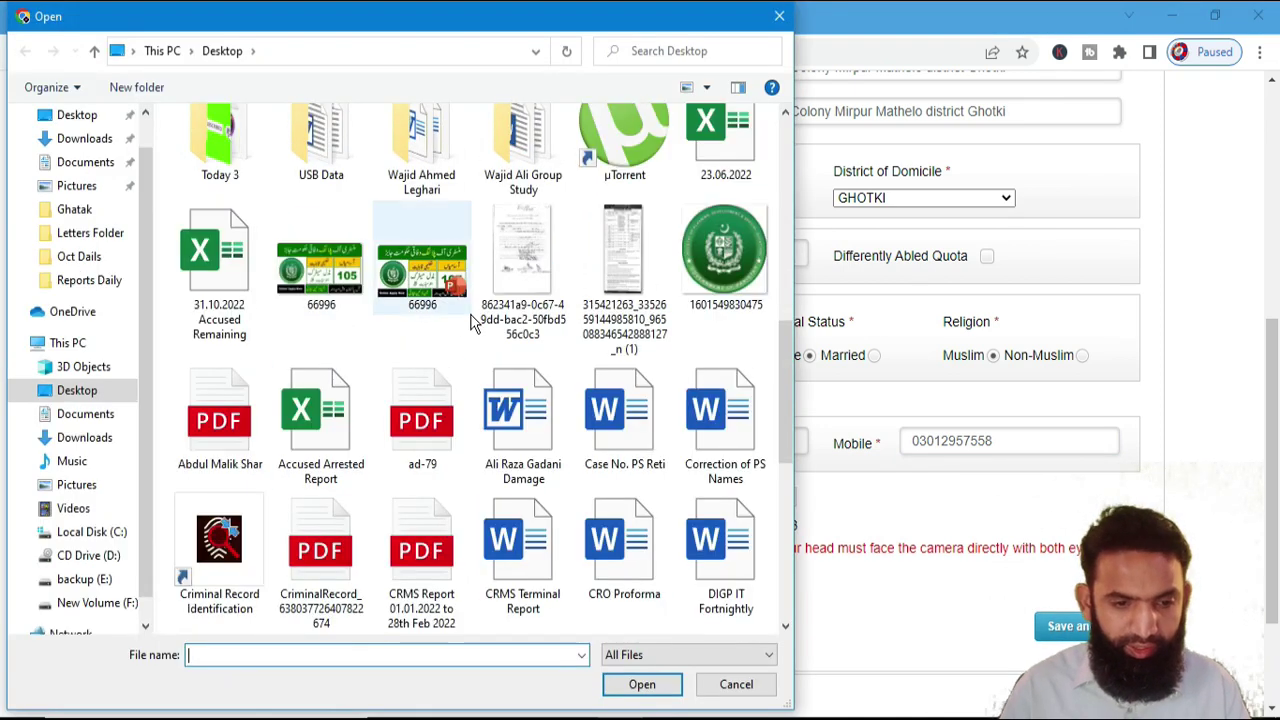
scroll(475, 322, "down", 5)
left_click(230, 280)
left_click(645, 683)
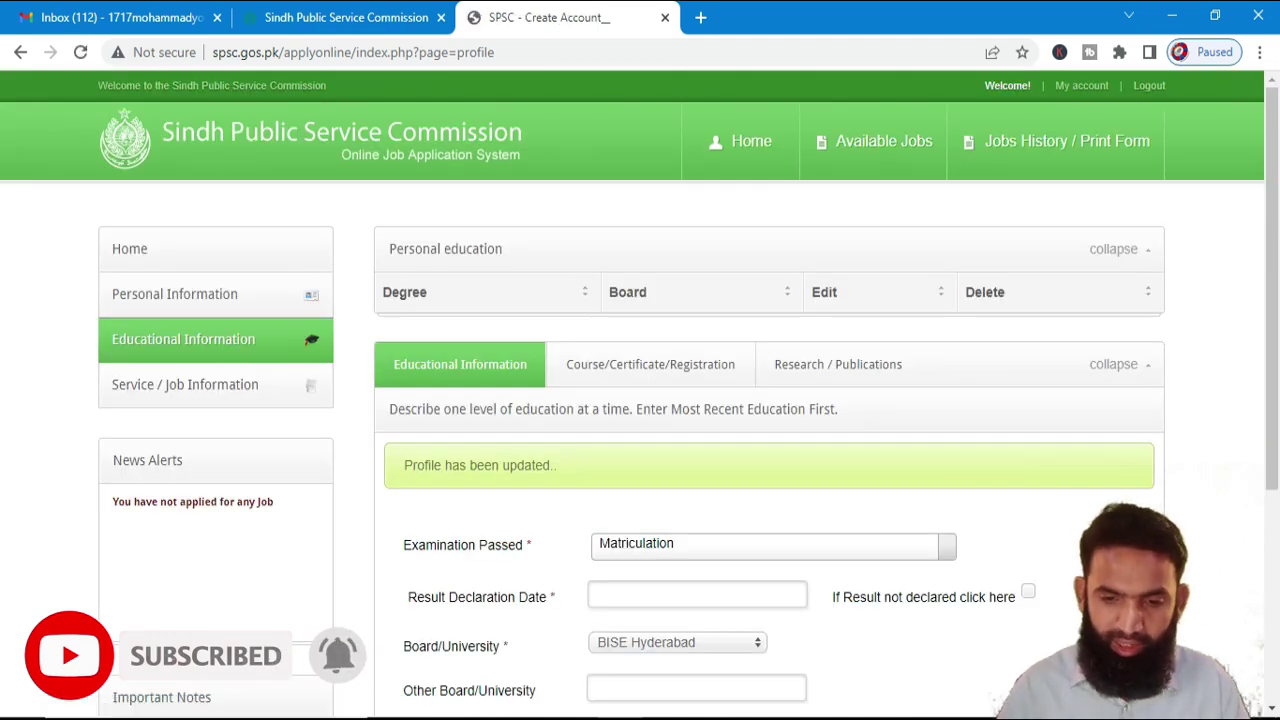
- Search the Examination Passed list for Bachelor degrees
scroll(766, 457, "down", 2)
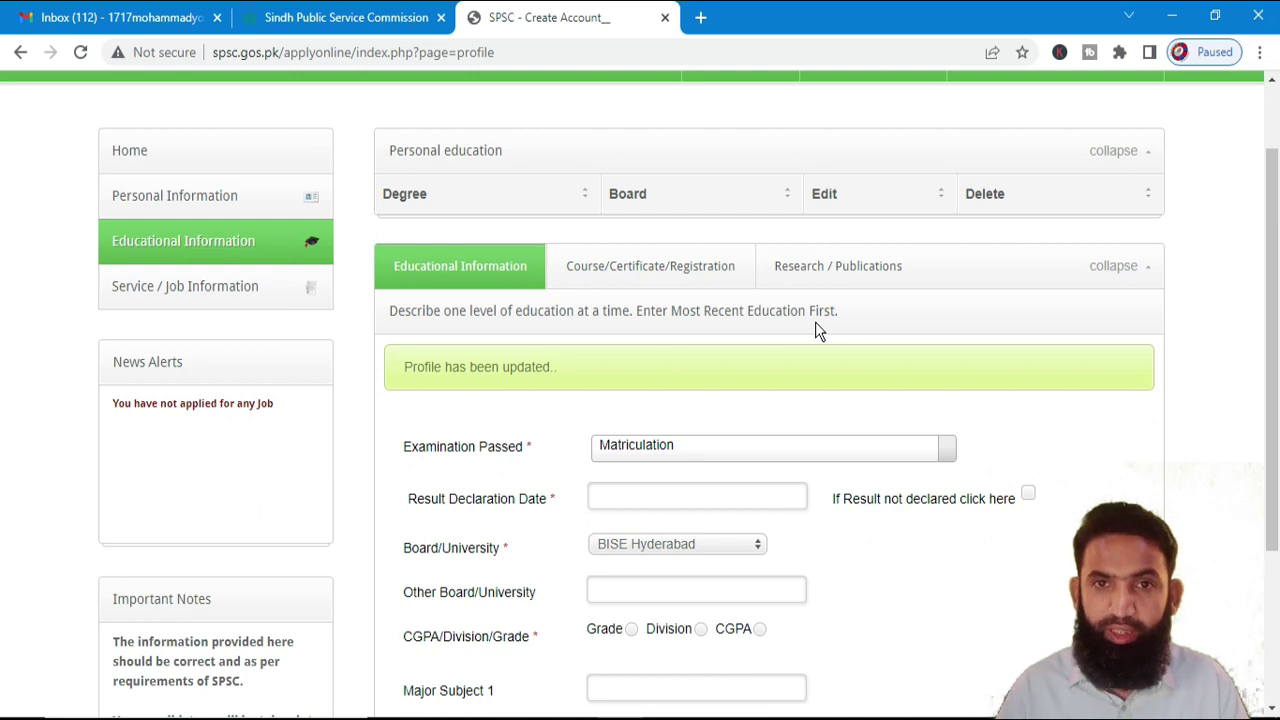
scroll(818, 332, "down", 2)
left_click(706, 360)
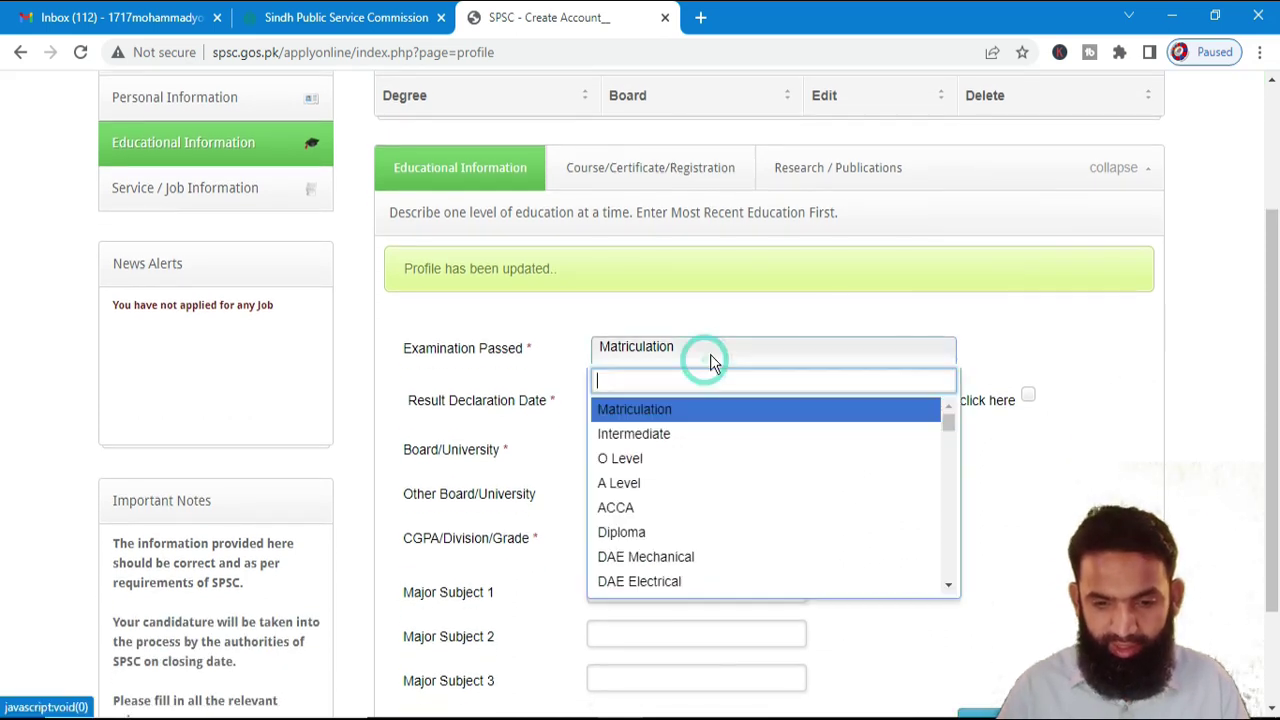
scroll(670, 538, "down", 3)
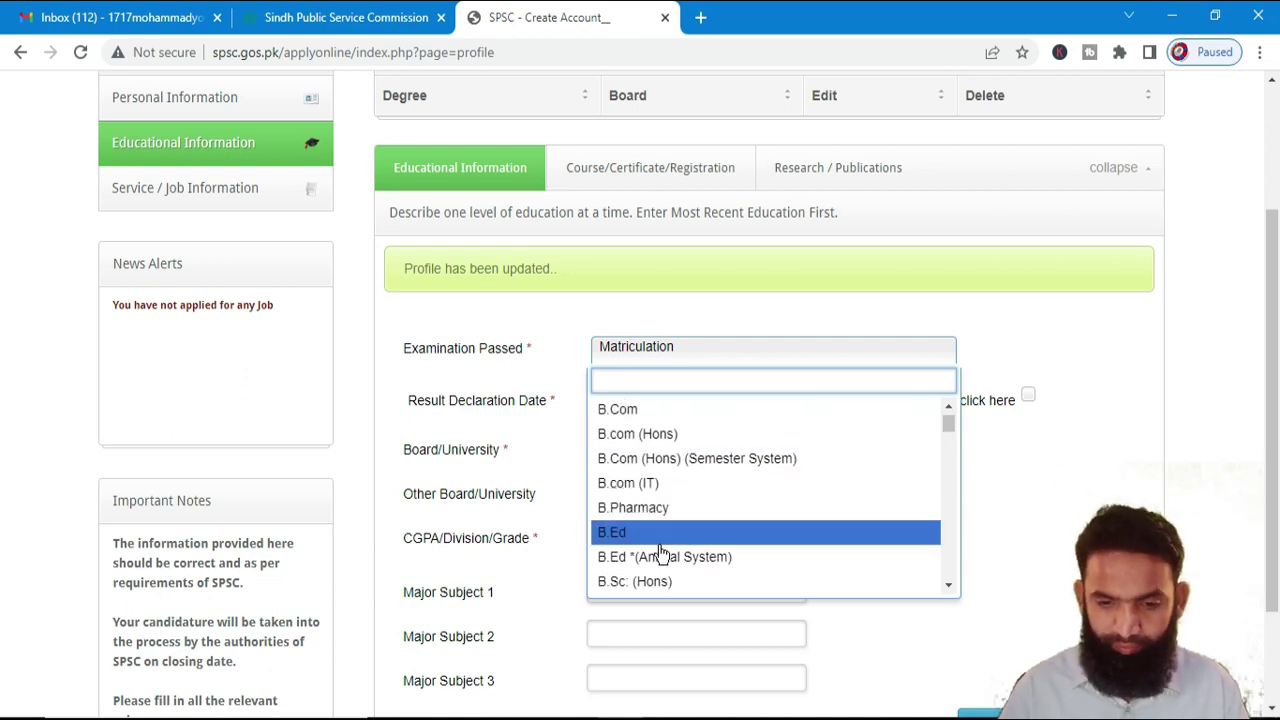
scroll(662, 548, "down", 2)
type("b")
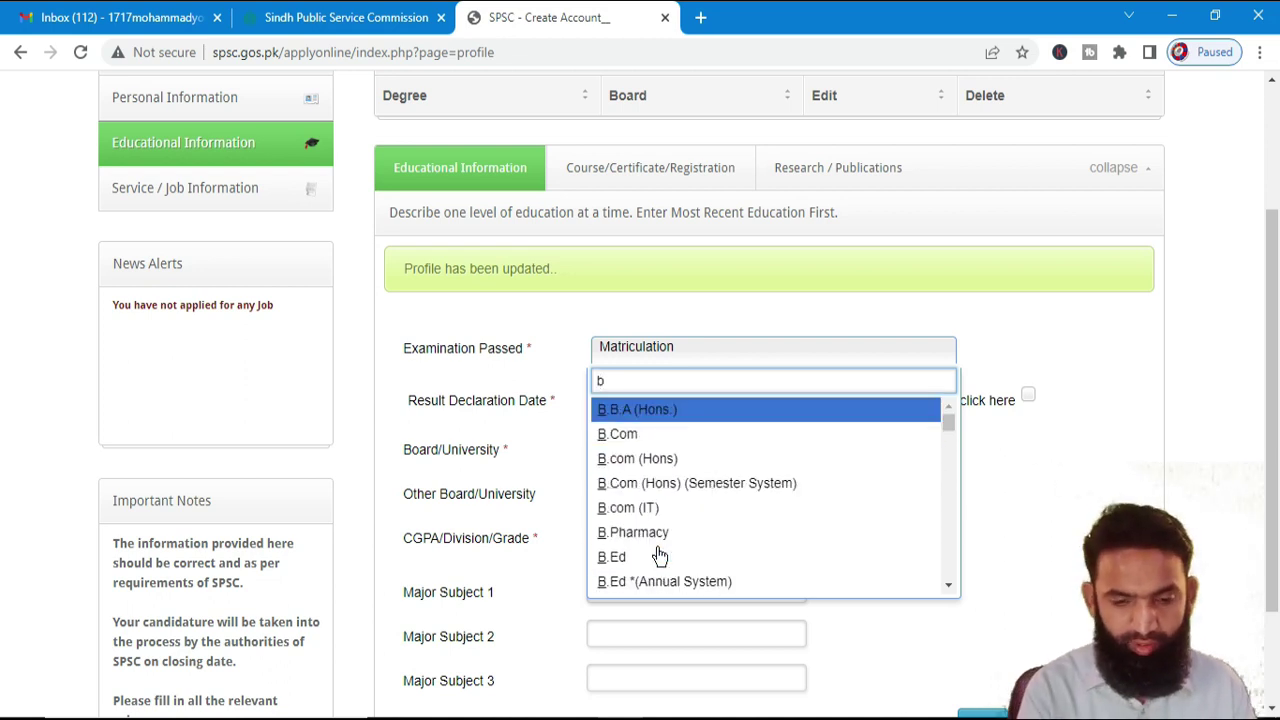
type("achelor s")
key("BackSpace")
key("BackSpace")
key("BackSpace")
key("BackSpace")
key("BackSpace")
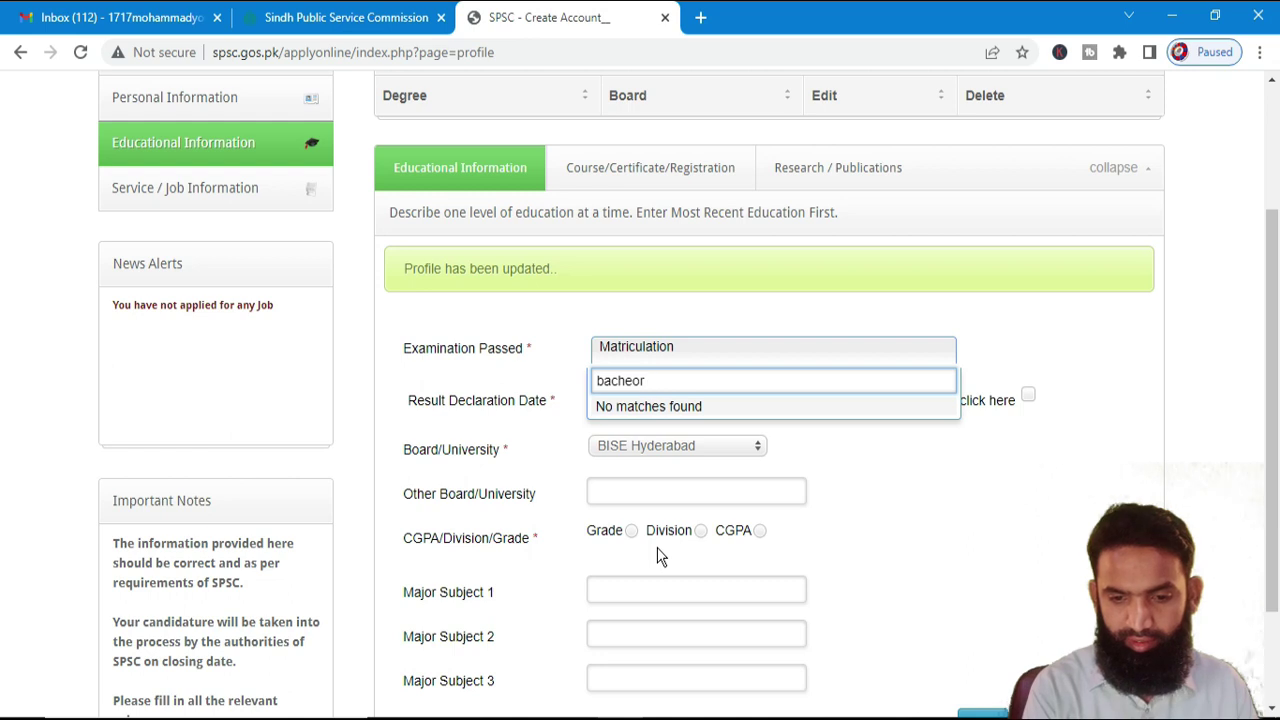
key("Down")
key("Down")
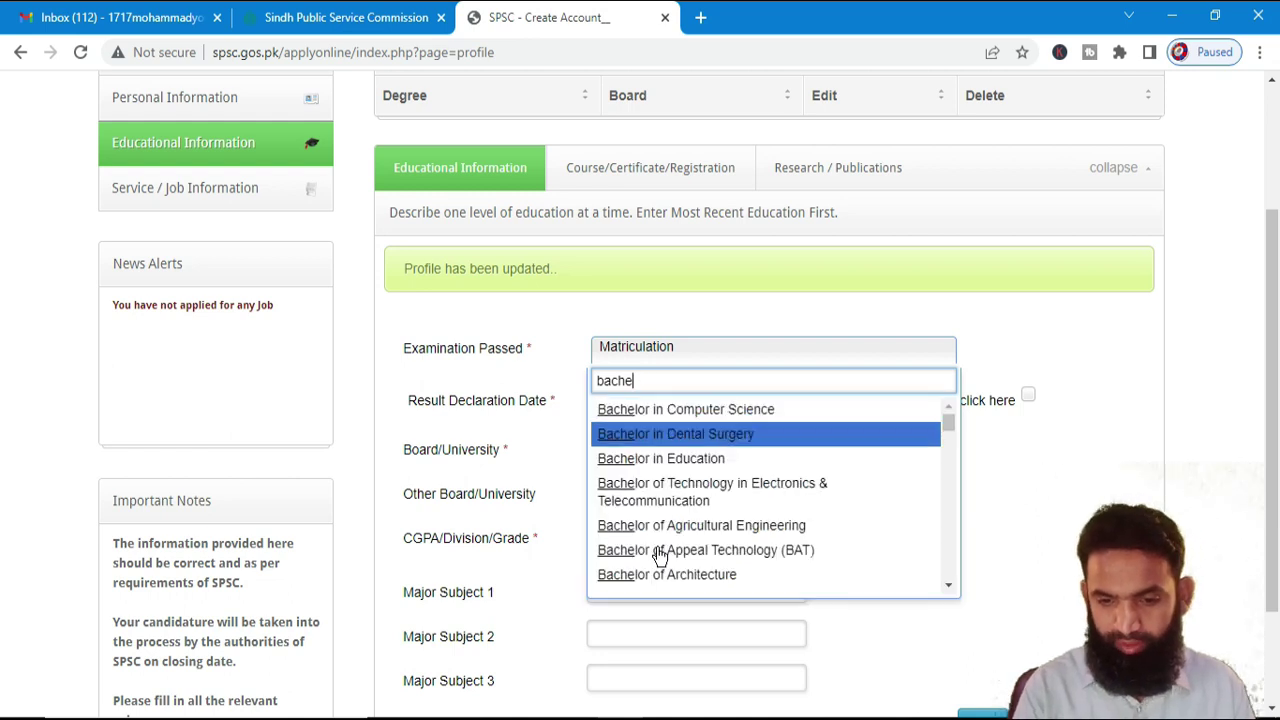
key("Down")
key("Down")
key("Down")
key("Down")
key("Down")
key("Down")
key("Down")
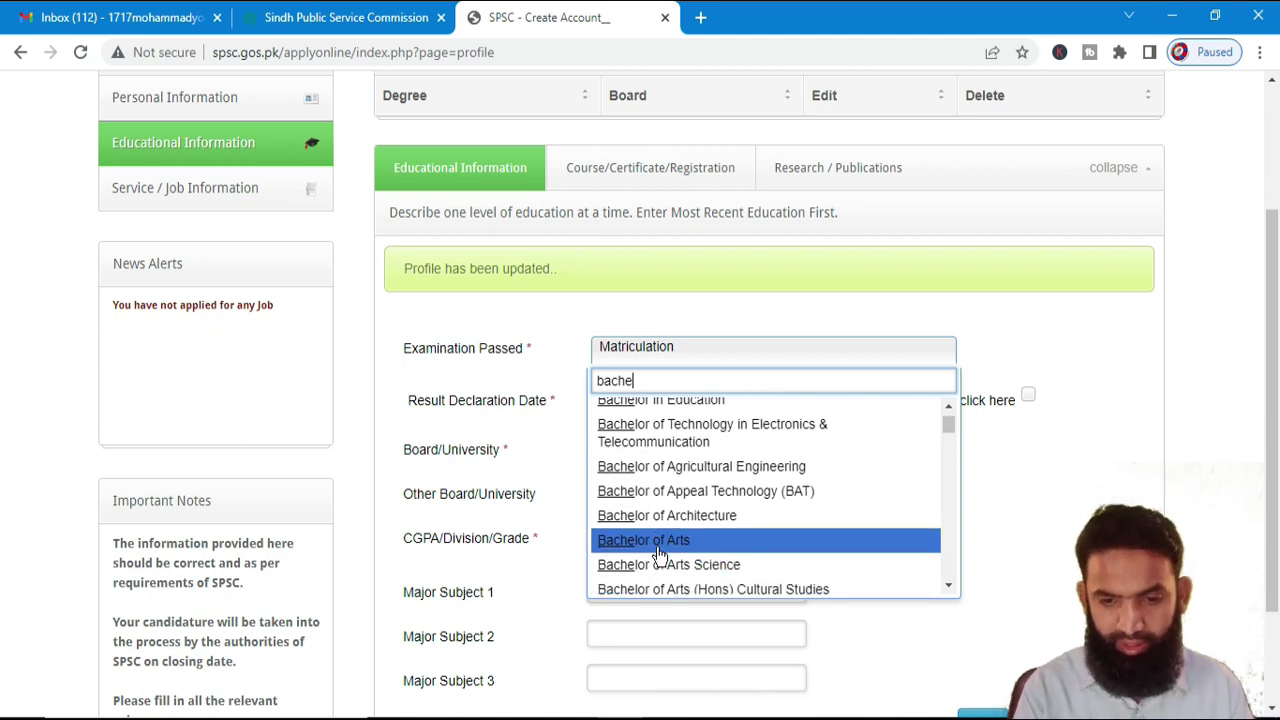
- Narrow the examination search to B.sc and scroll through the matching degrees
key("BackSpace")
key("BackSpace")
key("BackSpace")
key("BackSpace")
key("BackSpace")
type("B.S")
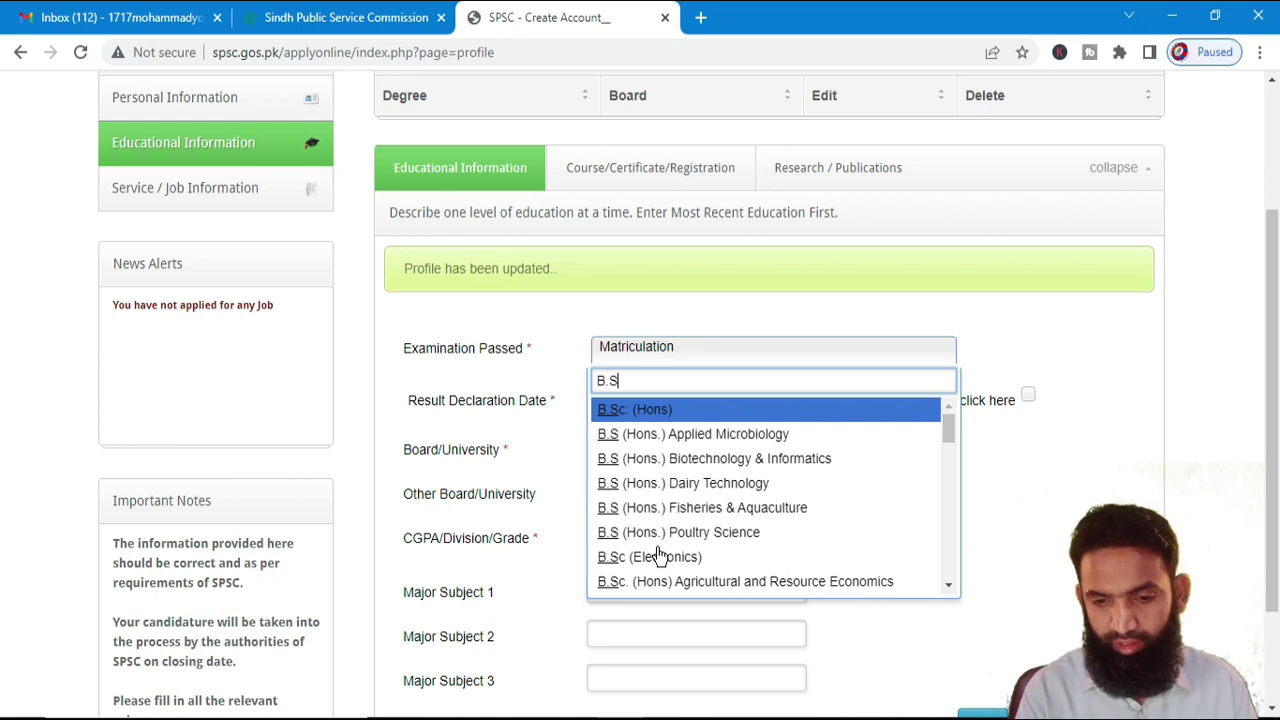
key("BackSpace")
key("BackSpace")
type("sc")
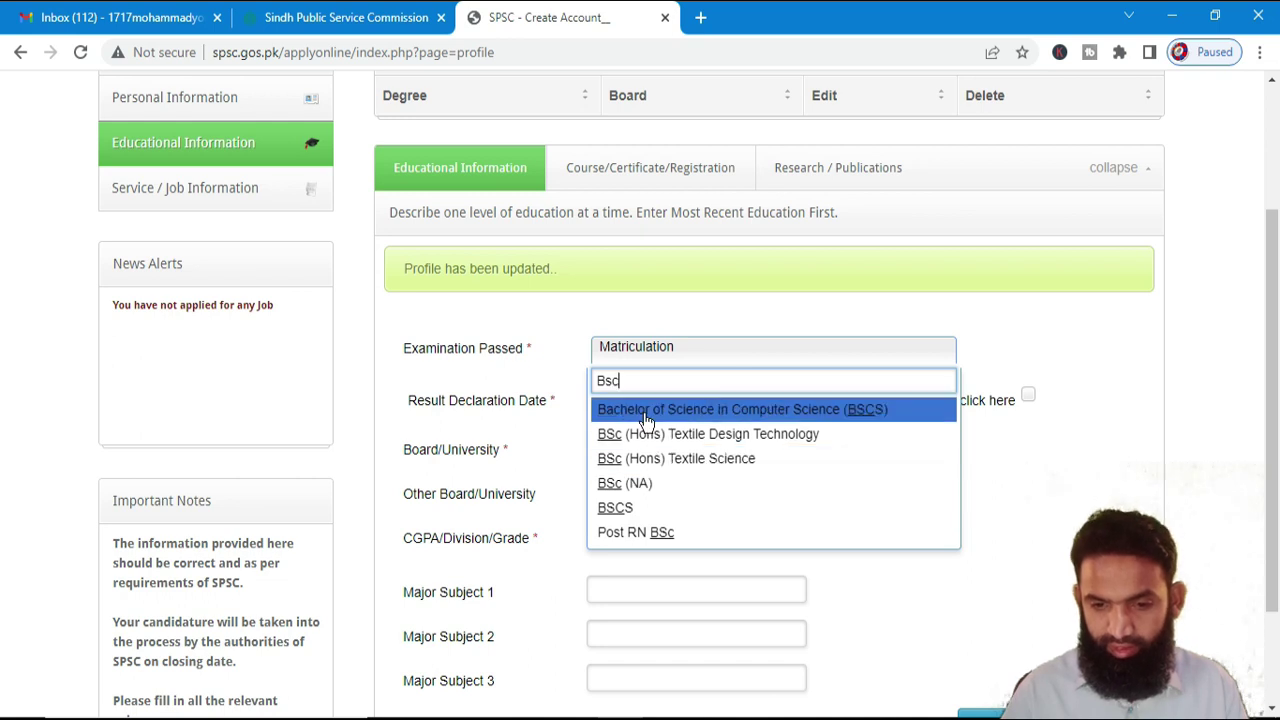
key("BackSpace")
key("BackSpace")
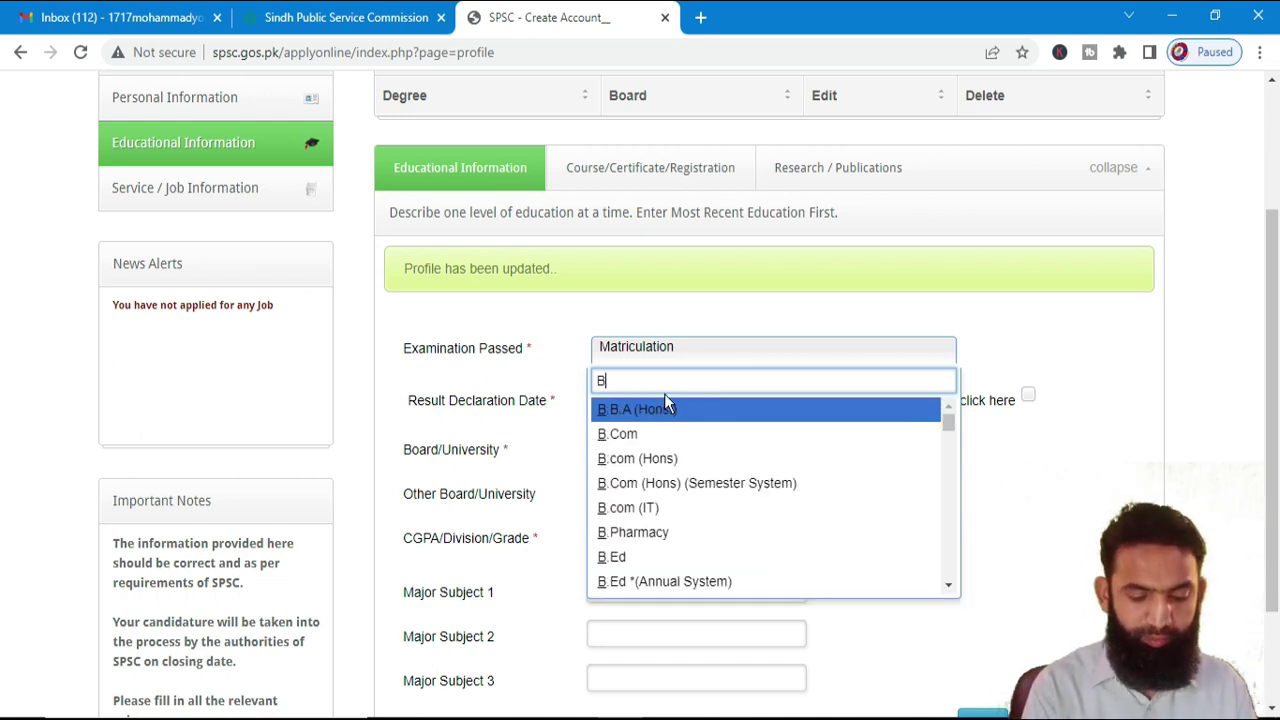
type(".sc")
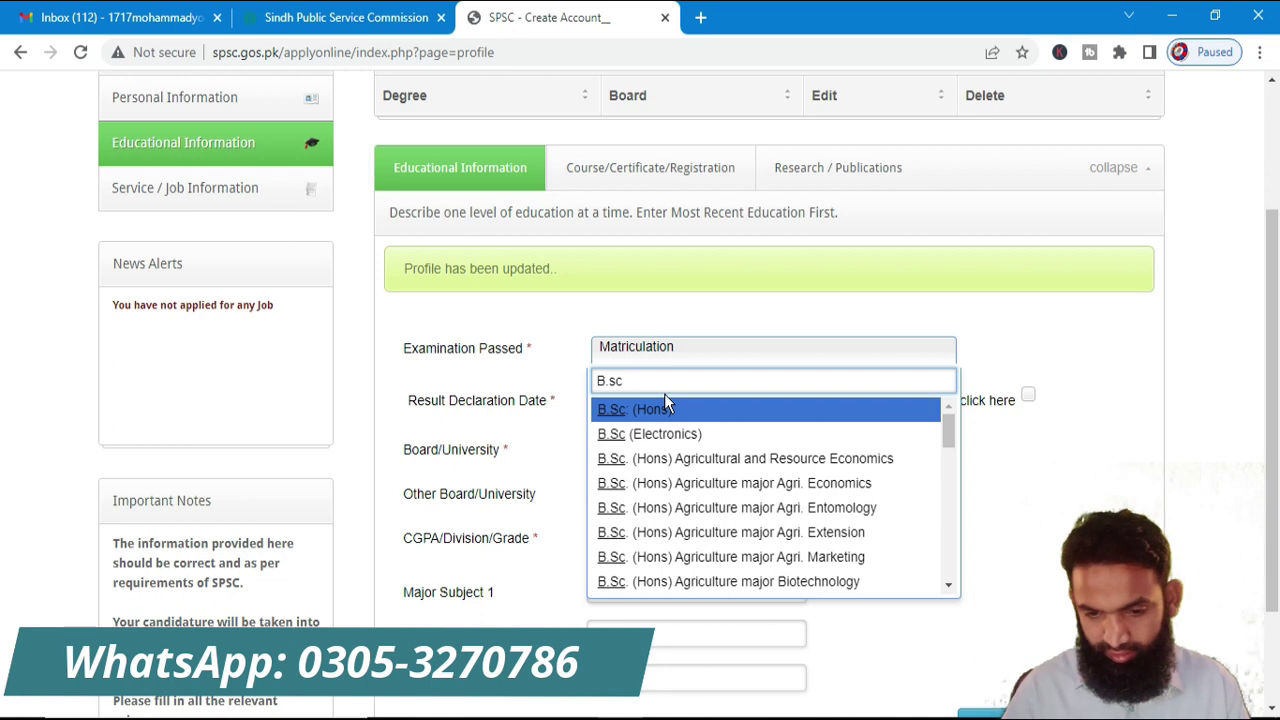
scroll(678, 460, "down", 3)
scroll(678, 512, "down", 10)
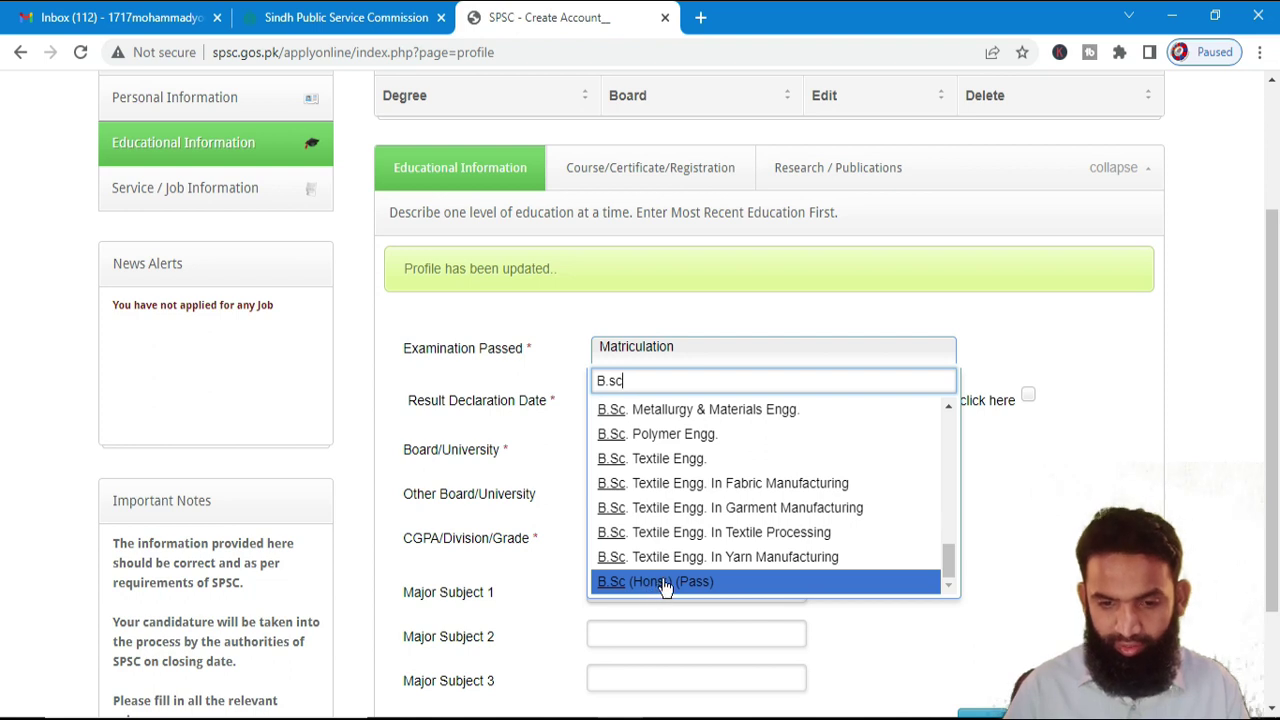
scroll(665, 587, "up", 15)
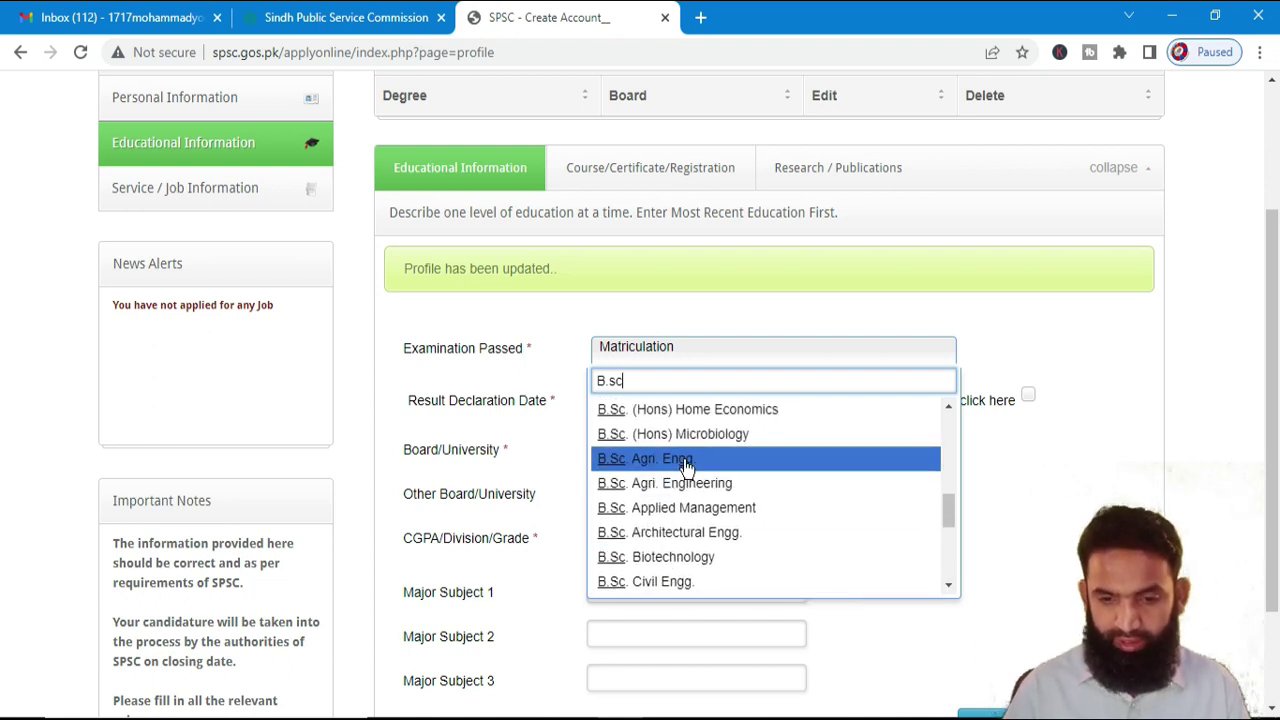
scroll(680, 470, "up", 10)
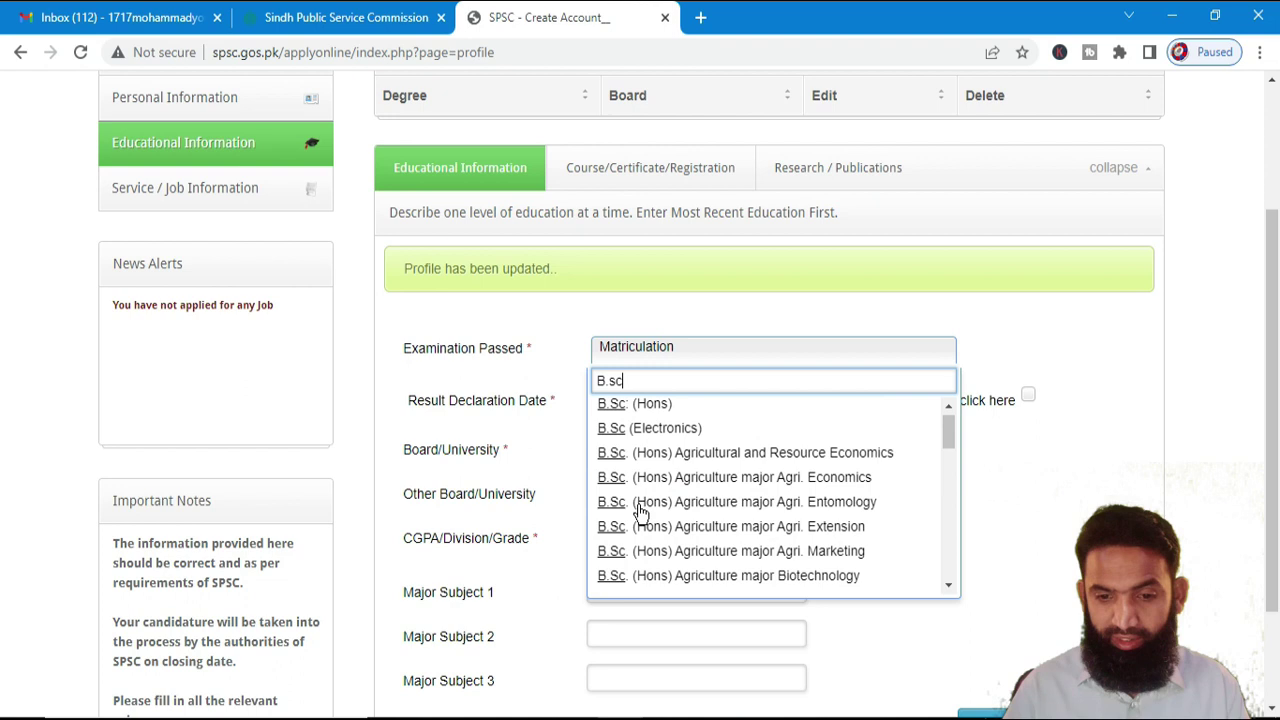
- Choose B.Sc: (Hons) with a result declaration date of 2020-08-18
left_click(645, 410)
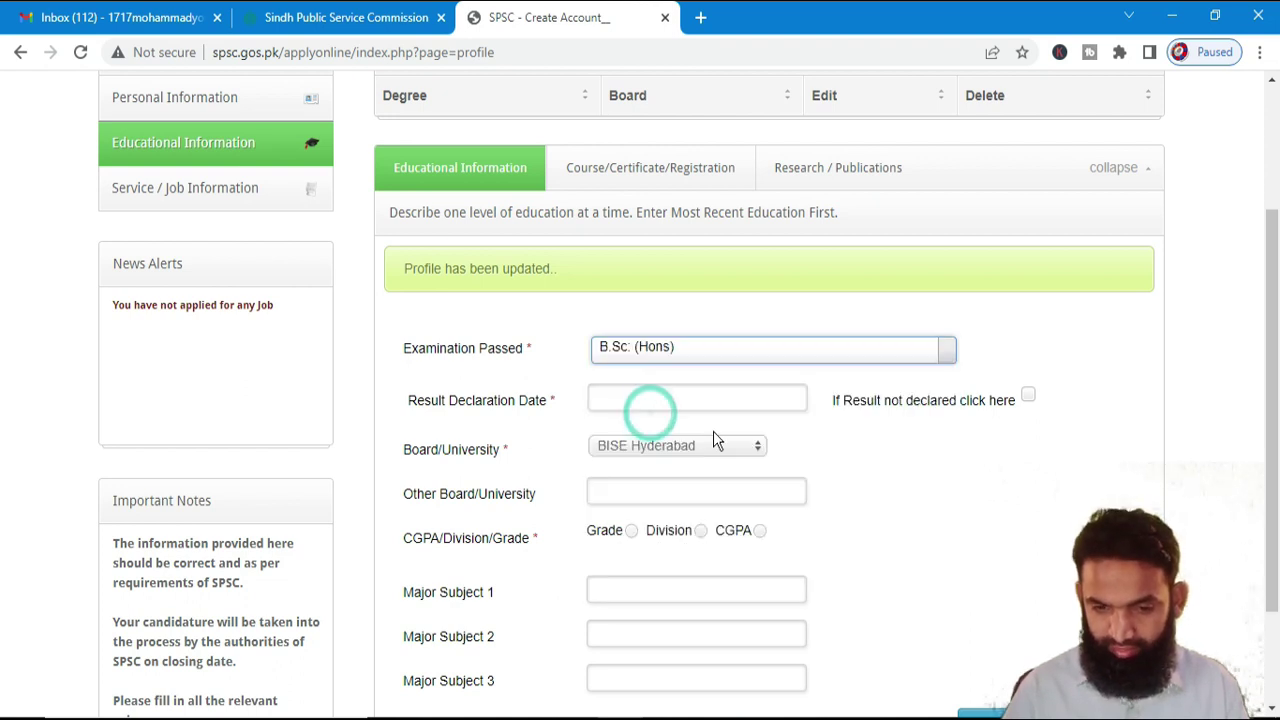
left_click(610, 406)
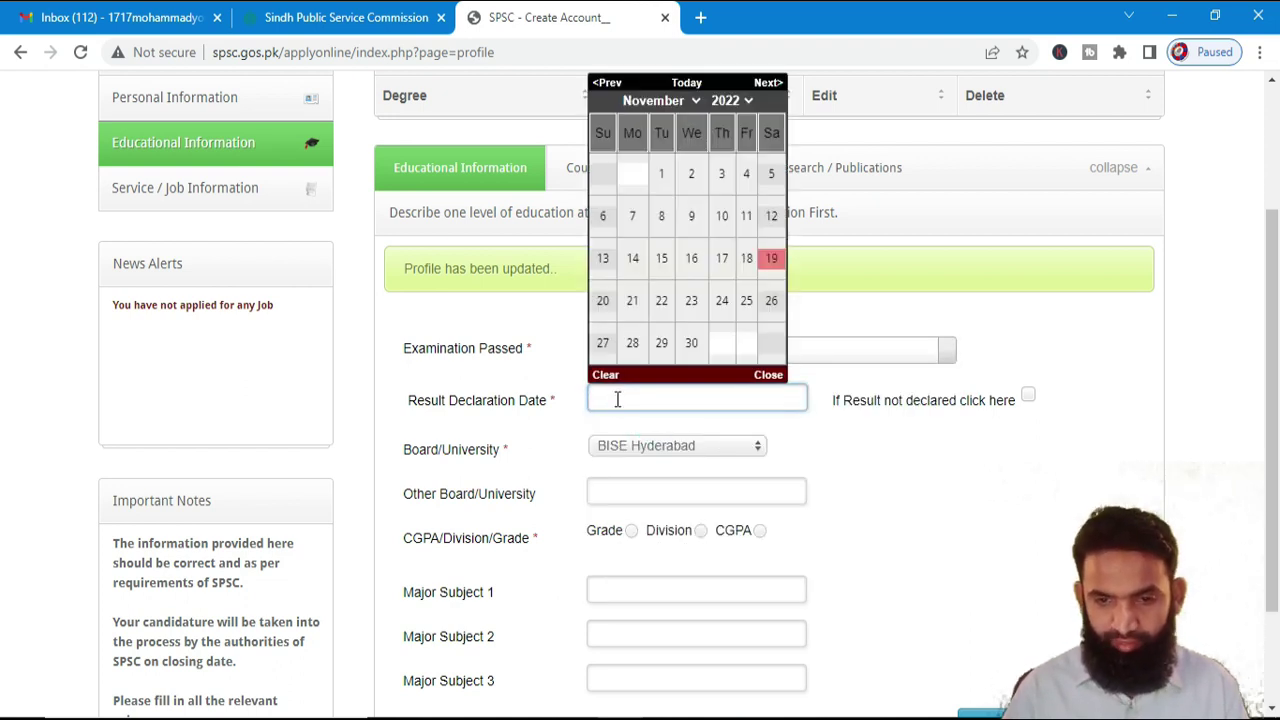
left_click(733, 102)
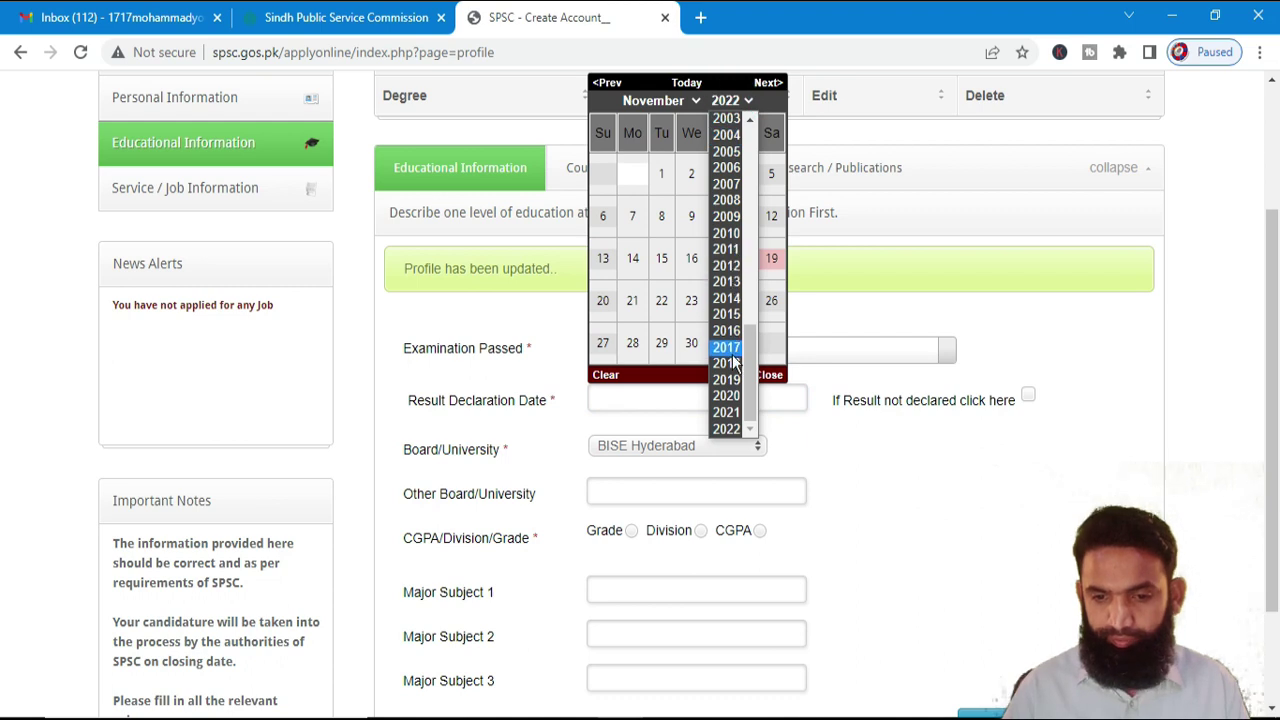
left_click(730, 396)
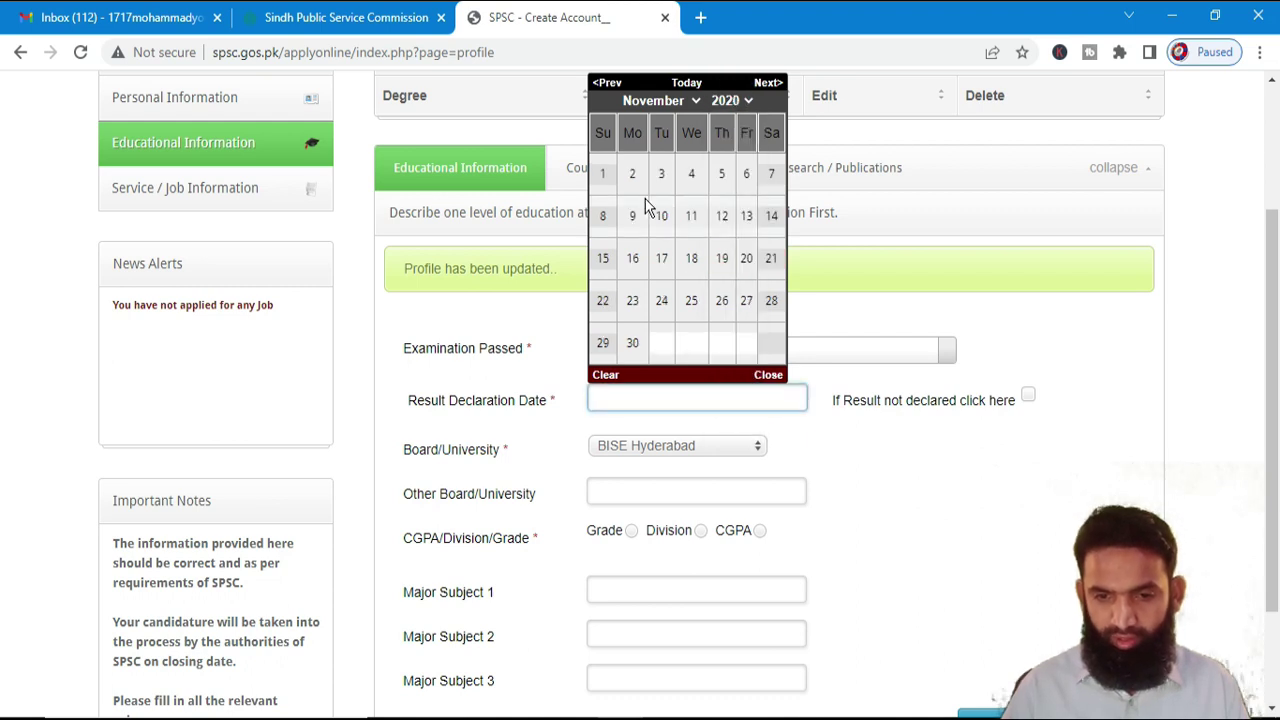
left_click(627, 101)
left_click(643, 232)
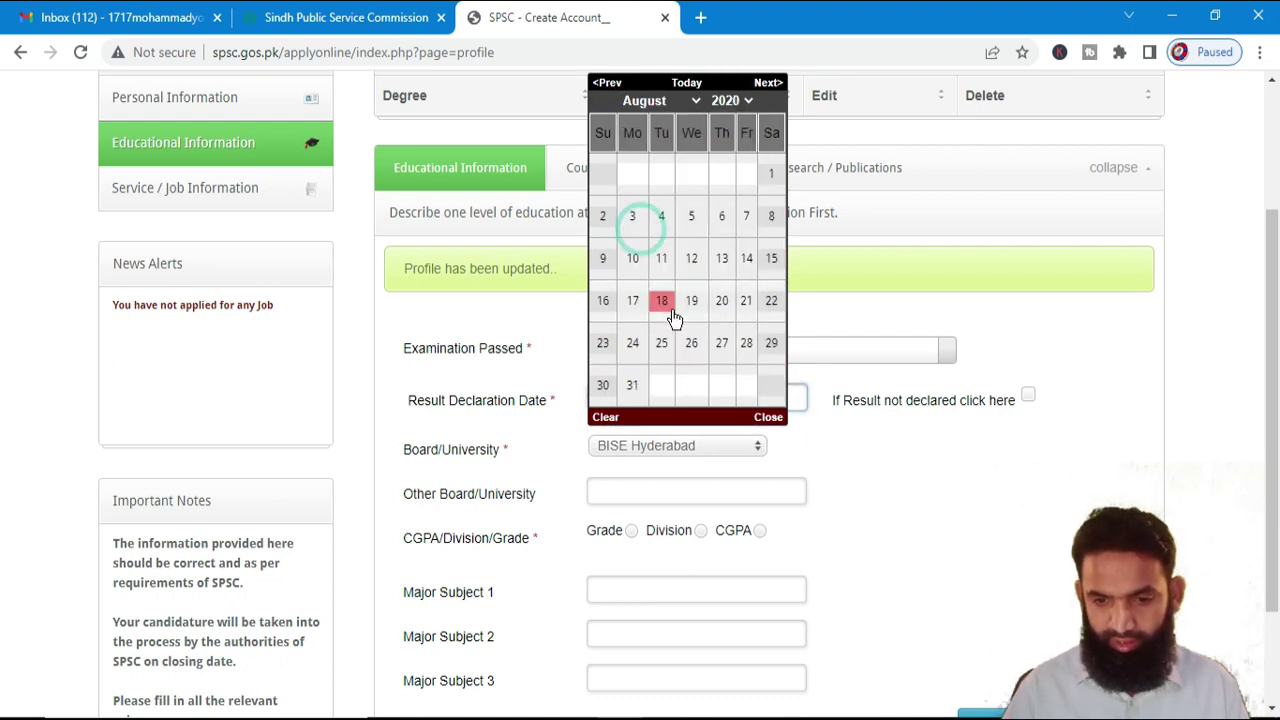
left_click(662, 300)
- Set the board to University of Karachi and the result to First division
scroll(757, 458, "down", 1)
left_click(678, 348)
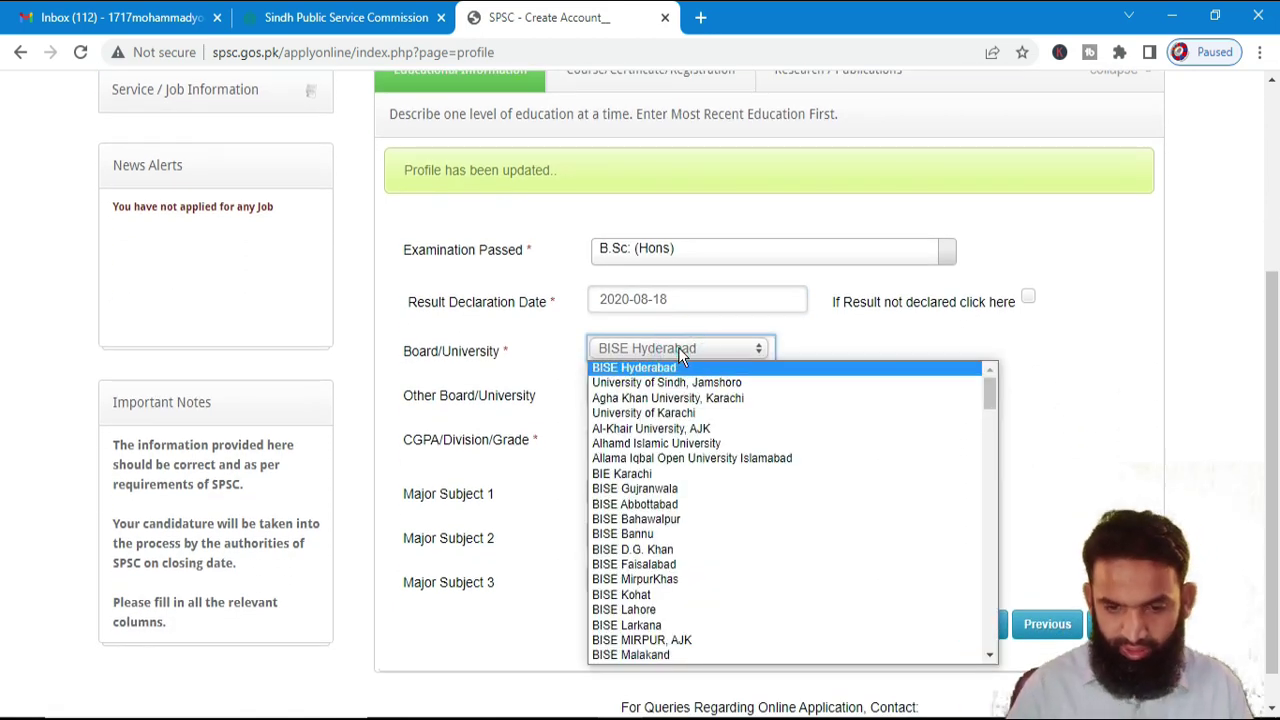
left_click(660, 414)
left_click(614, 393)
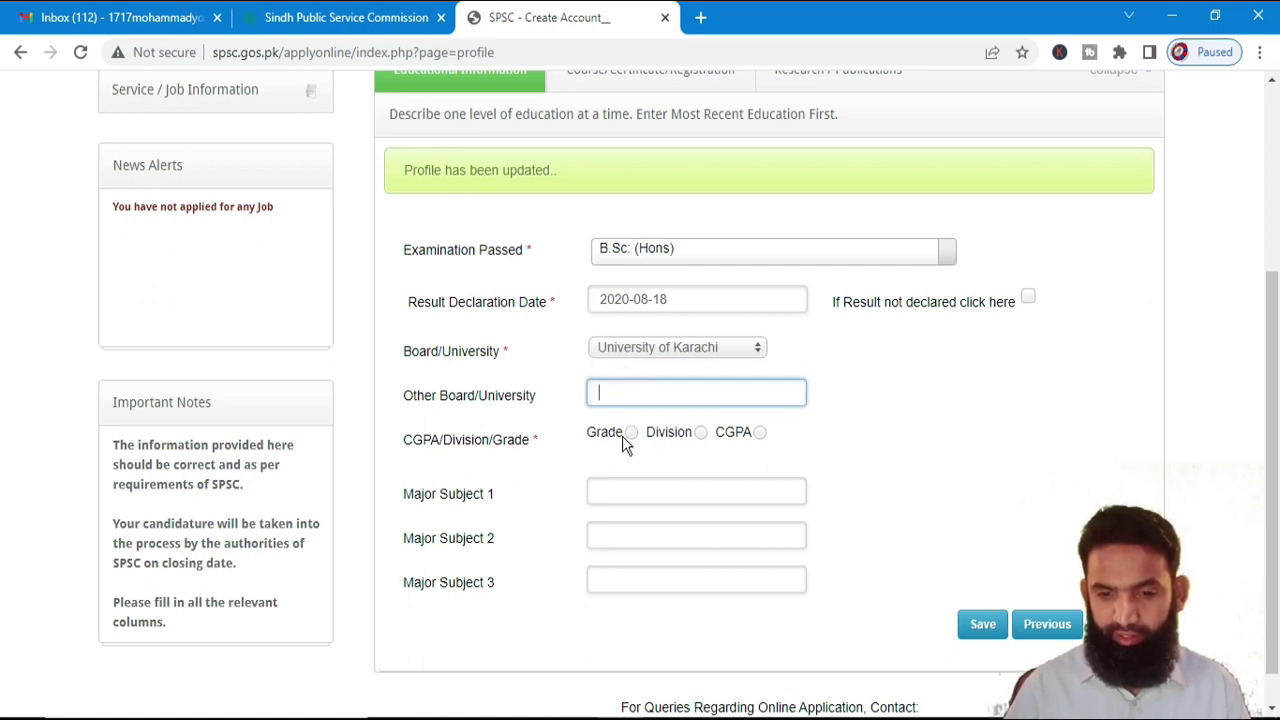
left_click(630, 433)
left_click(701, 432)
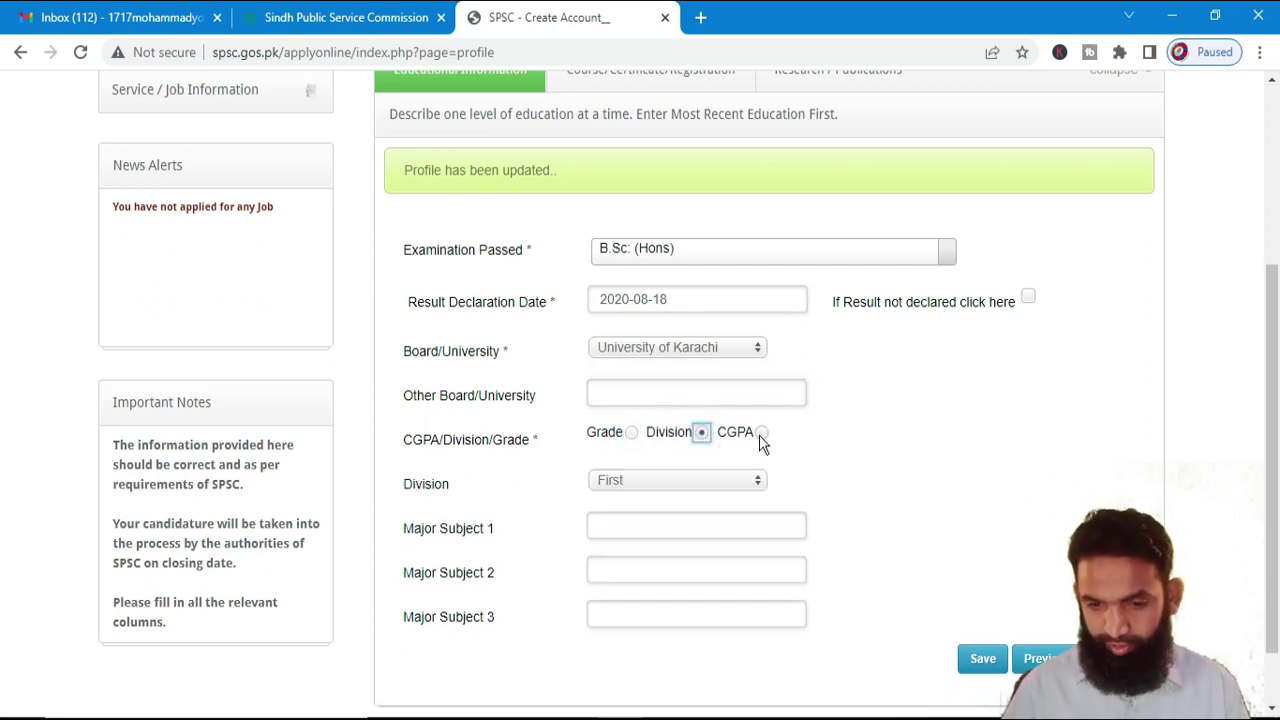
left_click(761, 433)
left_click(701, 432)
left_click(660, 492)
left_click(652, 500)
- Enter majors English, Maths and Physics, save the record, and continue
scroll(1000, 645, "down", 1)
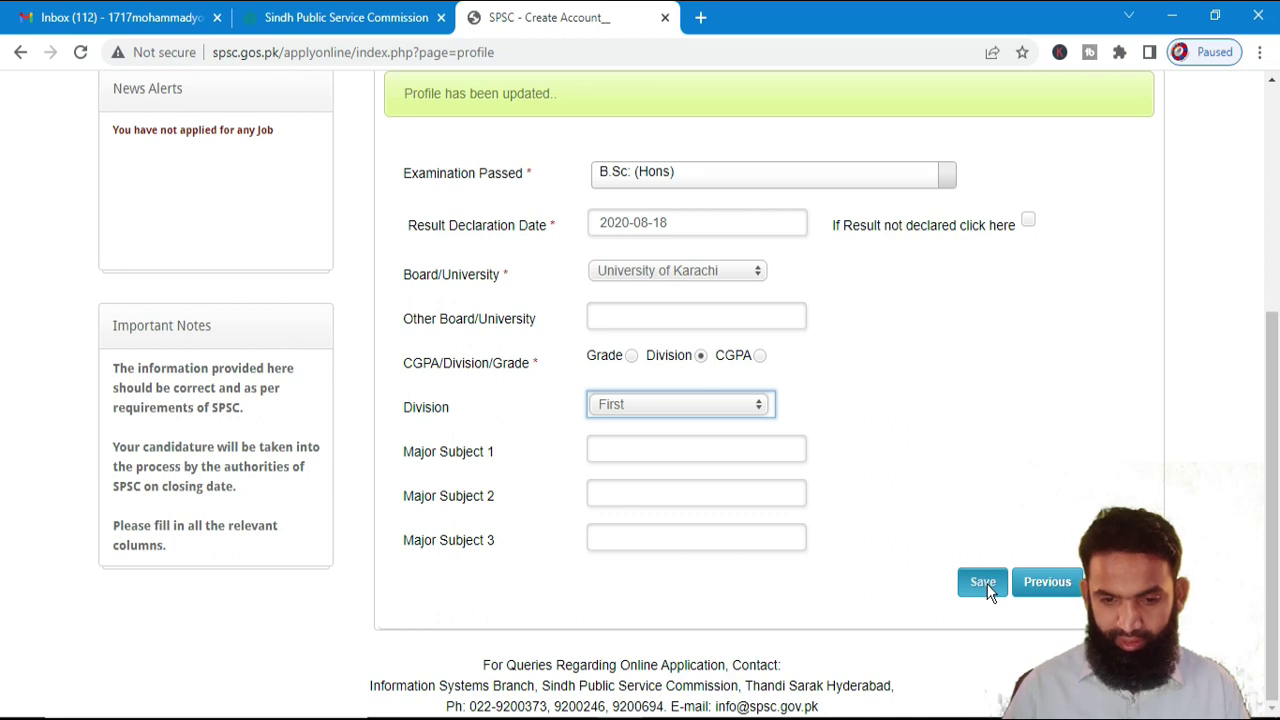
left_click(662, 451)
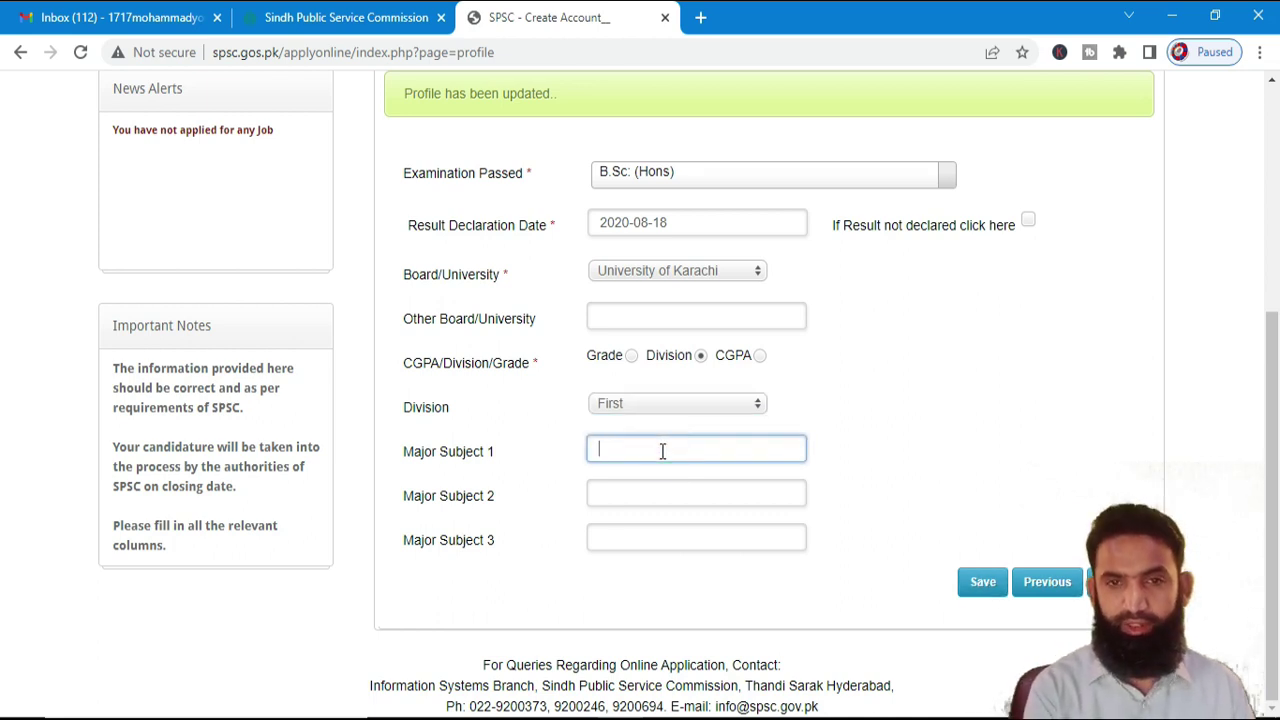
type("English")
key("Tab")
type("Maths")
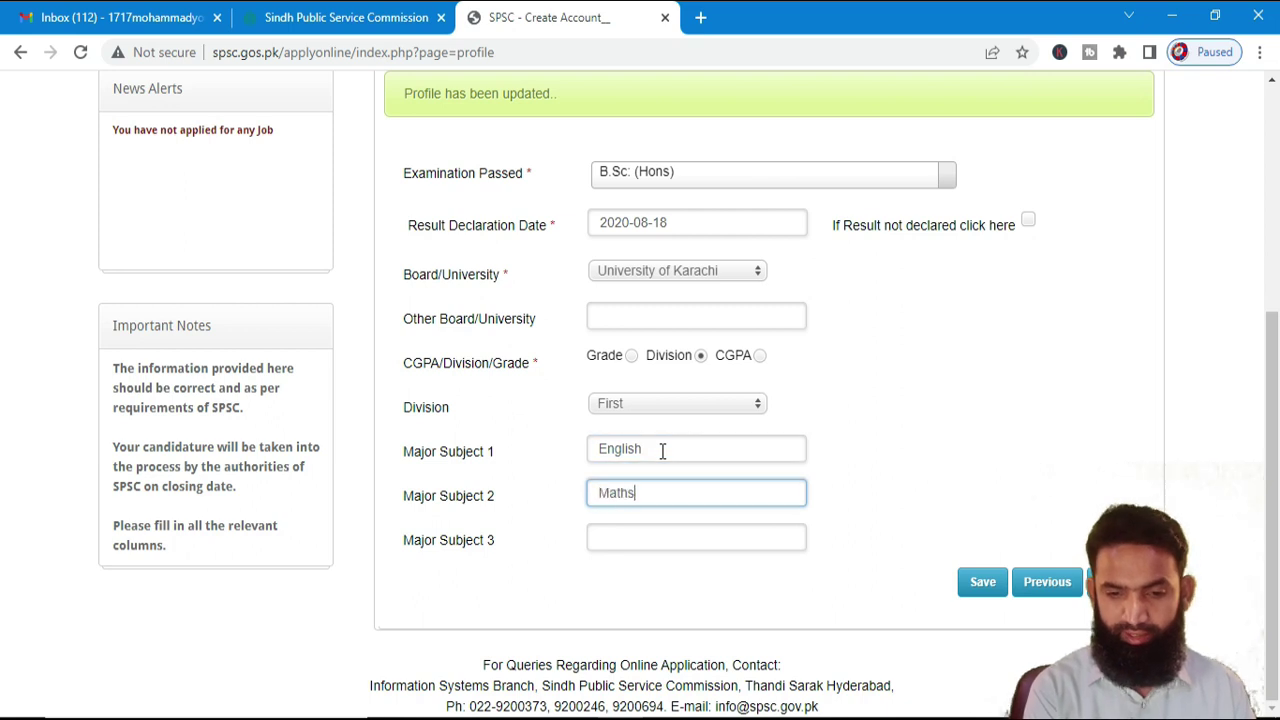
key("Tab")
type("Physics")
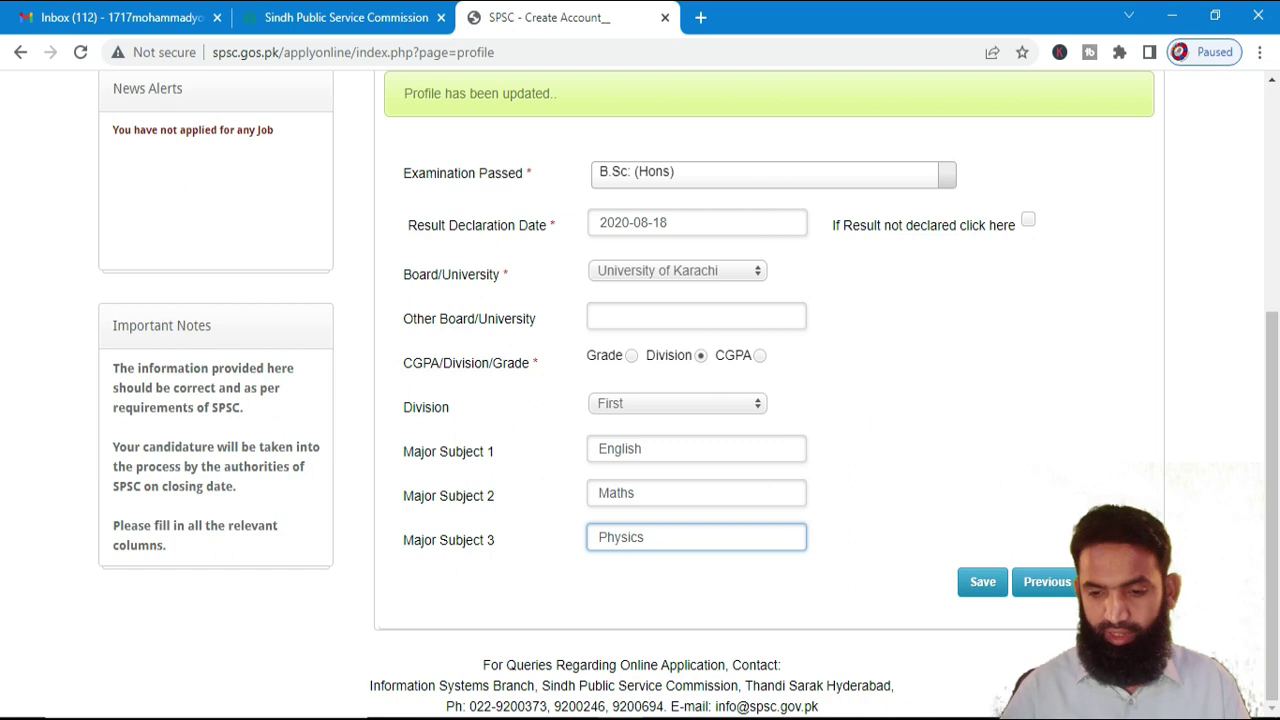
left_click(977, 578)
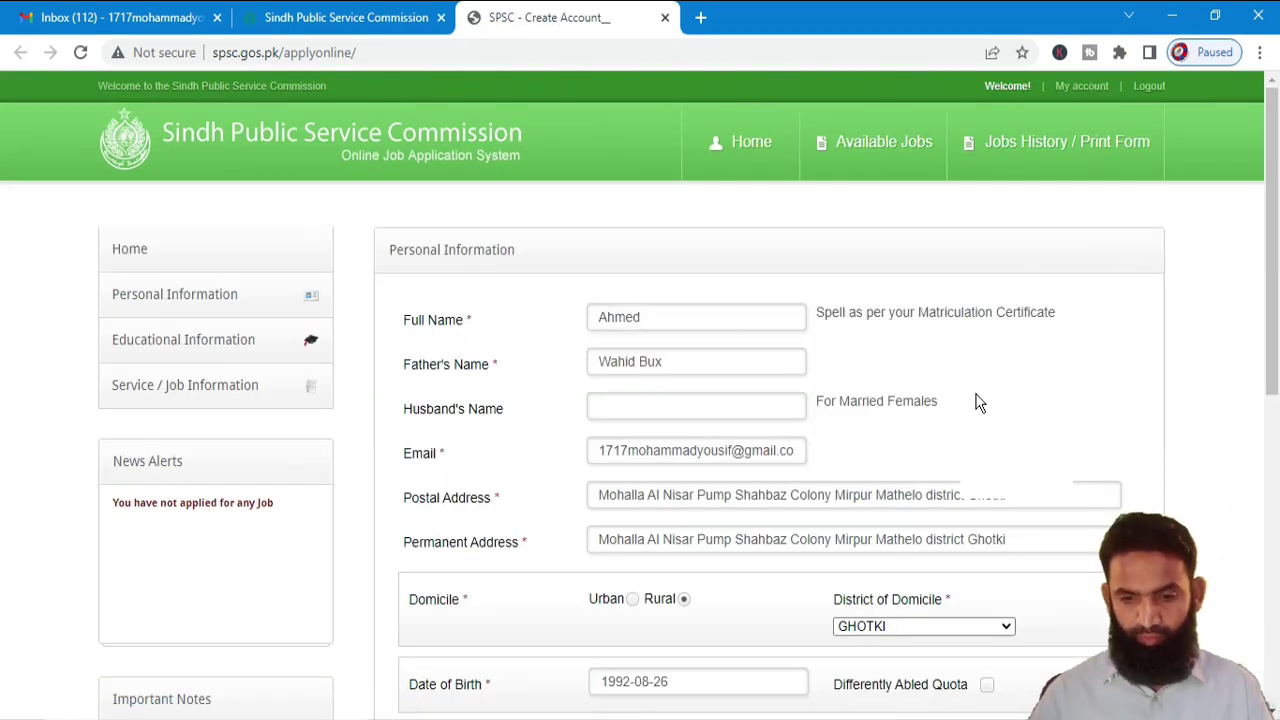
scroll(978, 402, "down", 6)
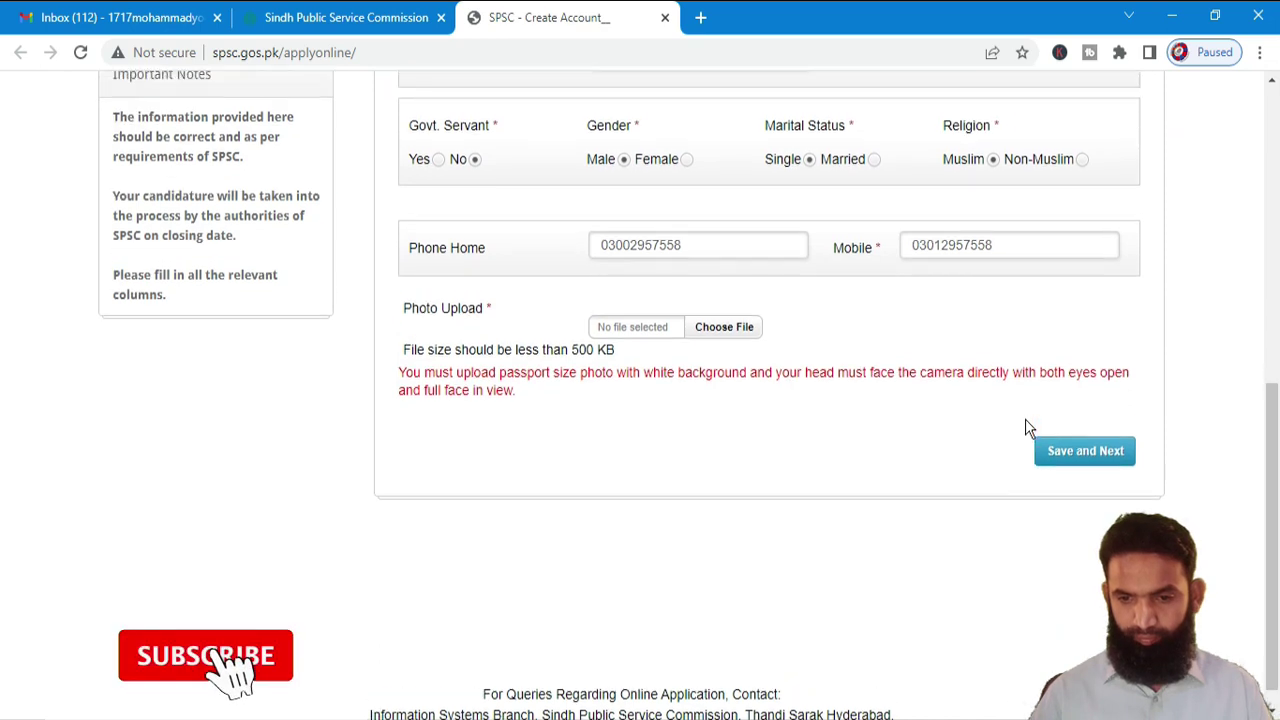
scroll(1029, 450, "up", 5)
scroll(1056, 546, "down", 3)
left_click(1079, 527)
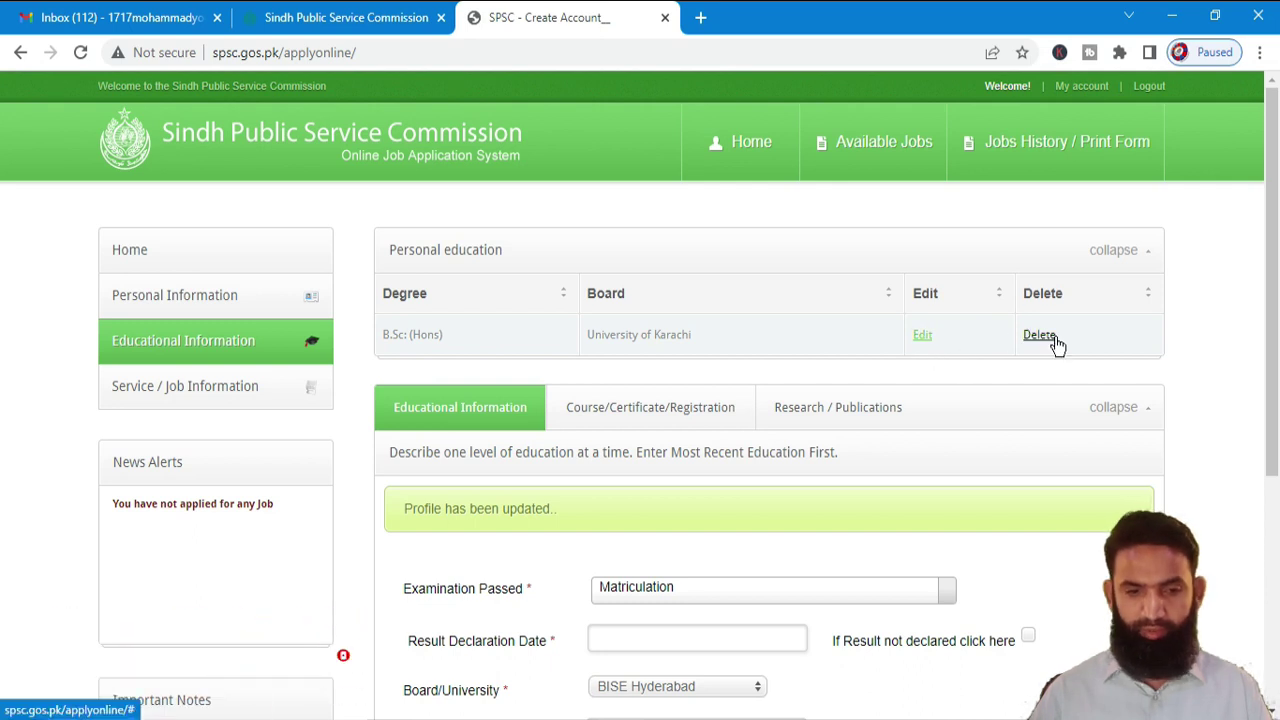
scroll(380, 370, "down", 2)
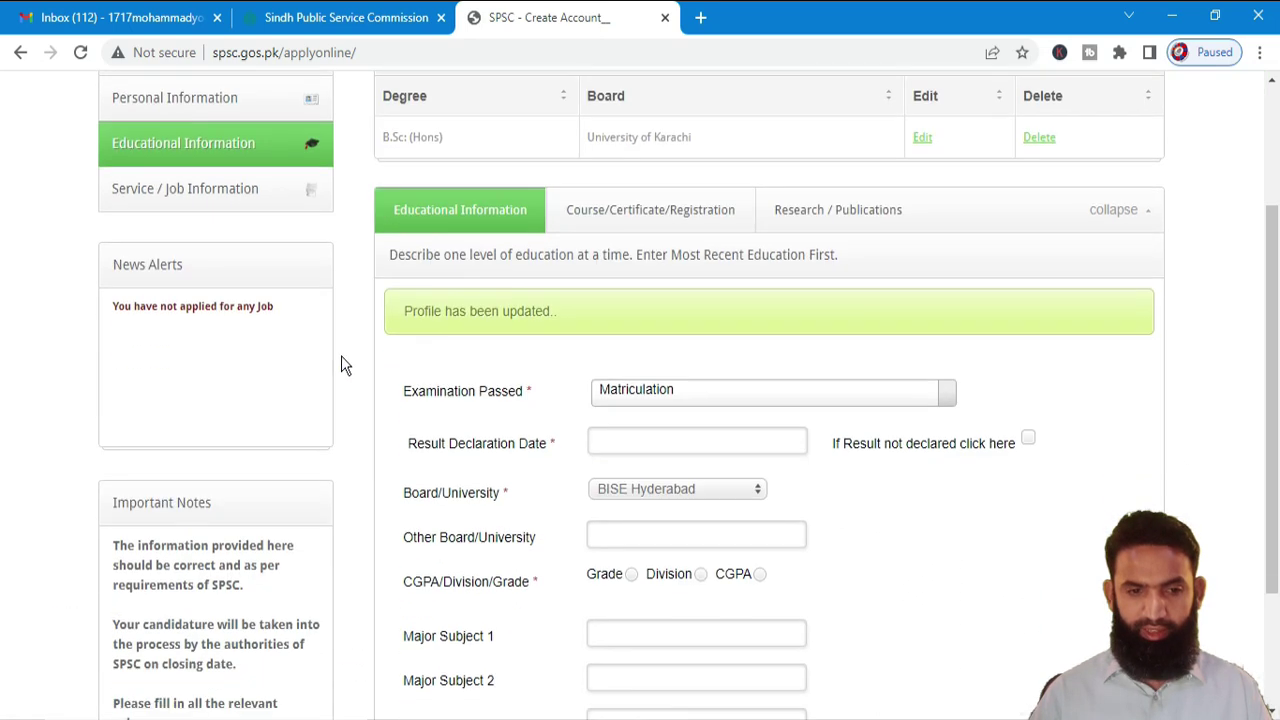
- In the service and job information section, enter Data Entry Operator as the post held
left_click(195, 190)
scroll(390, 317, "down", 2)
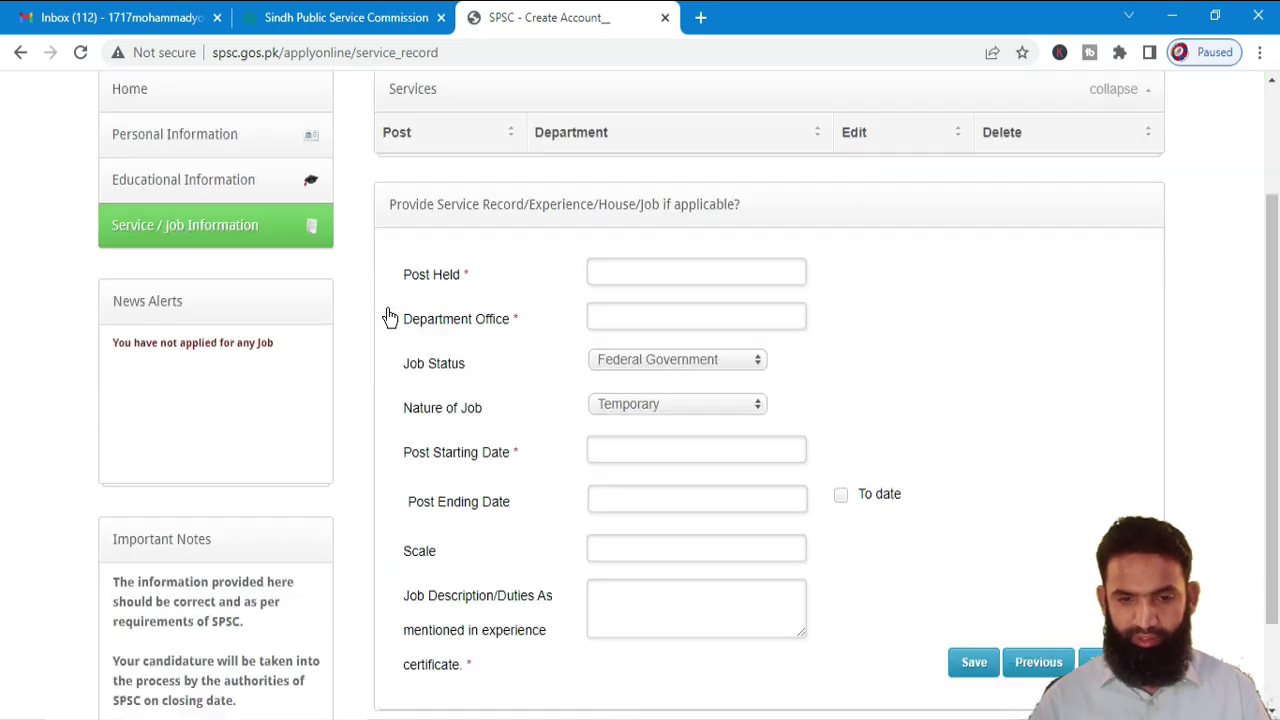
scroll(890, 352, "up", 2)
left_click(636, 429)
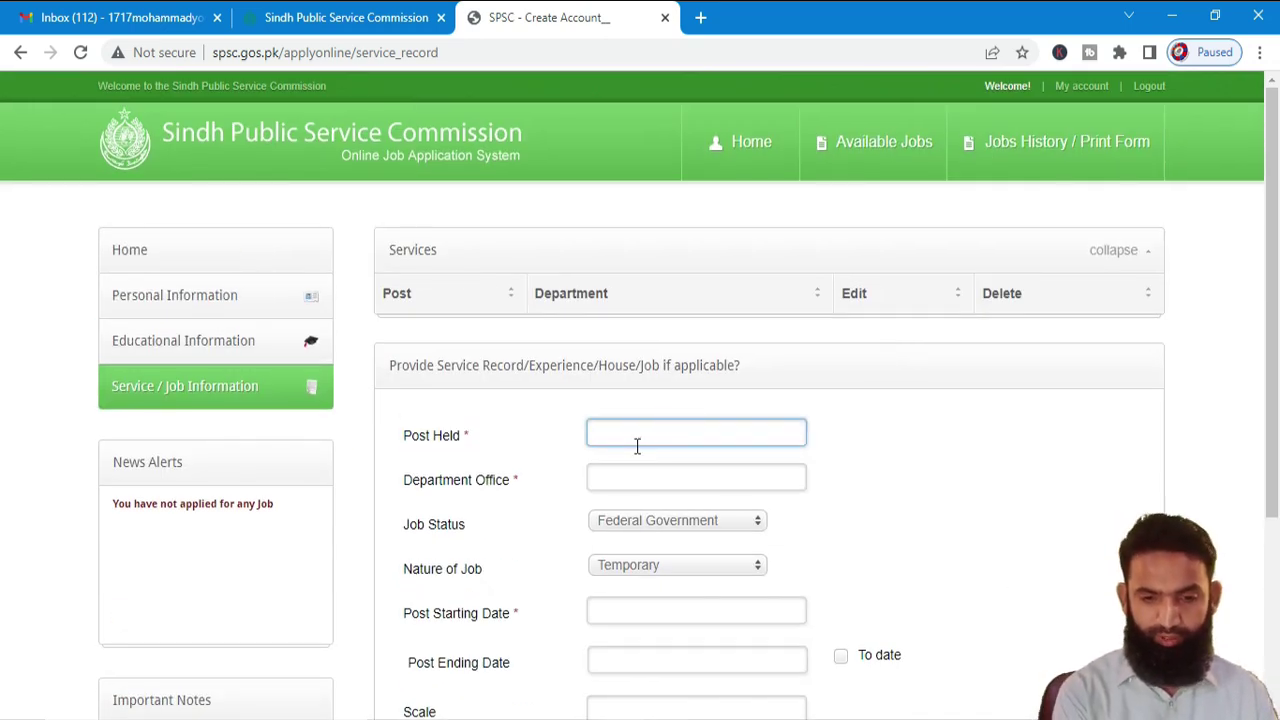
type("Data Entry ")
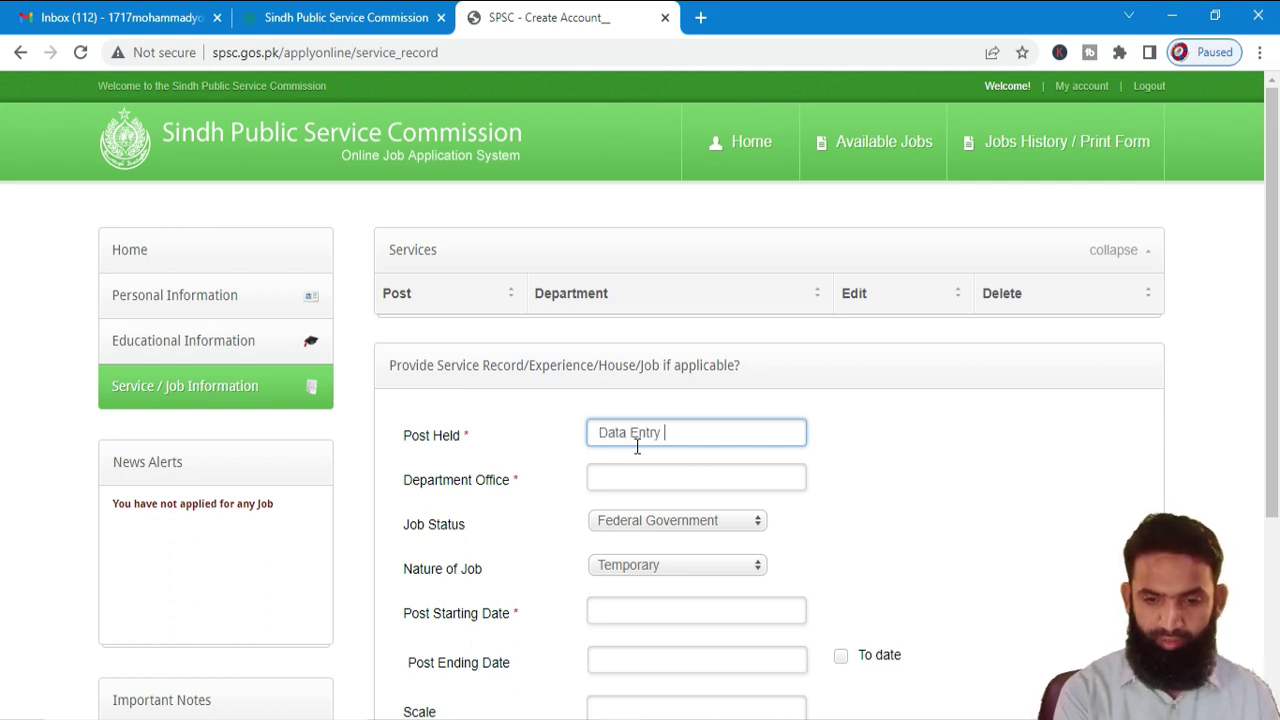
type("Operator")
- Set the job status to Private for the FFC service record
key("Tab")
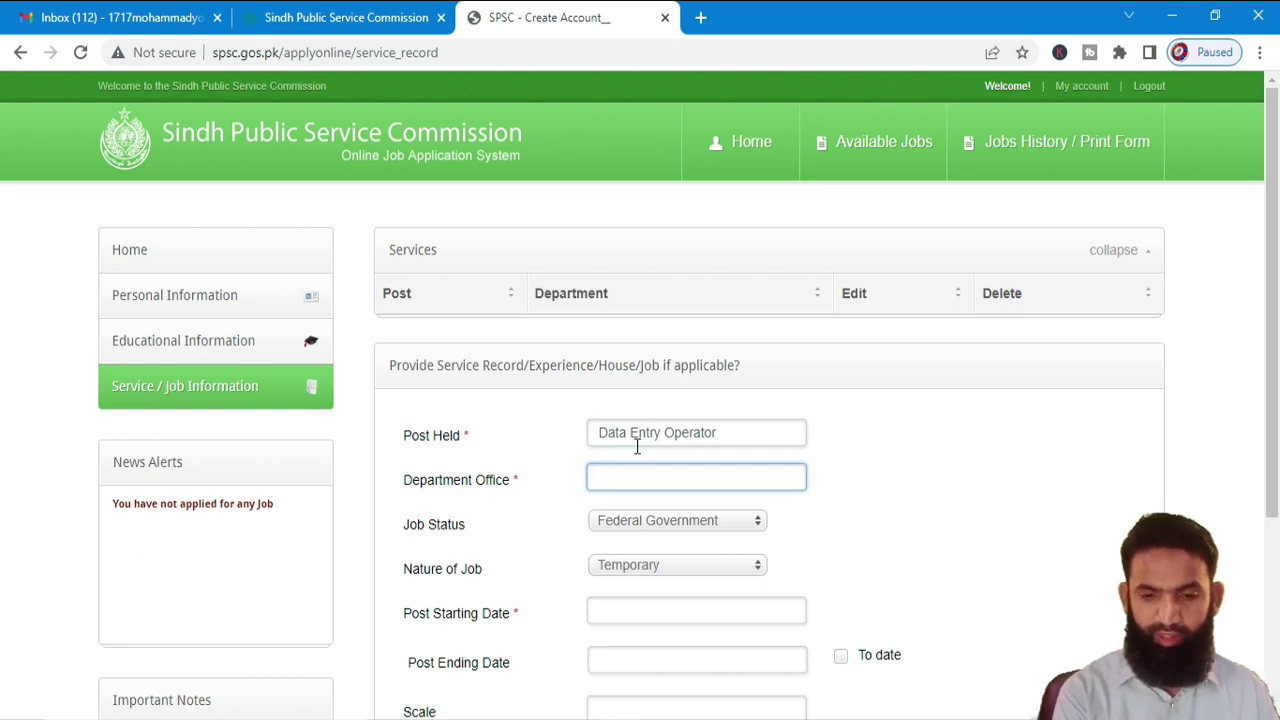
key("Tab")
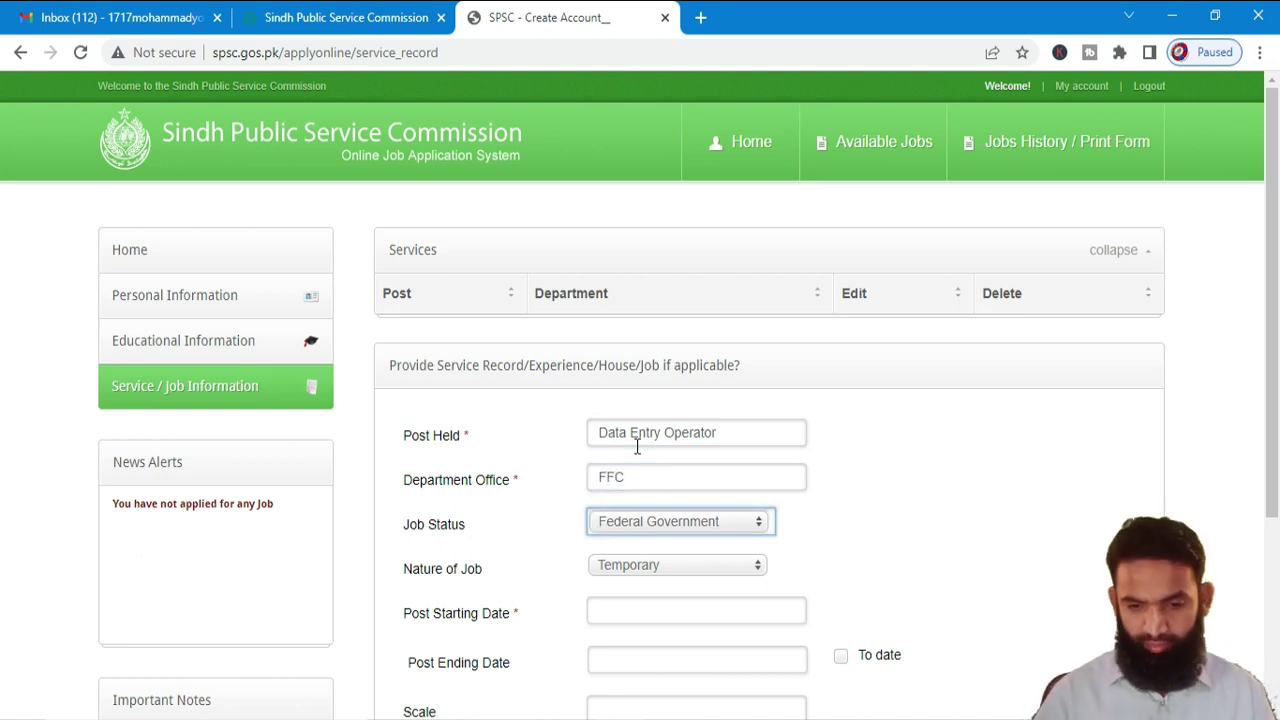
left_click(671, 519)
left_click(651, 604)
left_click(667, 566)
left_click(657, 519)
left_click(657, 519)
left_click(670, 566)
left_click(667, 566)
- Set the post starting date to 2021-06-07
scroll(800, 543, "down", 1)
left_click(659, 521)
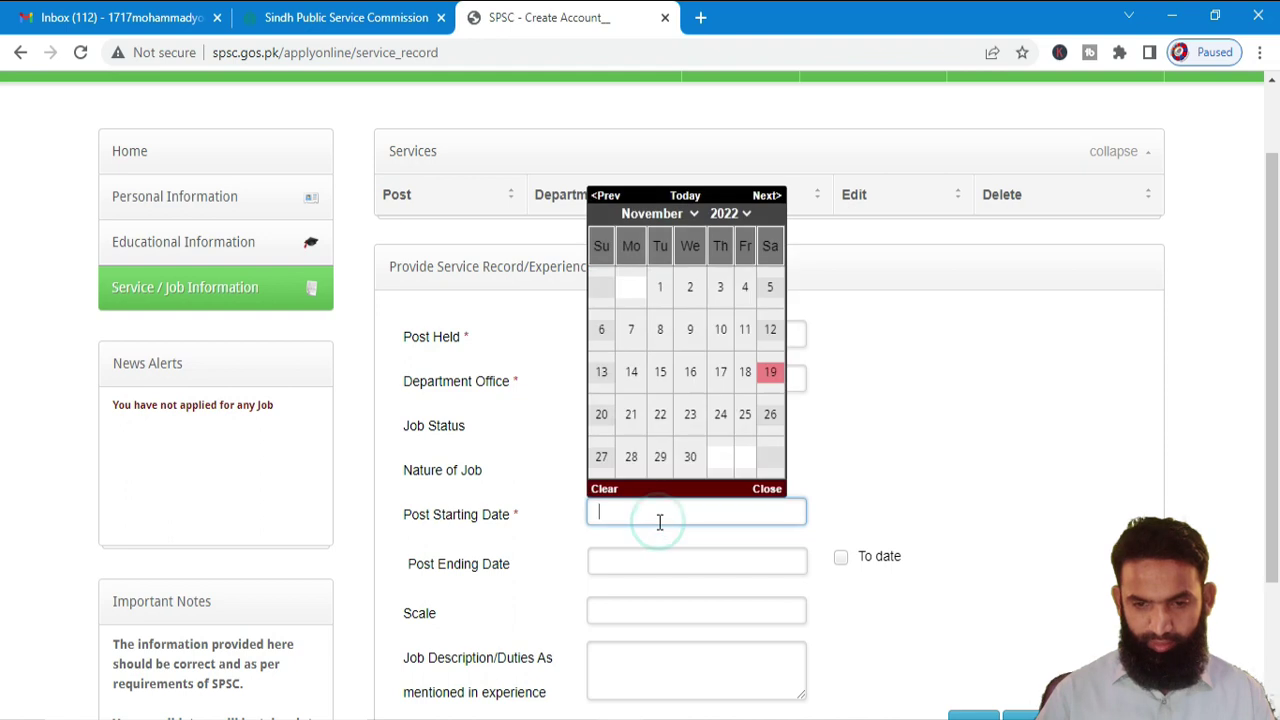
left_click(660, 213)
left_click(637, 309)
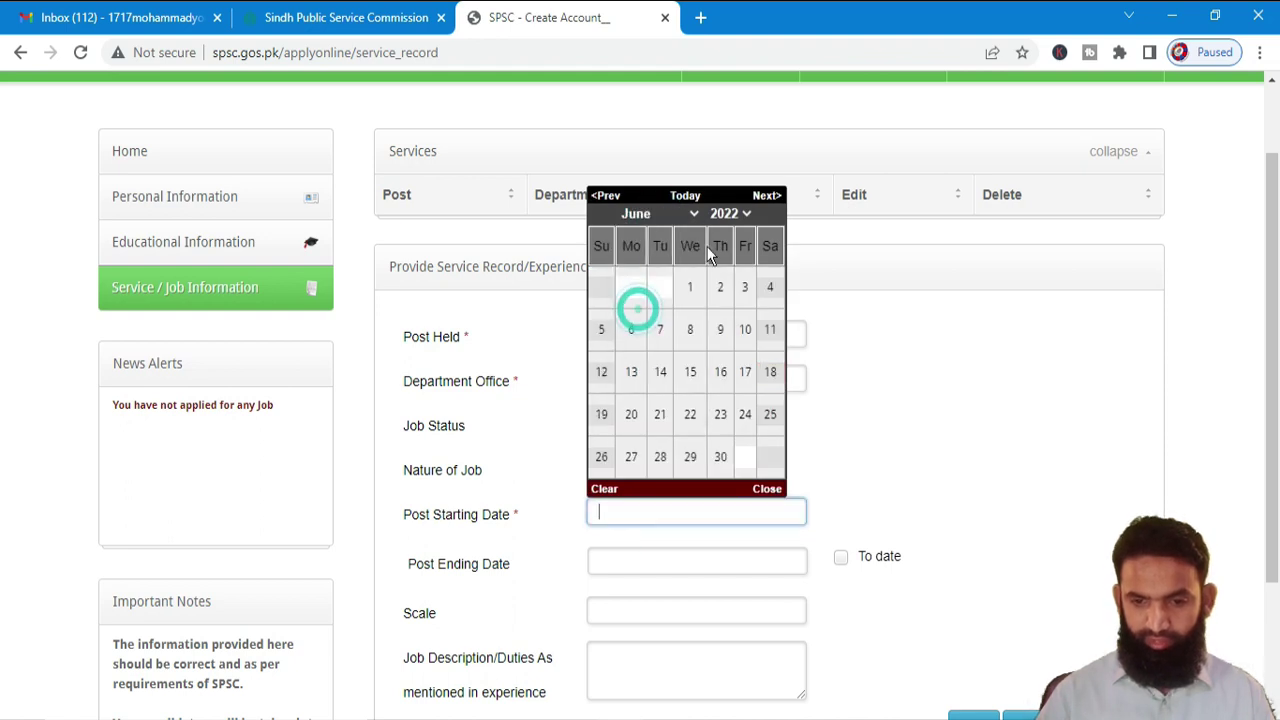
left_click(722, 213)
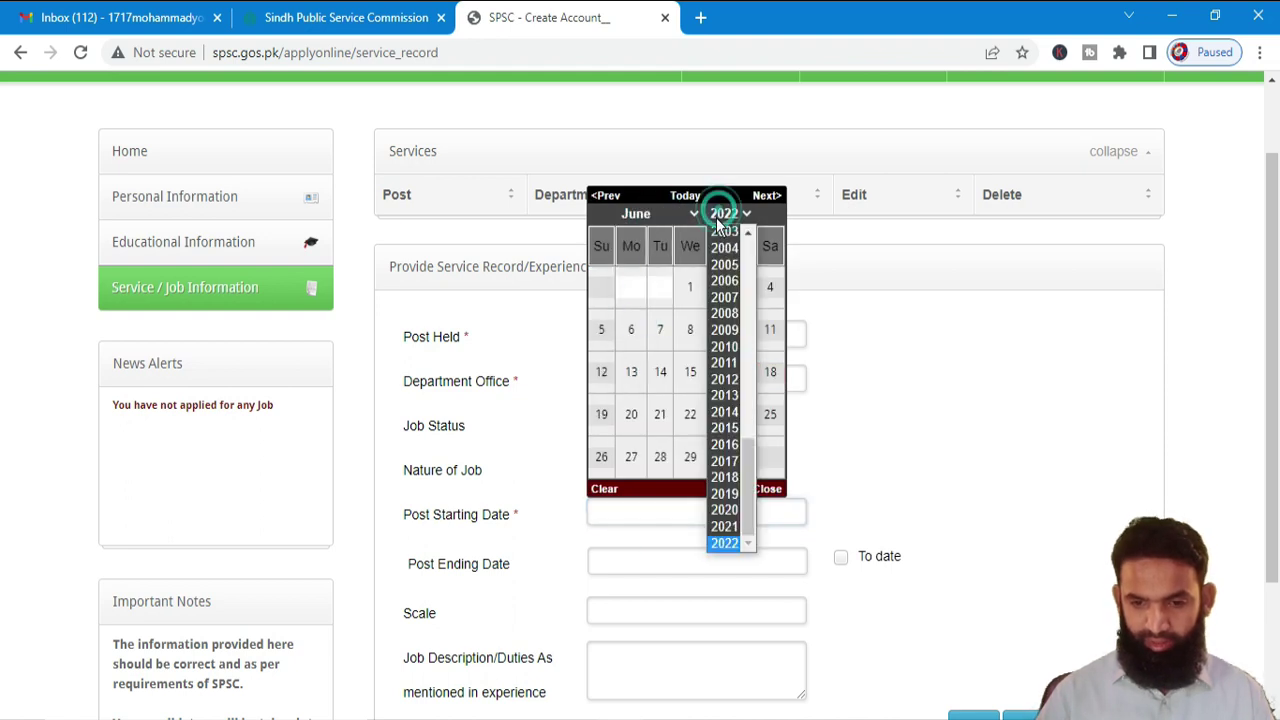
left_click(729, 526)
left_click(631, 329)
- Mark the job as continuing to date, enter scale Nil and the job description, and save
scroll(627, 461, "down", 2)
left_click(620, 380)
left_click(841, 376)
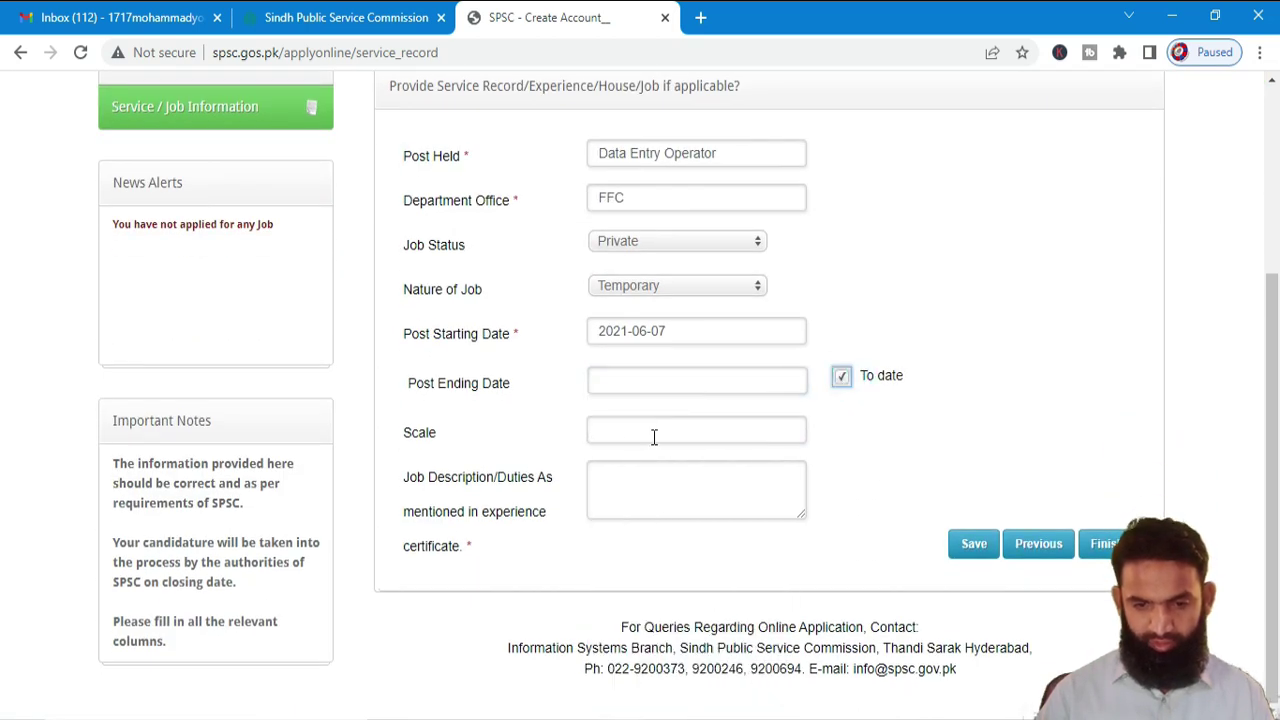
left_click(654, 434)
type("Nil")
key("Tab")
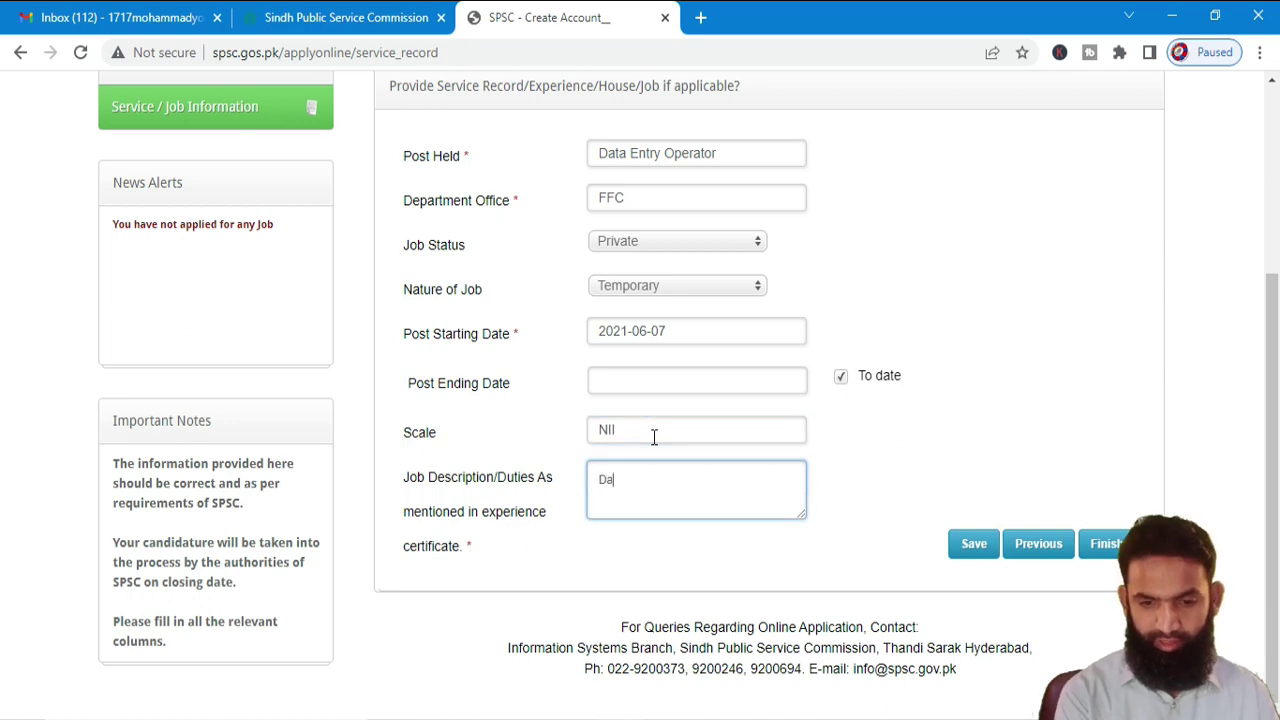
type("Data Entry Op")
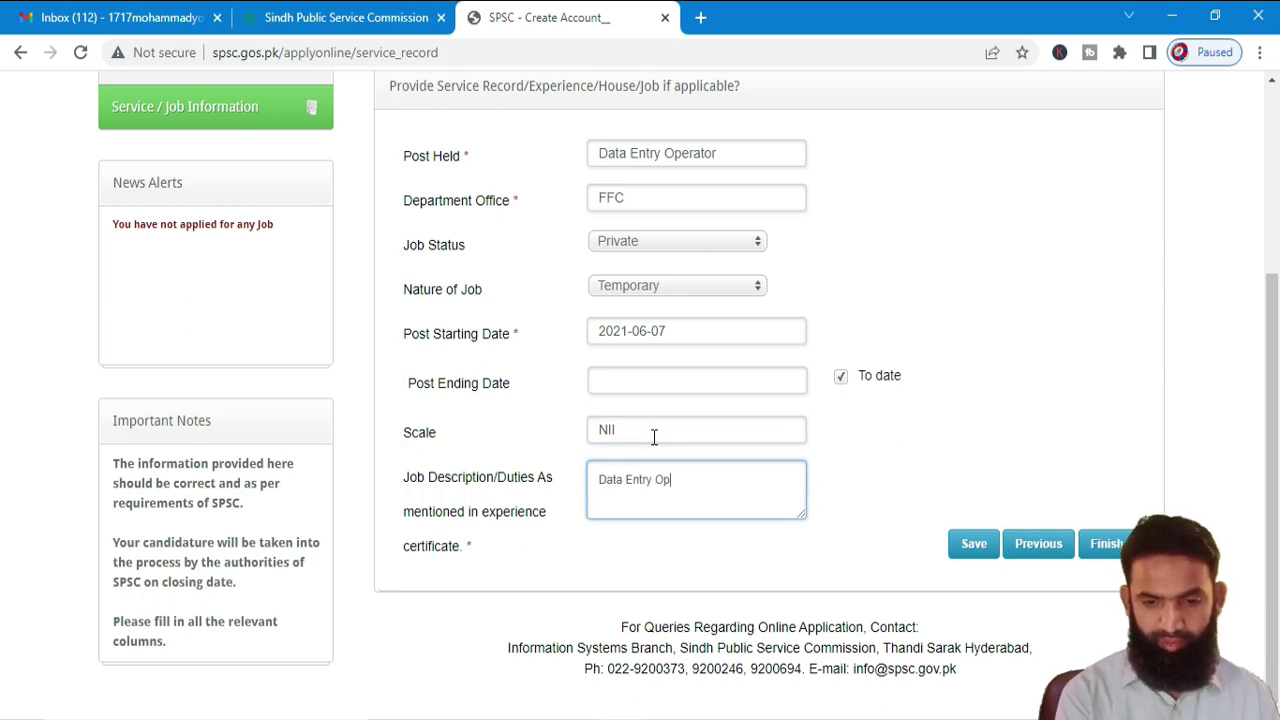
type("rator")
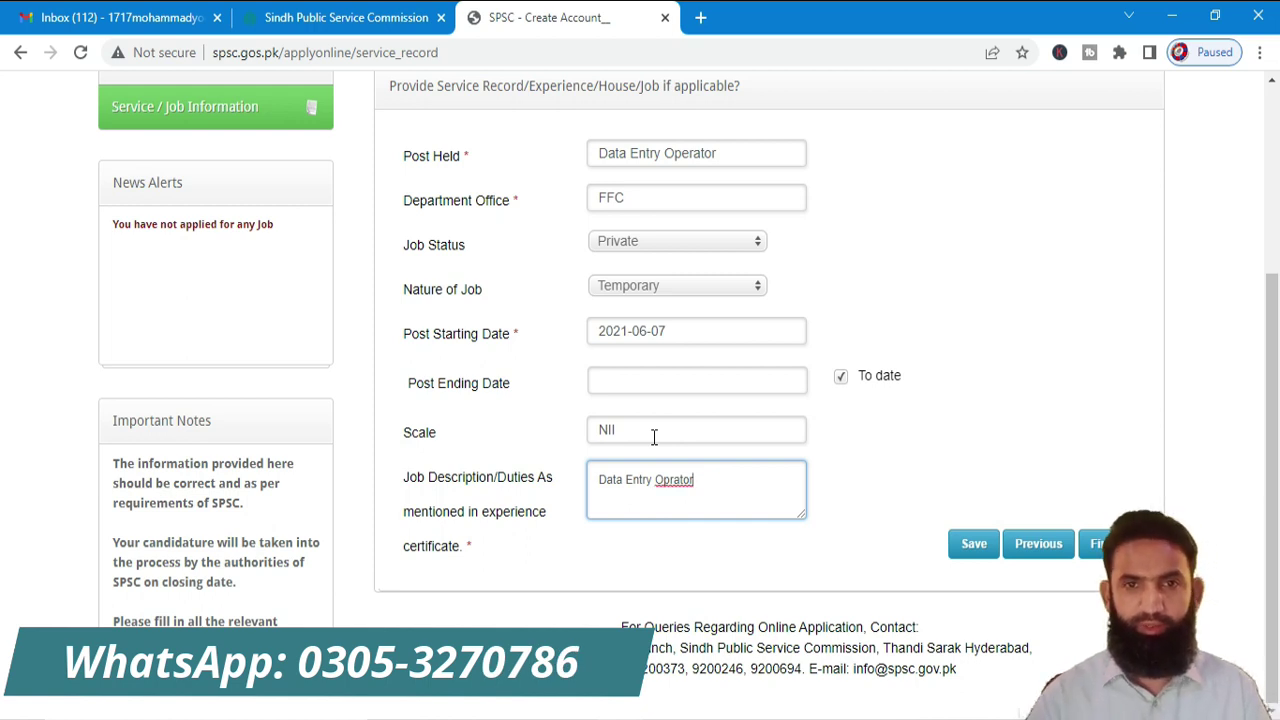
left_click(971, 546)
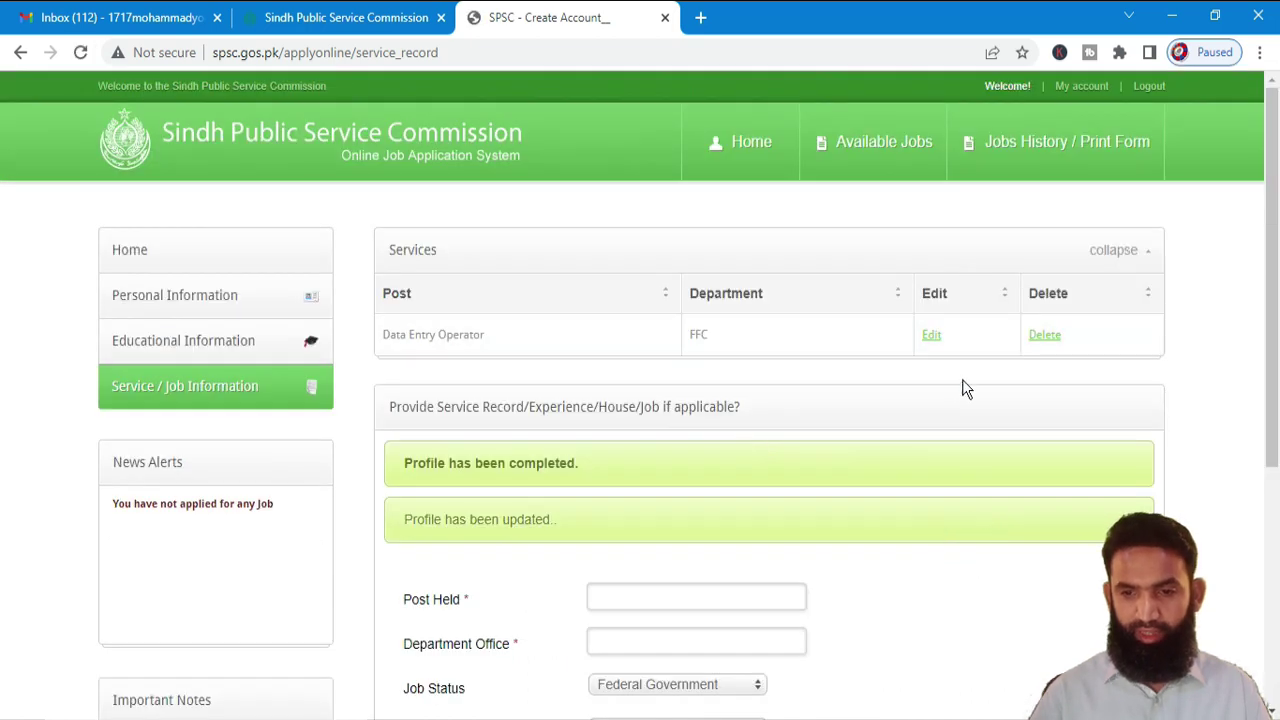
- Scroll Available Jobs to the SST Sukkur Region rows and apply for the Open Merit male post
left_click(894, 142)
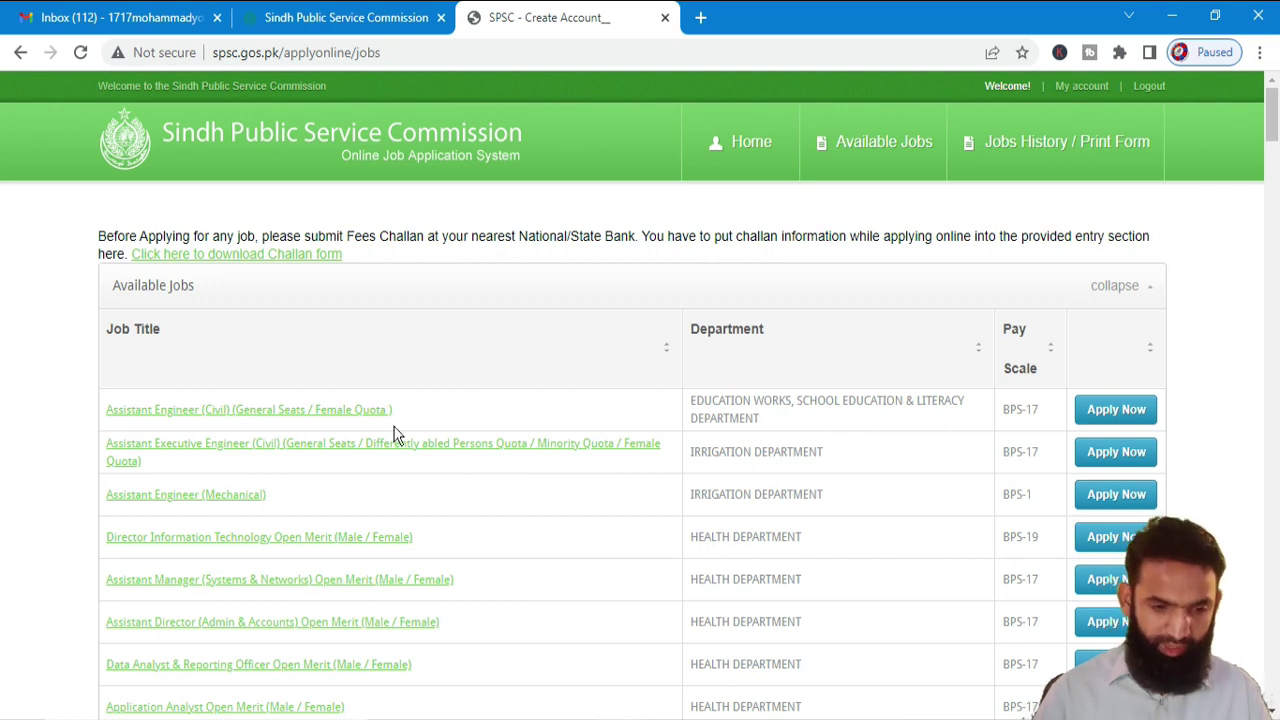
scroll(270, 416, "down", 2)
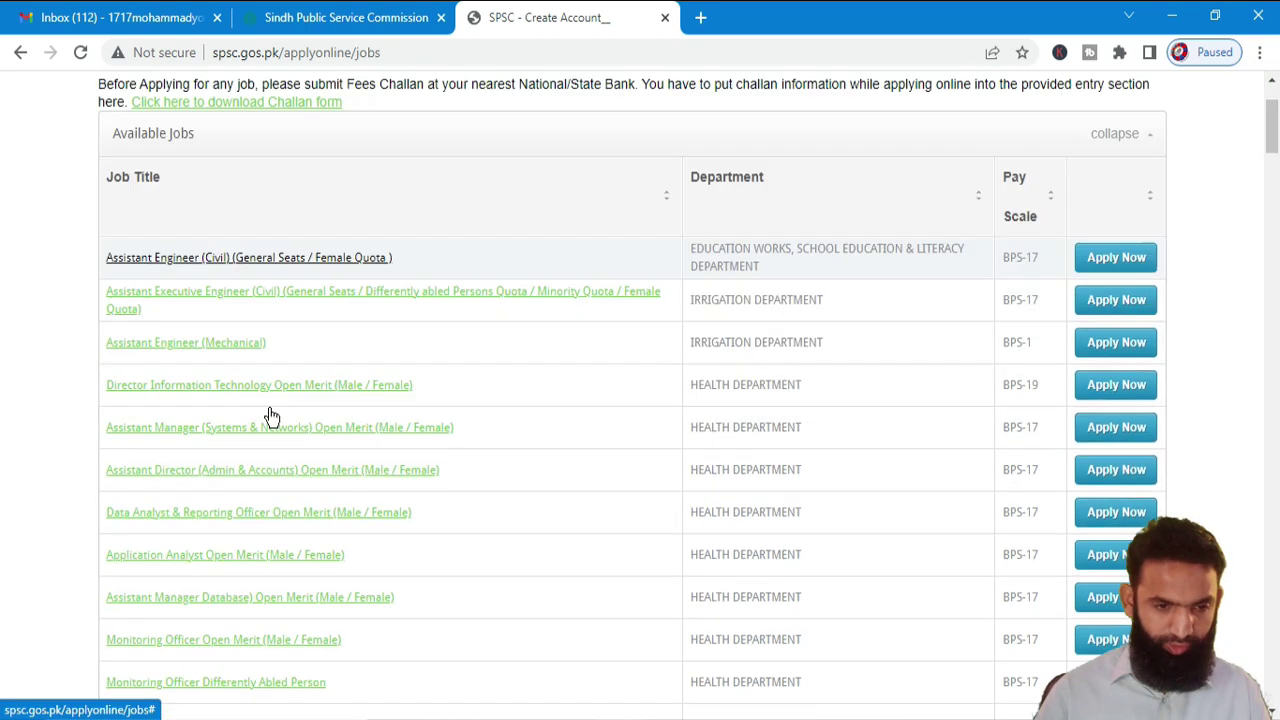
key("ctrl+f")
scroll(400, 528, "down", 15)
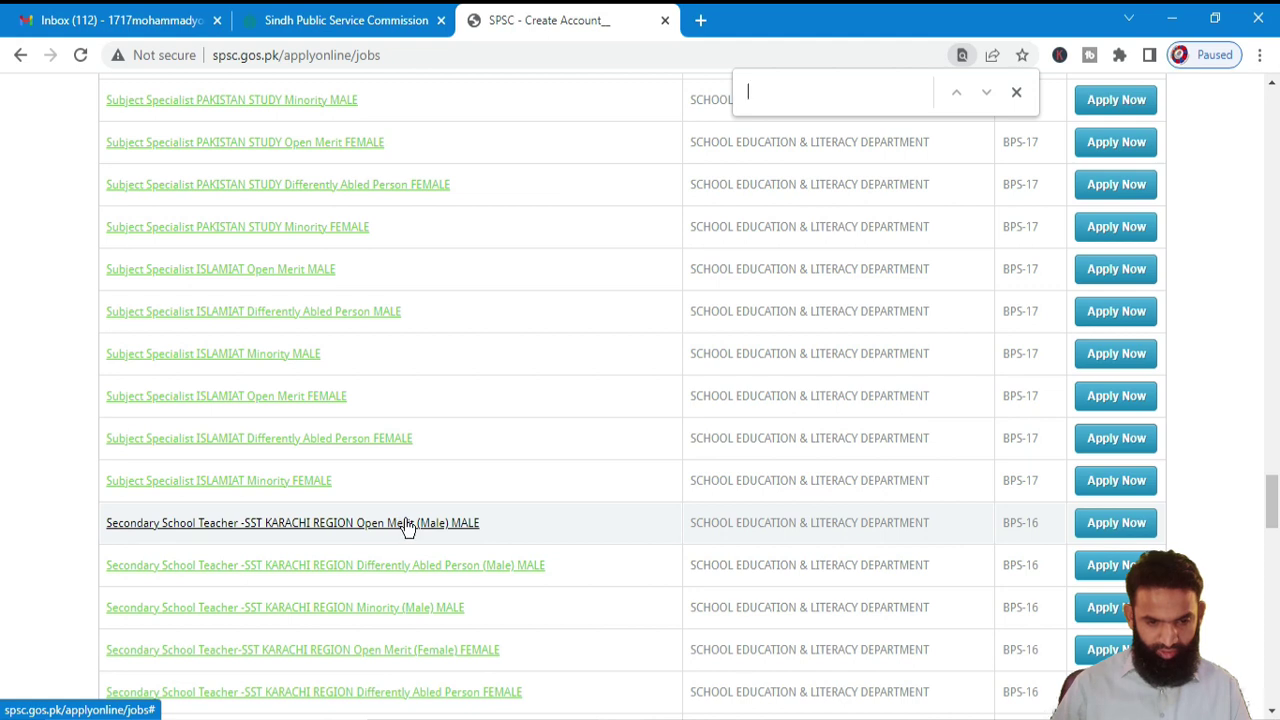
scroll(372, 620, "down", 2)
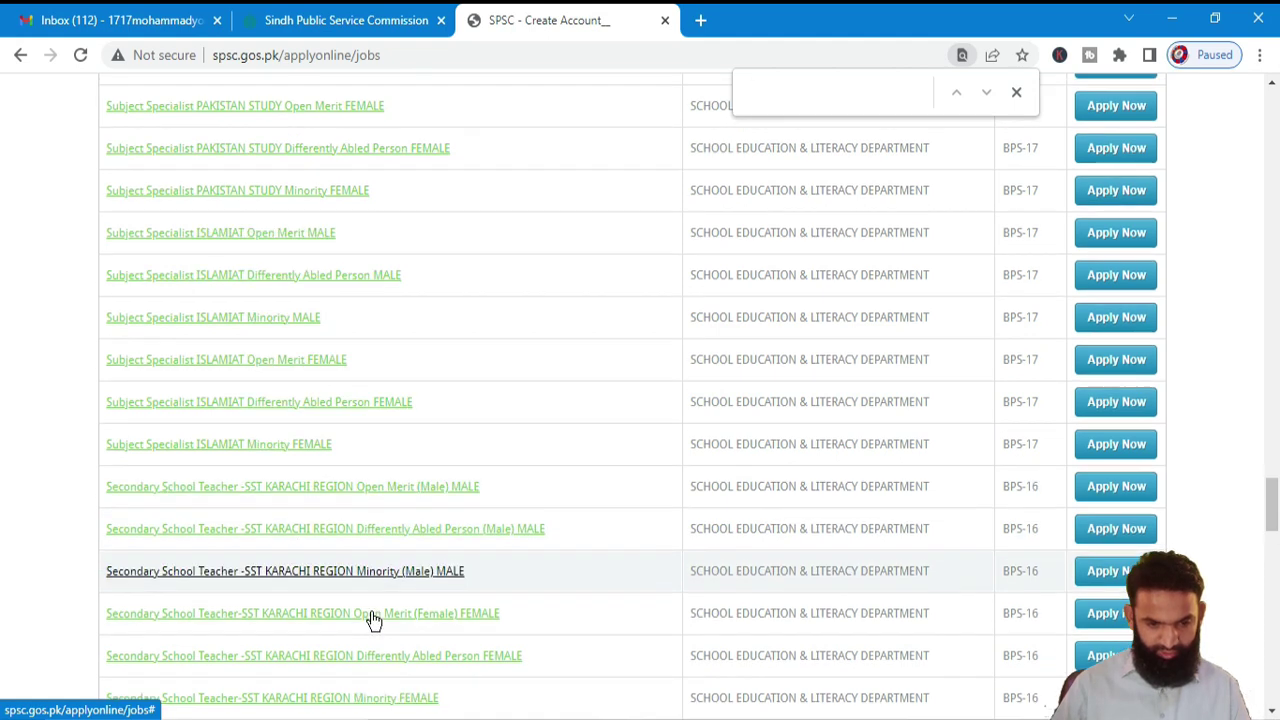
scroll(308, 595, "down", 4)
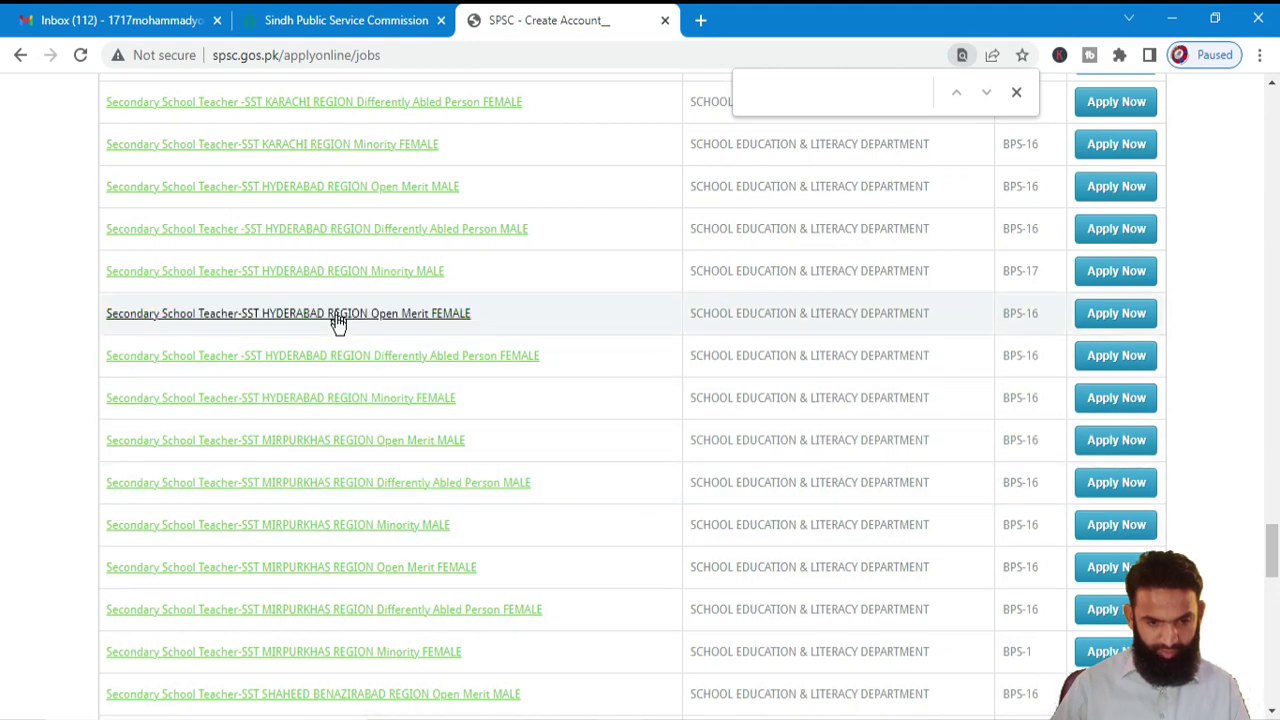
scroll(320, 510, "down", 2)
scroll(320, 510, "down", 3)
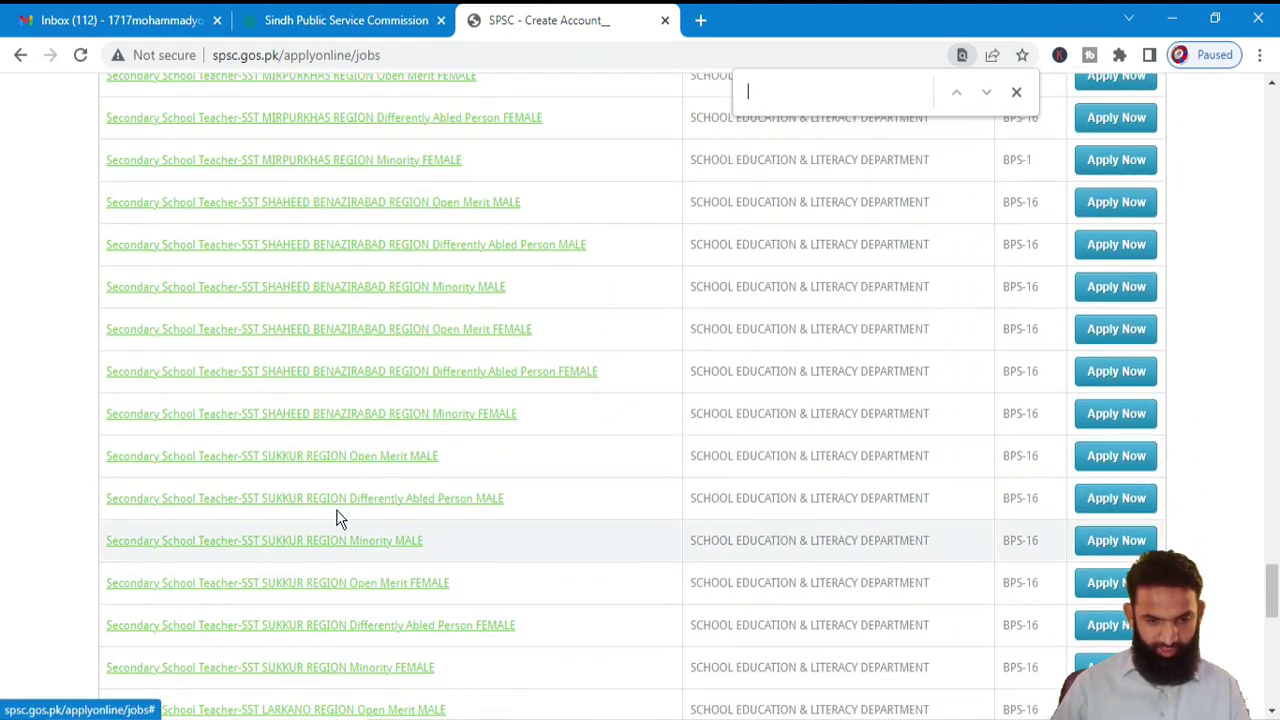
left_click(1100, 456)
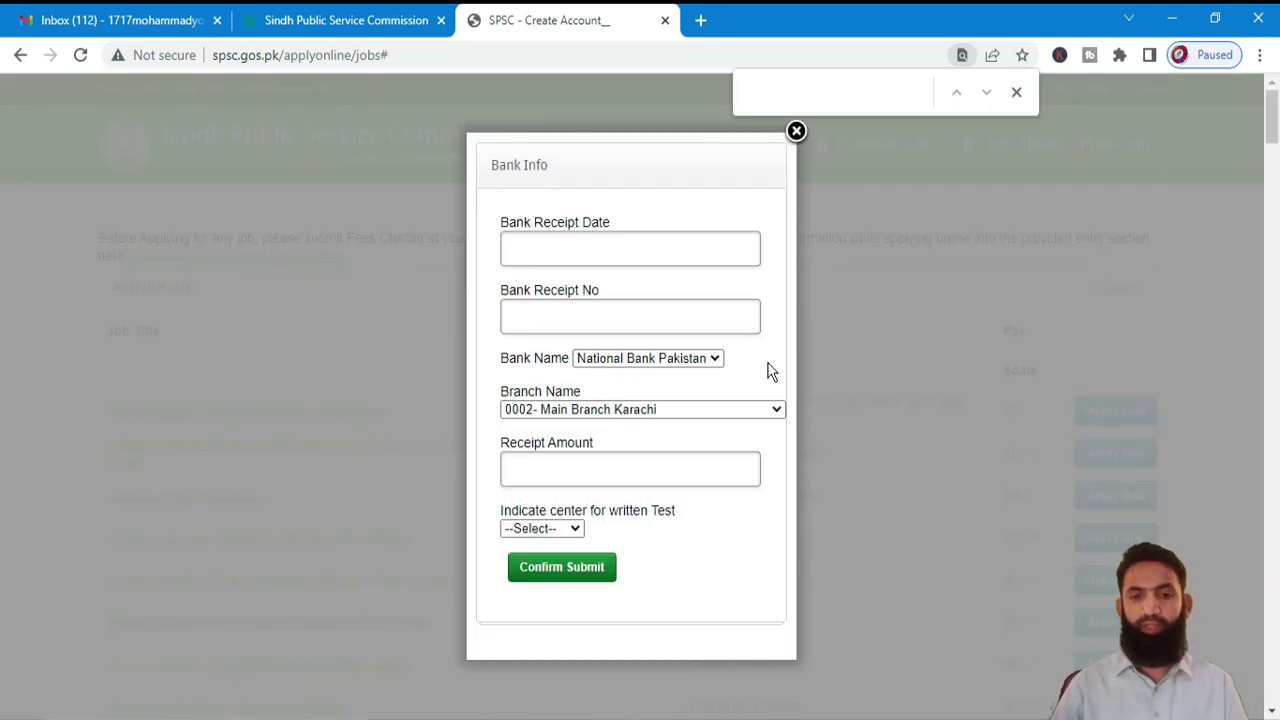
- Set the bank receipt date to 2022-11-17 and enter the challan receipt number
left_click(536, 253)
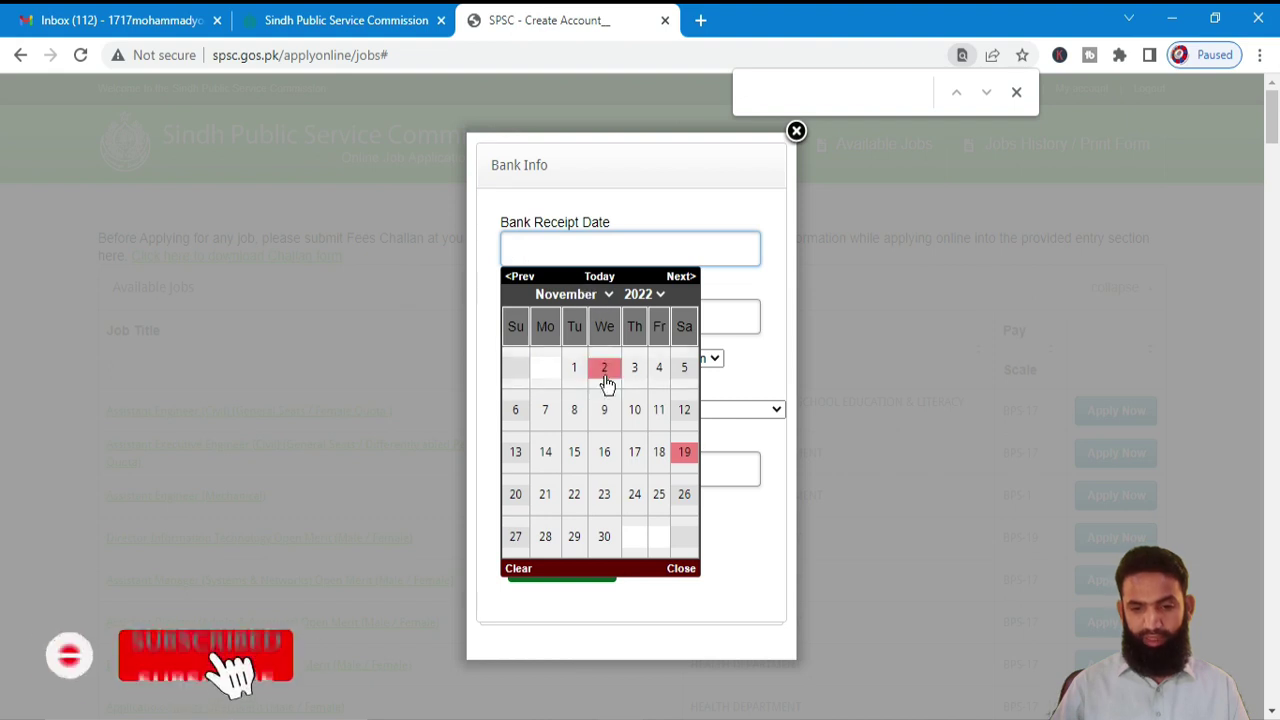
left_click(637, 452)
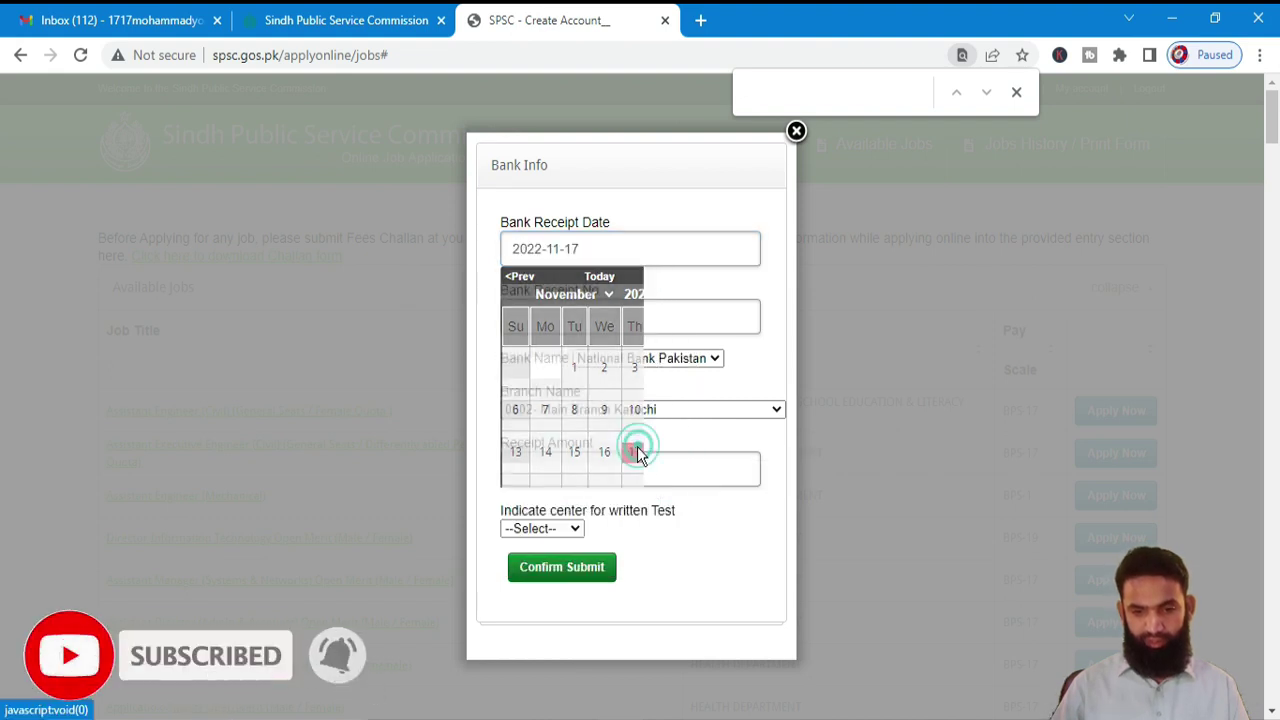
left_click(646, 325)
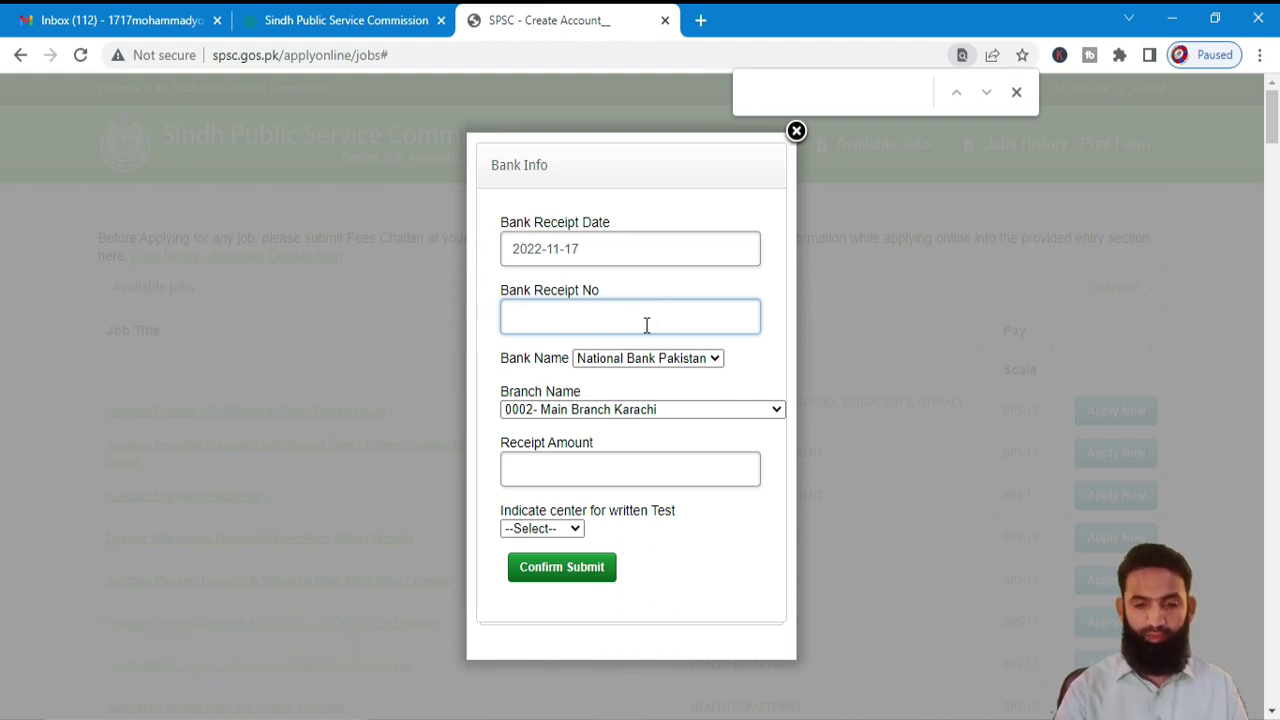
type("1/20")
key("BackSpace")
key("BackSpace")
key("BackSpace")
key("BackSpace")
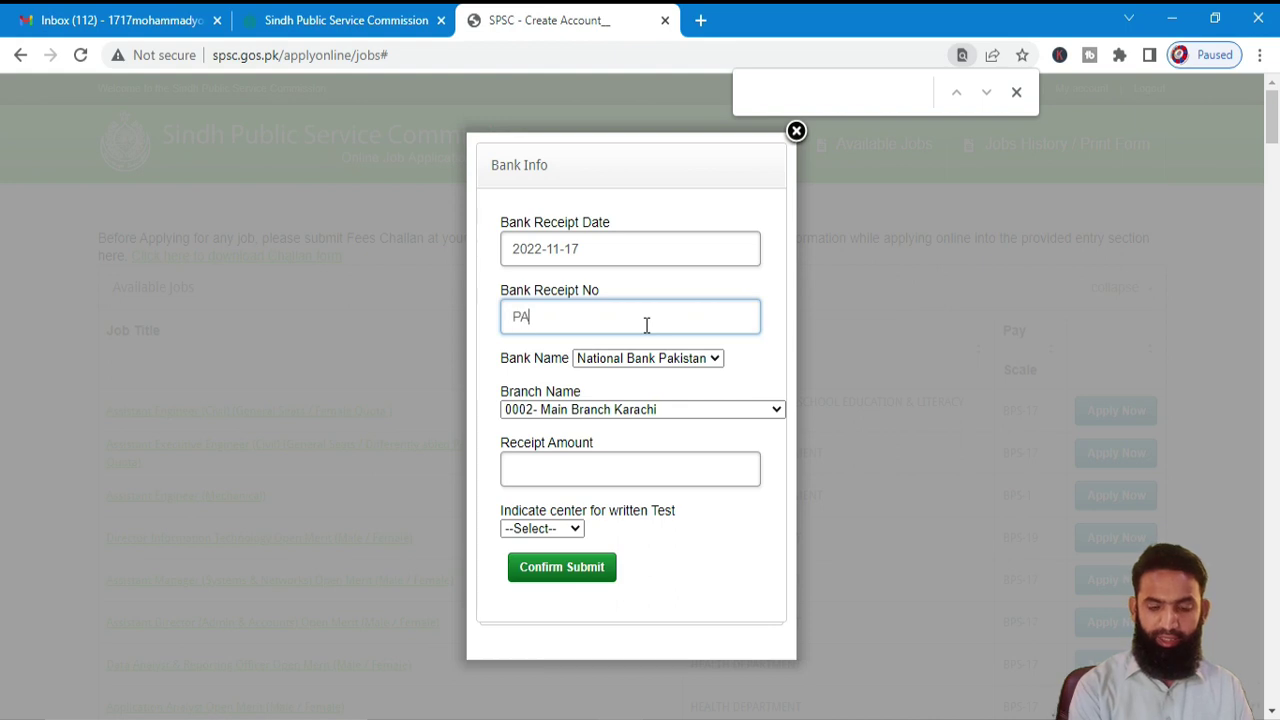
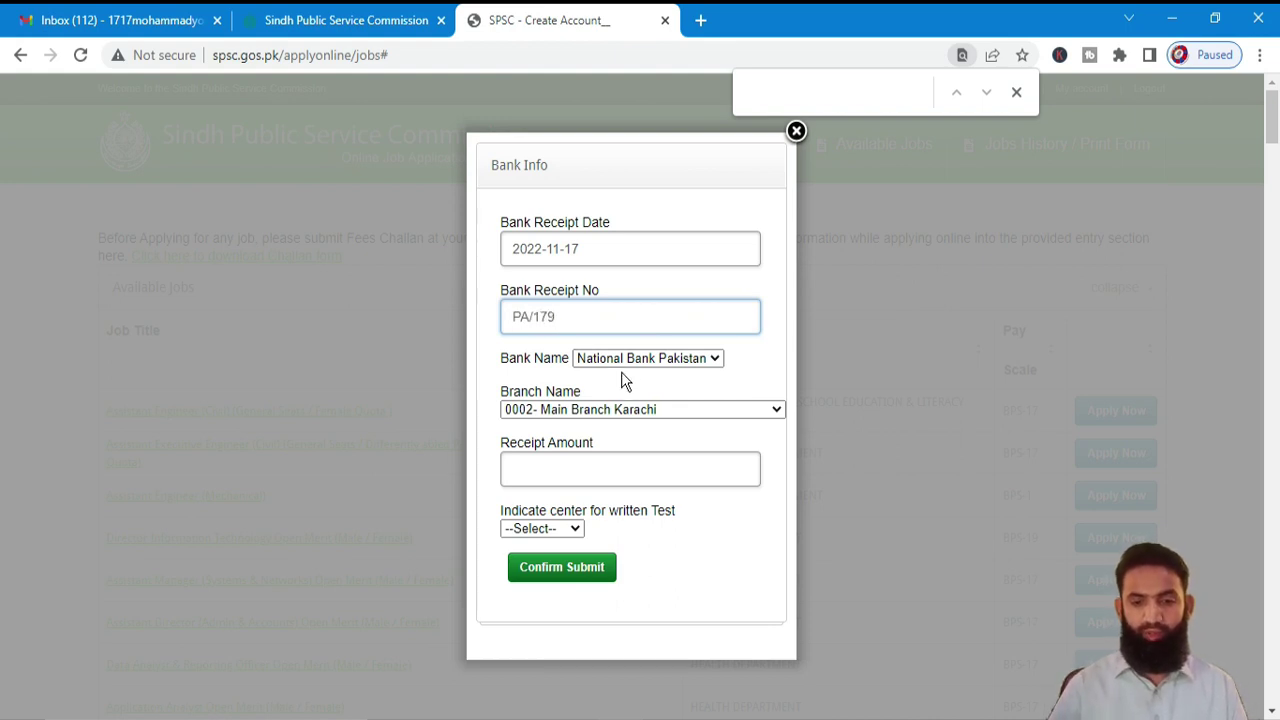
- Keep National Bank Pakistan as the bank and choose branch 0137- Mirpur Mathelo
left_click(631, 357)
left_click(629, 357)
left_click(565, 412)
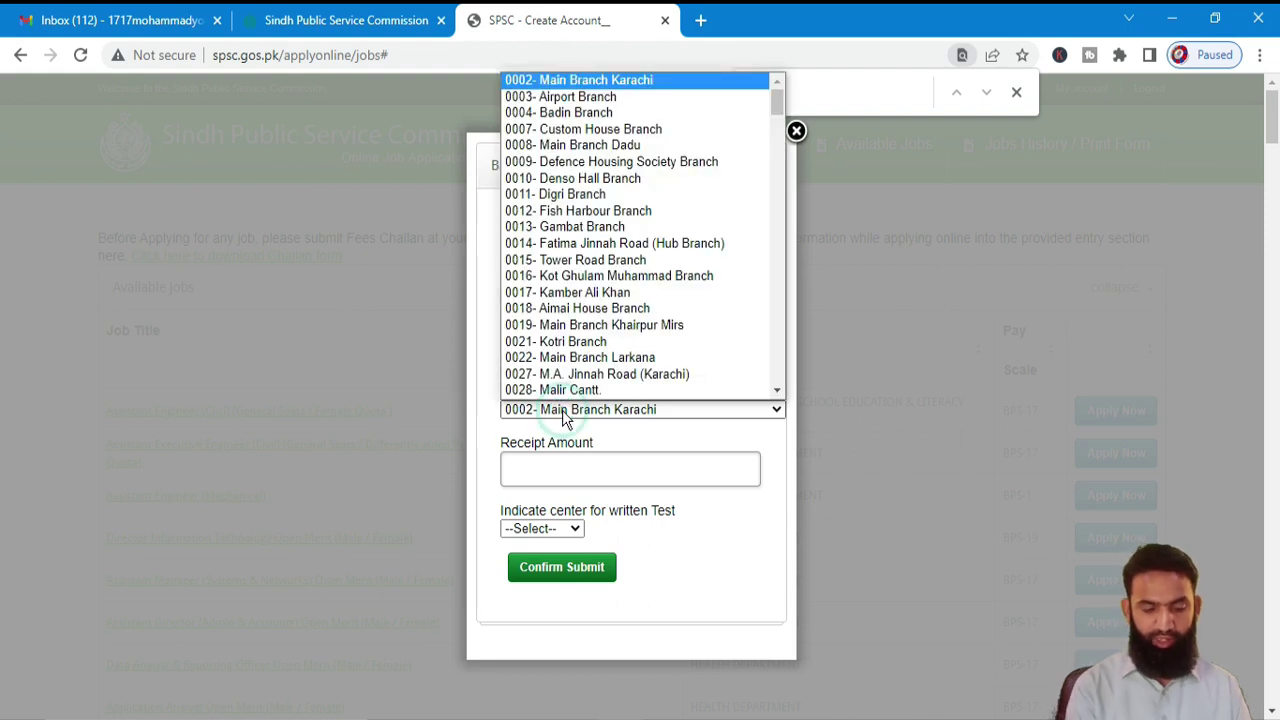
key("Down")
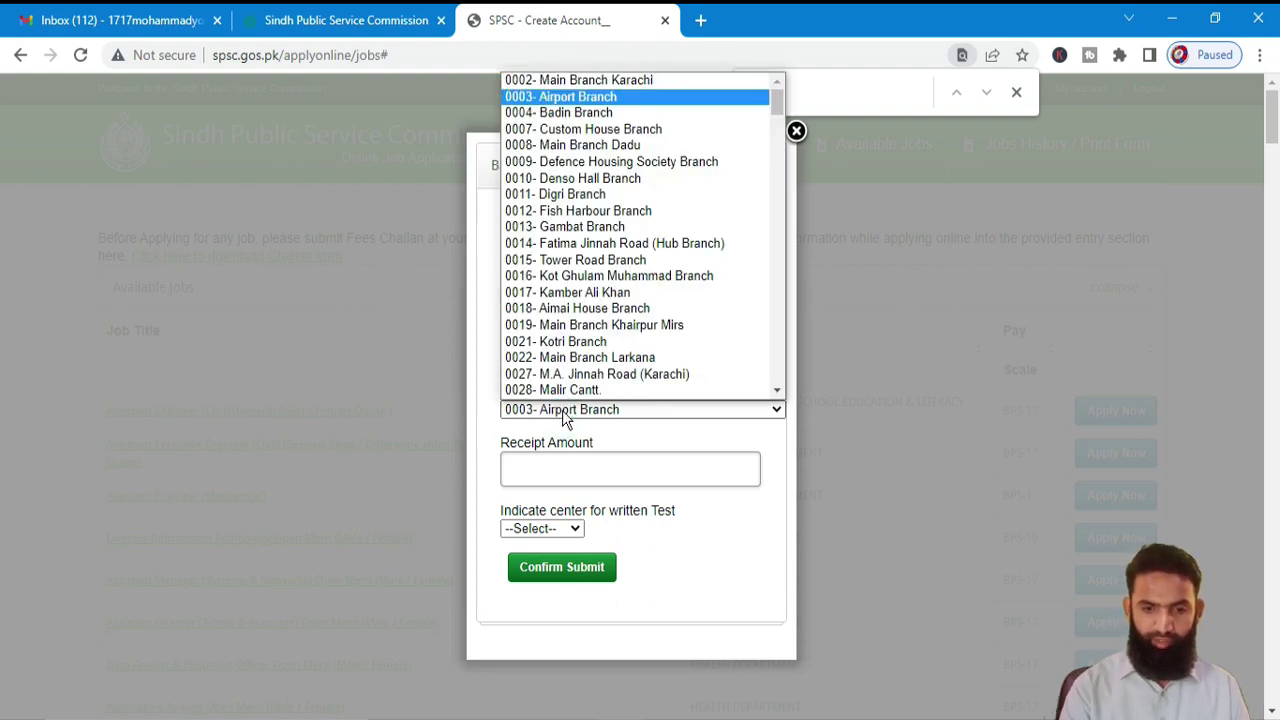
key("Page_Down")
key("Page_Down")
key("Page_Down")
left_click(565, 391)
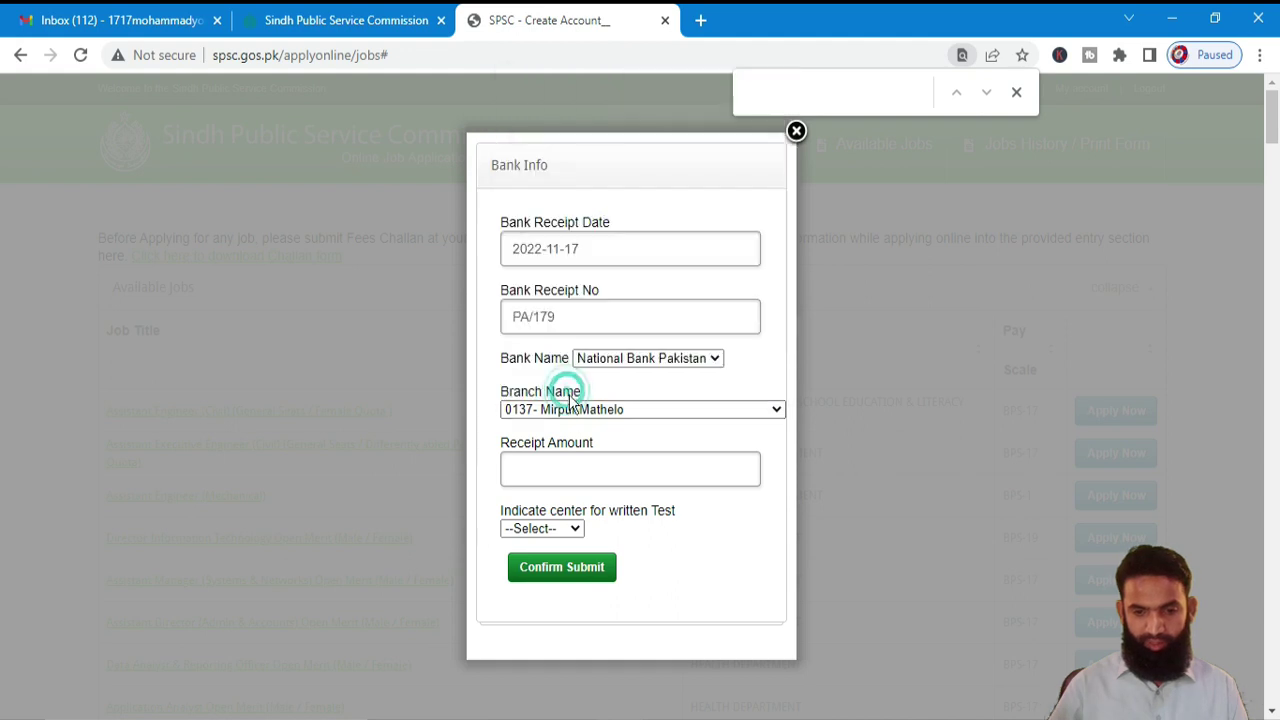
- Enter amount 500, choose Sukkur as the test centre, and submit the application
left_click(554, 465)
type("500")
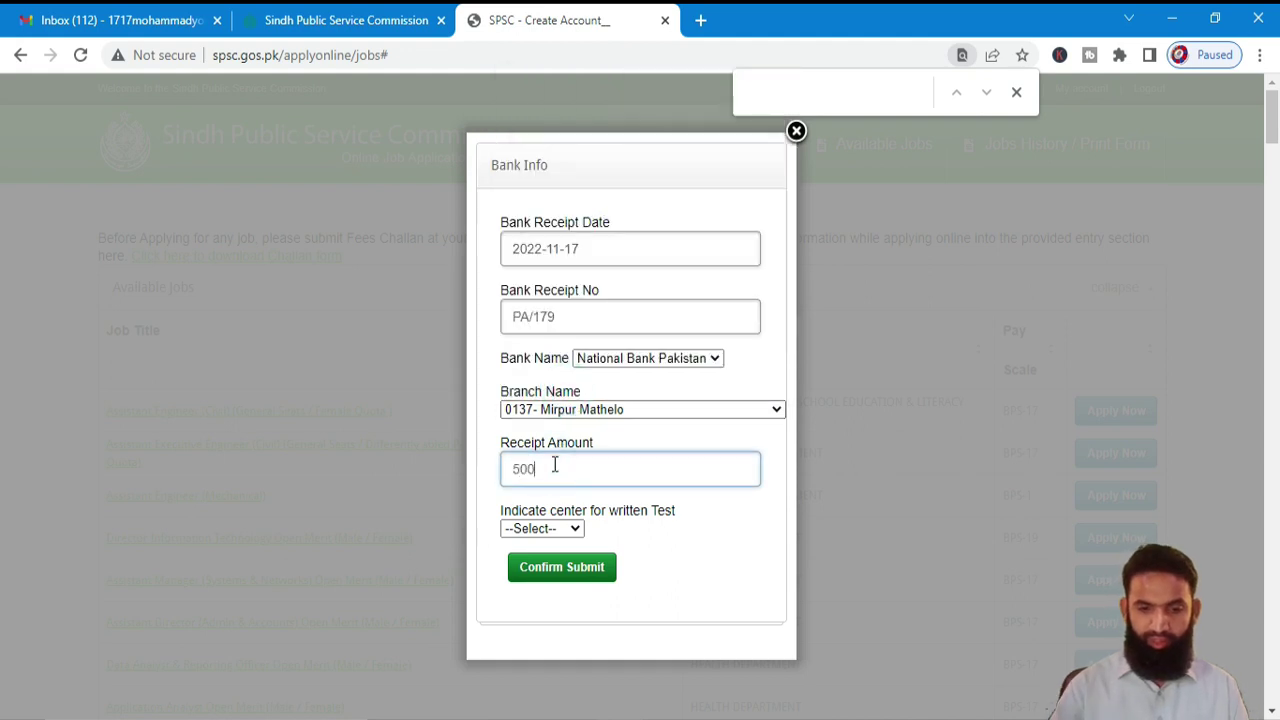
left_click(557, 533)
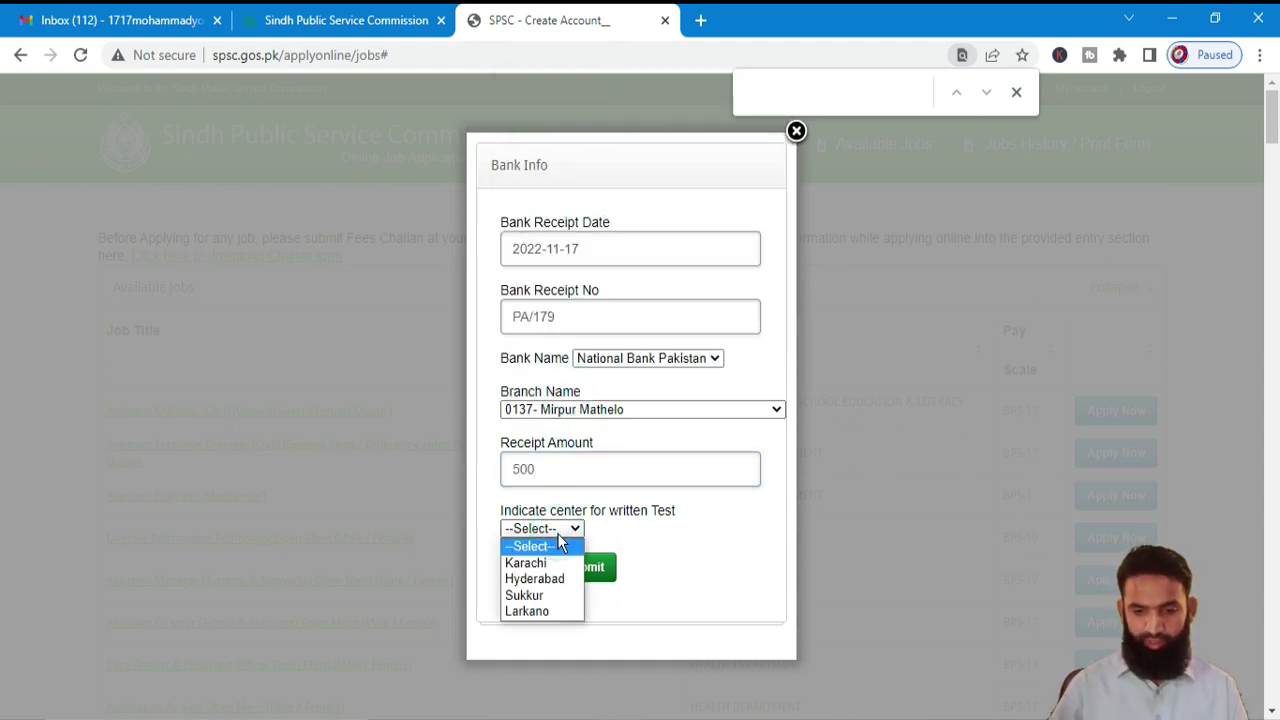
left_click(557, 598)
left_click(588, 577)
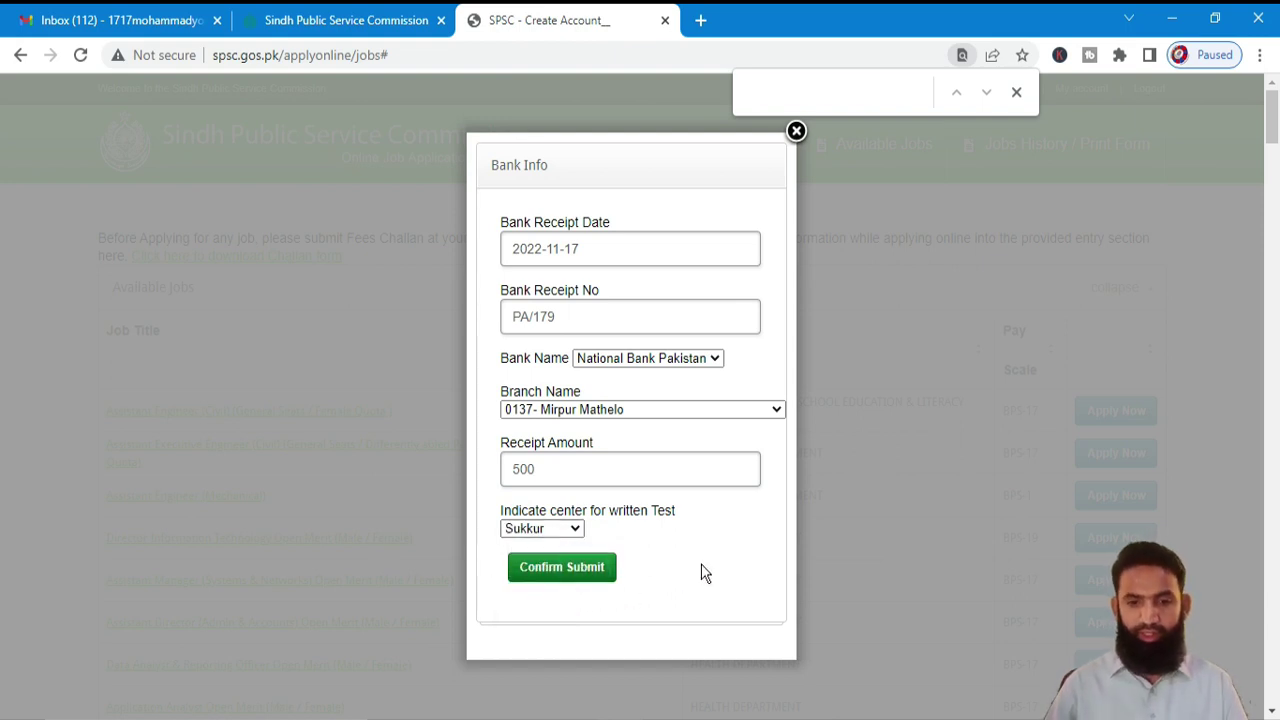